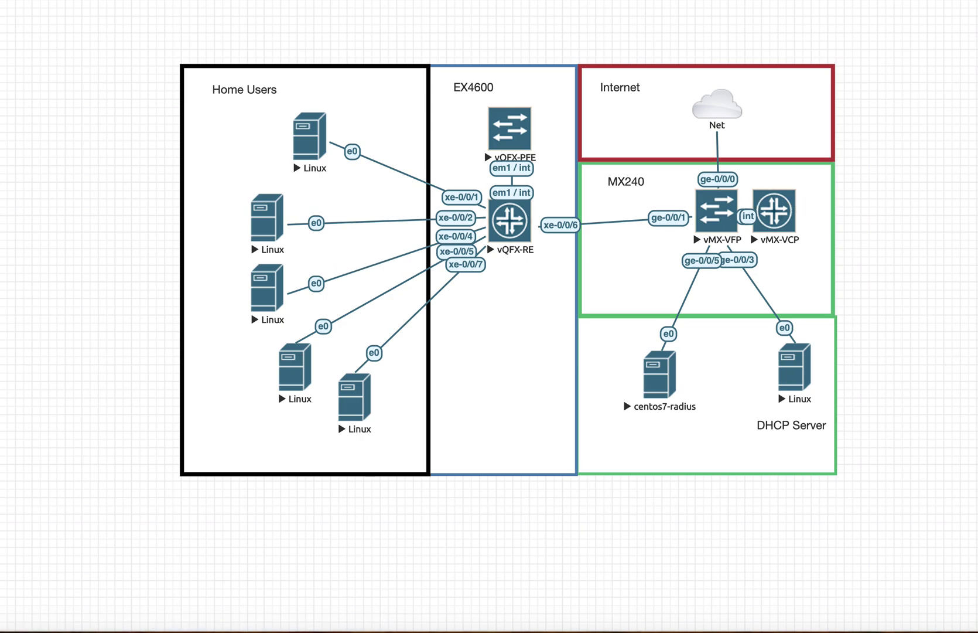
Launch iTerm.app through a Spotlight search for 'iterm'.
key(super+space)
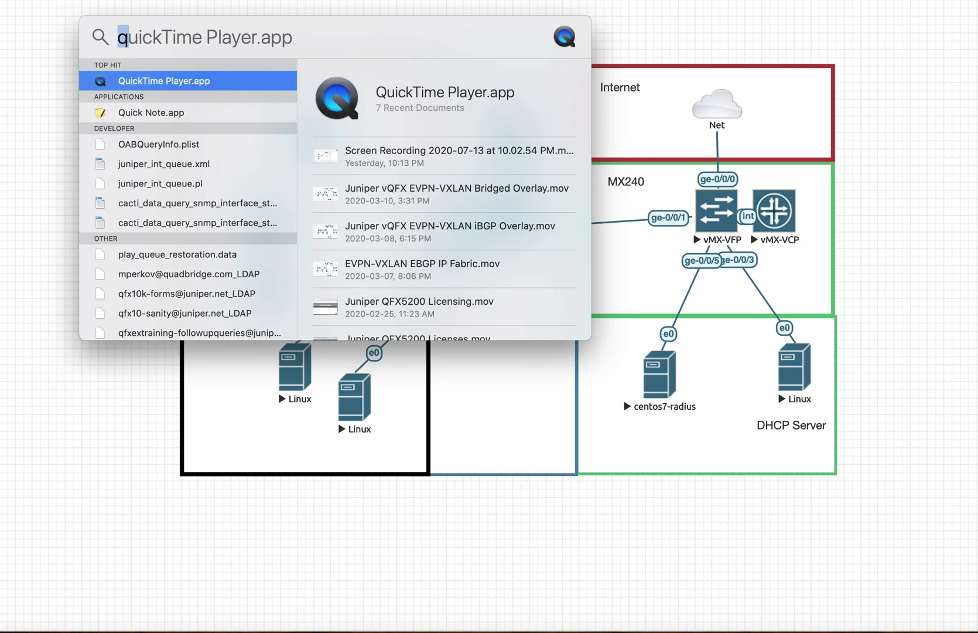
text(iterm)
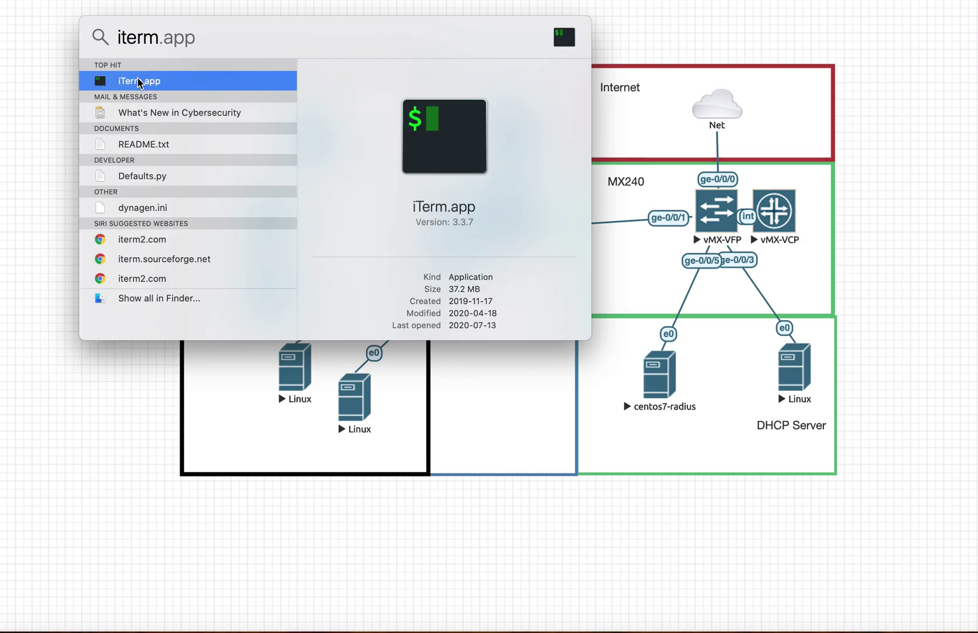
click(169, 85)
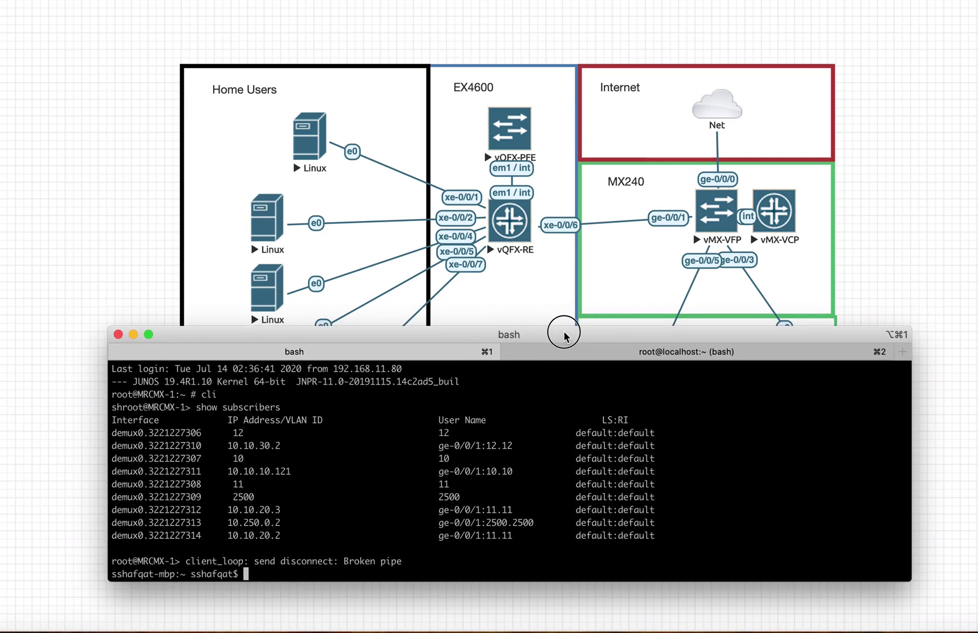
Move and widen the iTerm window beneath the lab diagram.
drag(563, 328, 533, 362)
drag(877, 483, 932, 484)
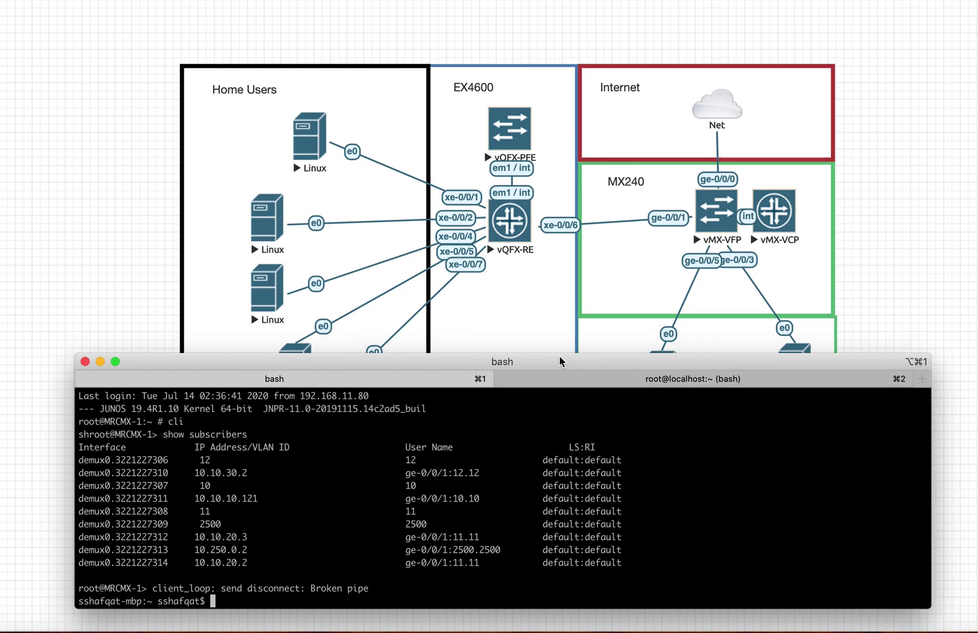
drag(568, 356, 549, 368)
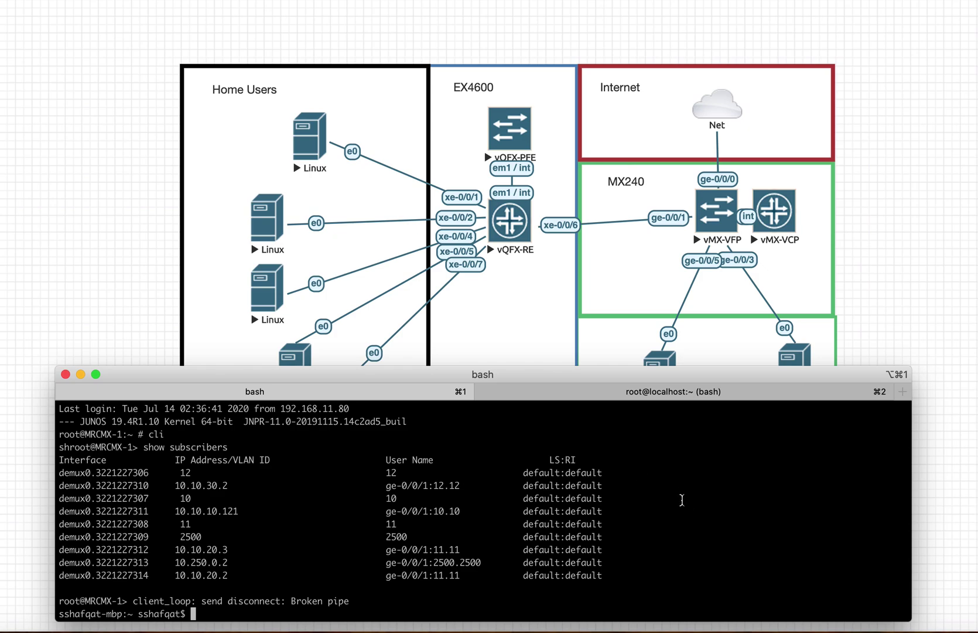
SSH into the router at 192.168.12.253, log in, and enter the Junos CLI with cli.
key(Up)
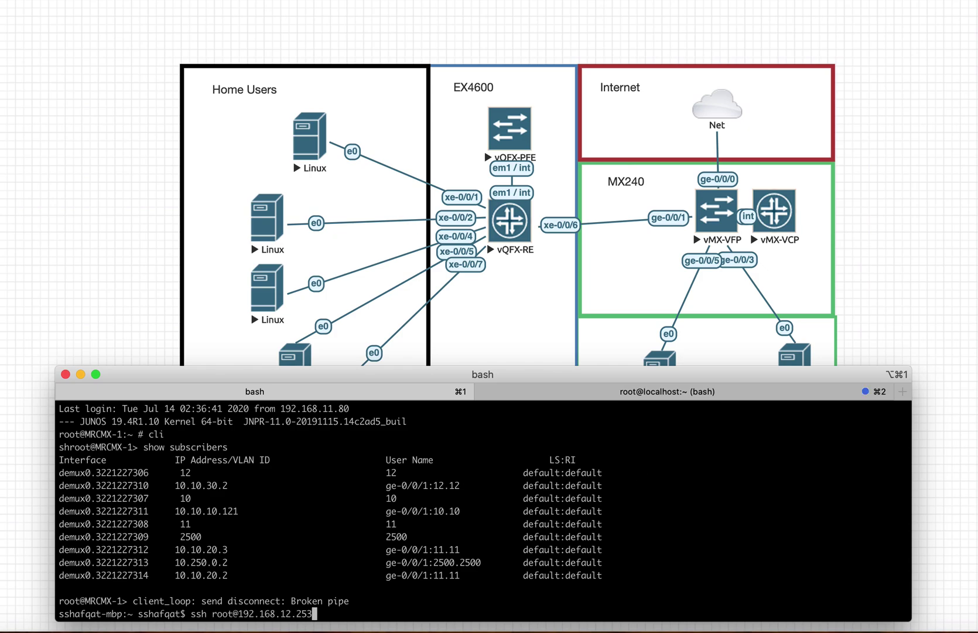
key(Return)
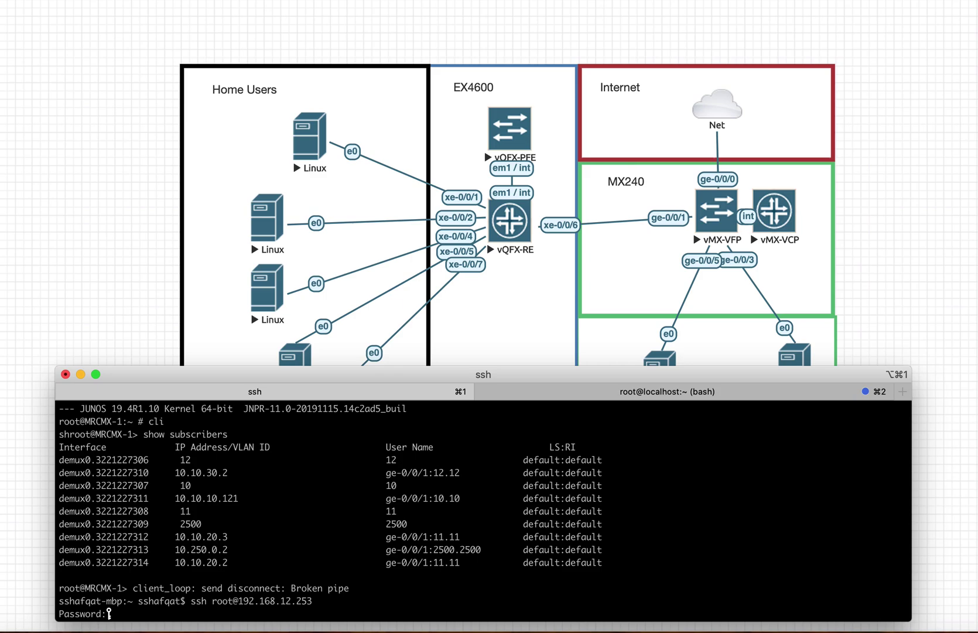
key(Return)
text(cli)
key(Return)
Run show version and highlight the Junos release 19.4R1.10.
text(show )
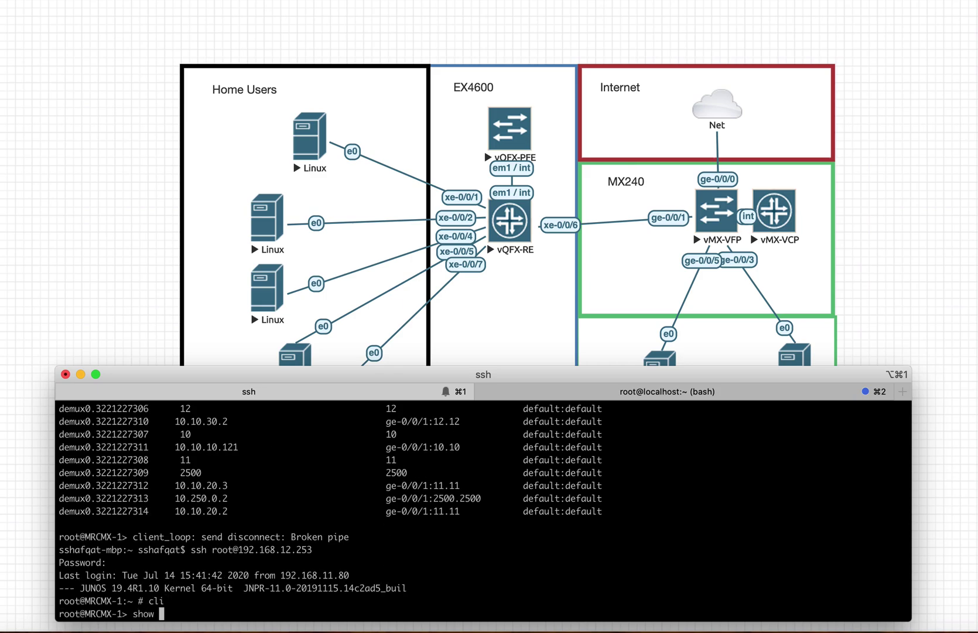
text(version)
key(Return)
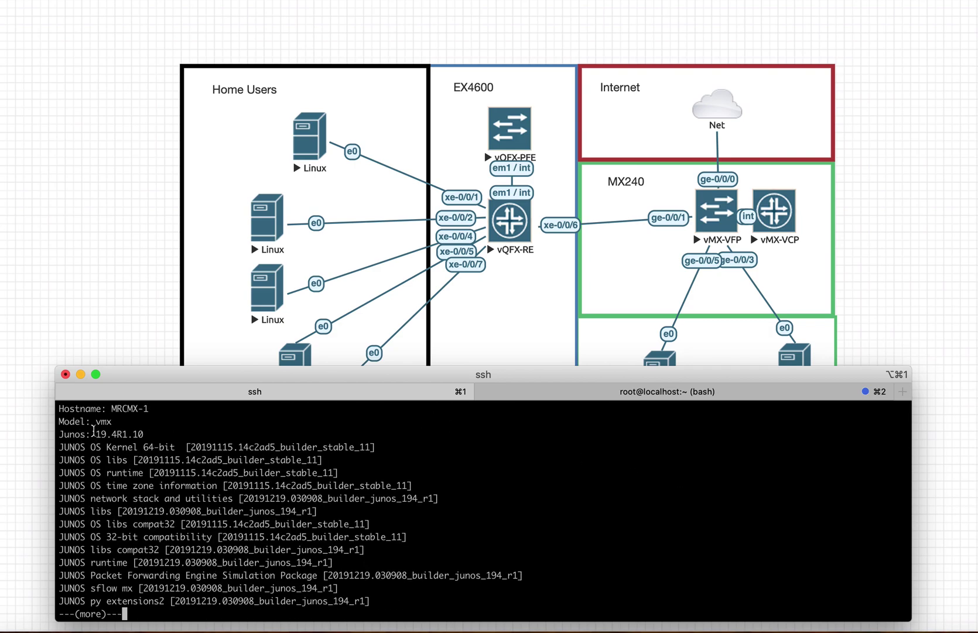
drag(95, 434, 173, 438)
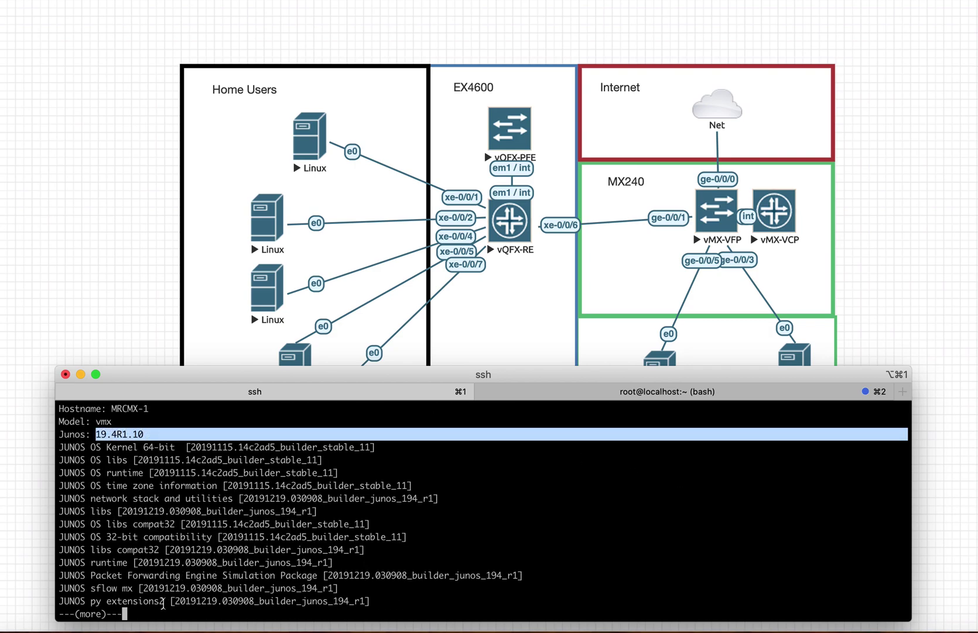
click(578, 548)
Run show system license, highlight vBNG-Elite-Tier and the usage rows, and page through the output.
text(q)
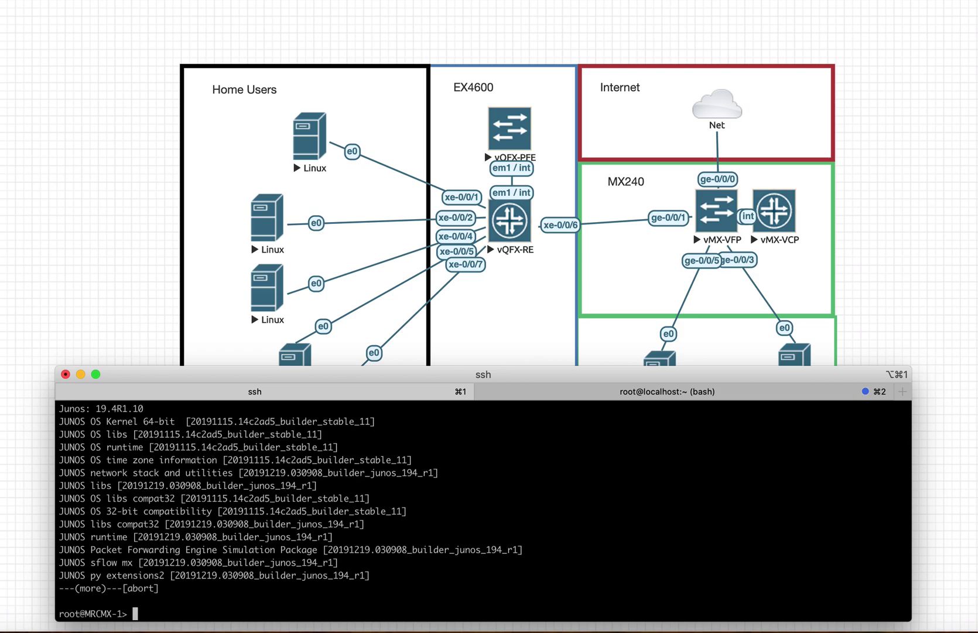
text(show system license)
key(Return)
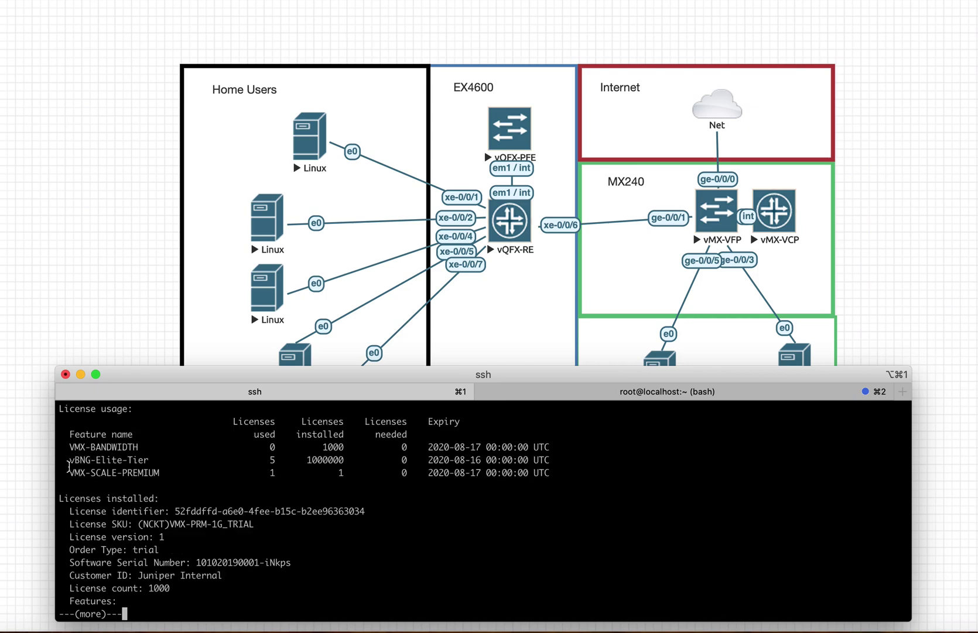
drag(67, 460, 213, 460)
click(246, 477)
drag(59, 408, 563, 508)
click(533, 567)
key(space)
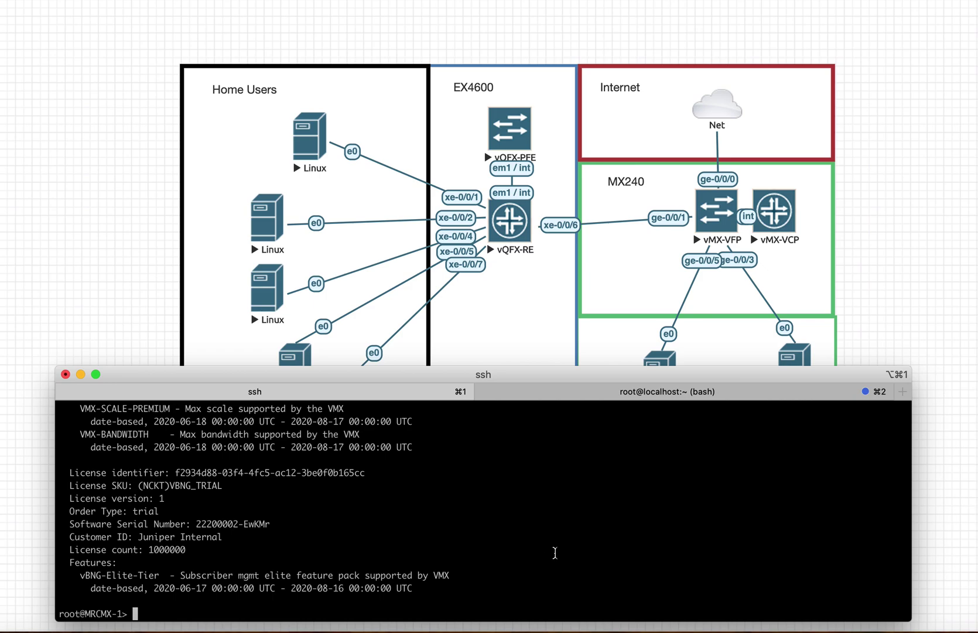
Switch to and focus the second, local bash session.
click(610, 396)
click(507, 602)
right_click(507, 602)
click(779, 489)
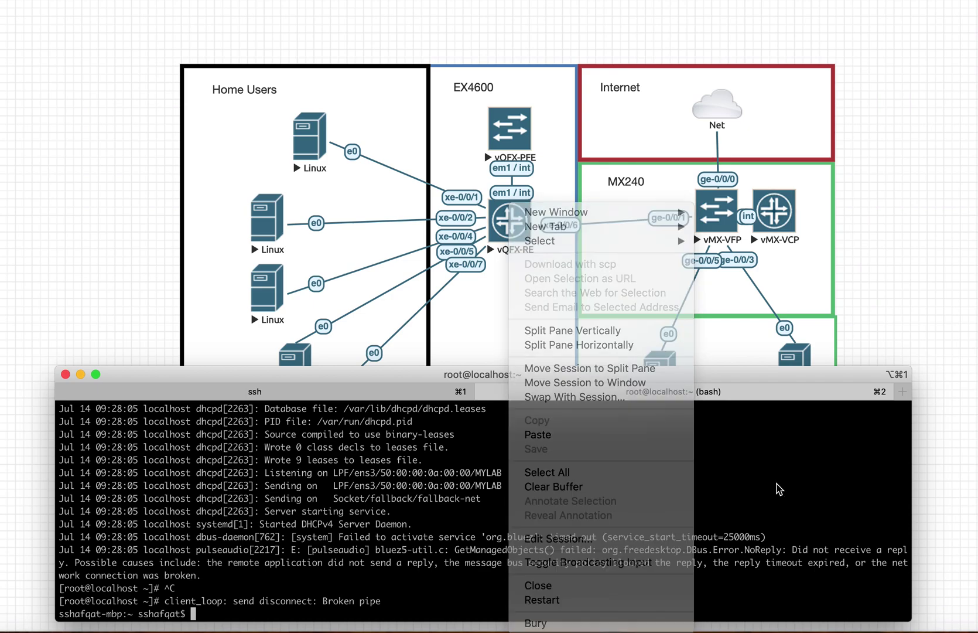
SSH into the DHCP server at 10.100.1.100 and log in with its password.
key(Up)
key(Return)
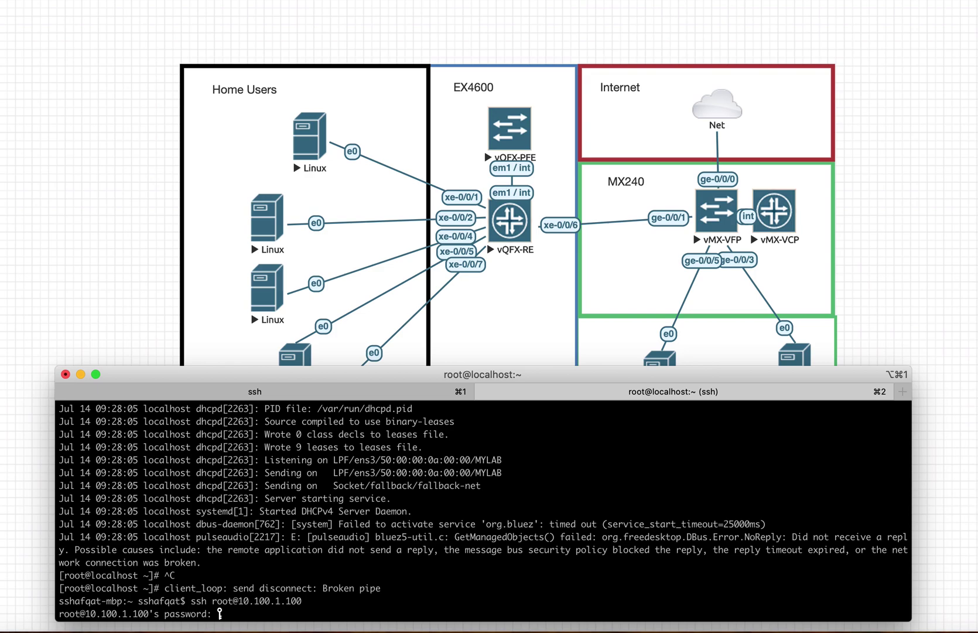
key(Return)
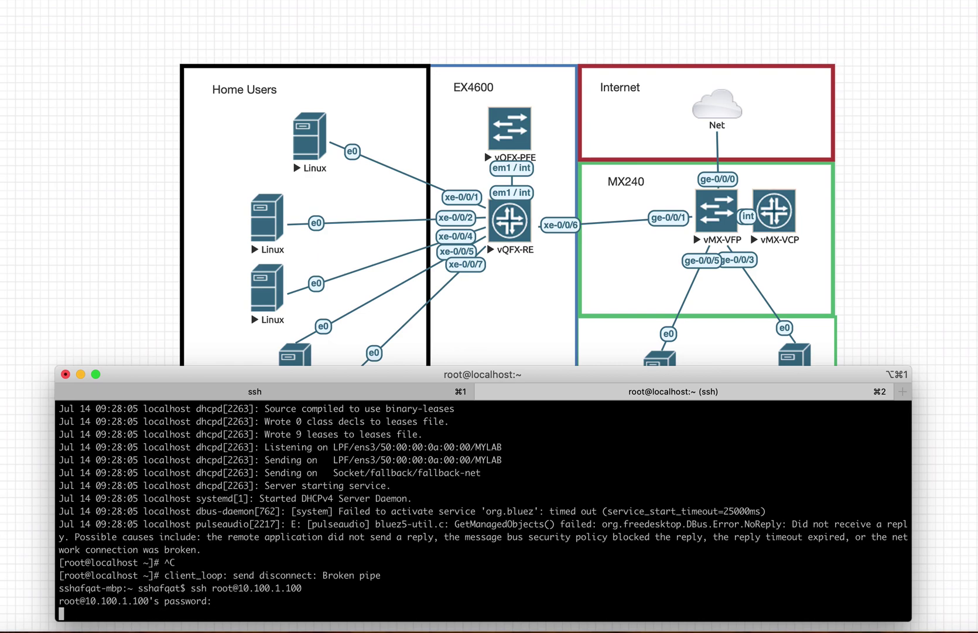
key(Return)
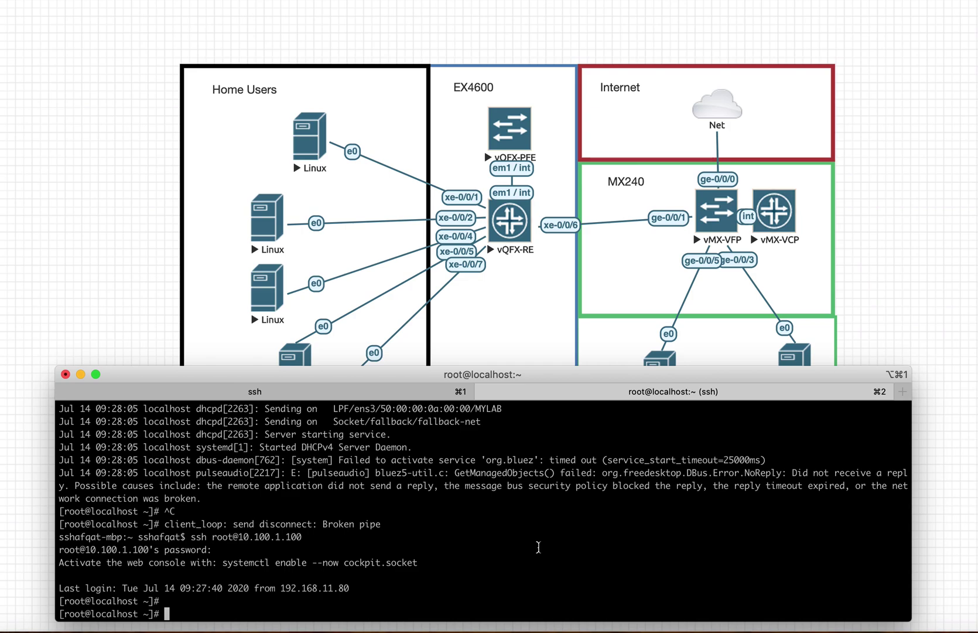
Back on the router, run show configuration dynamic-profiles | display set and highlight the vlan-demux-profile and vlan-ip-profile lines.
key(super+1)
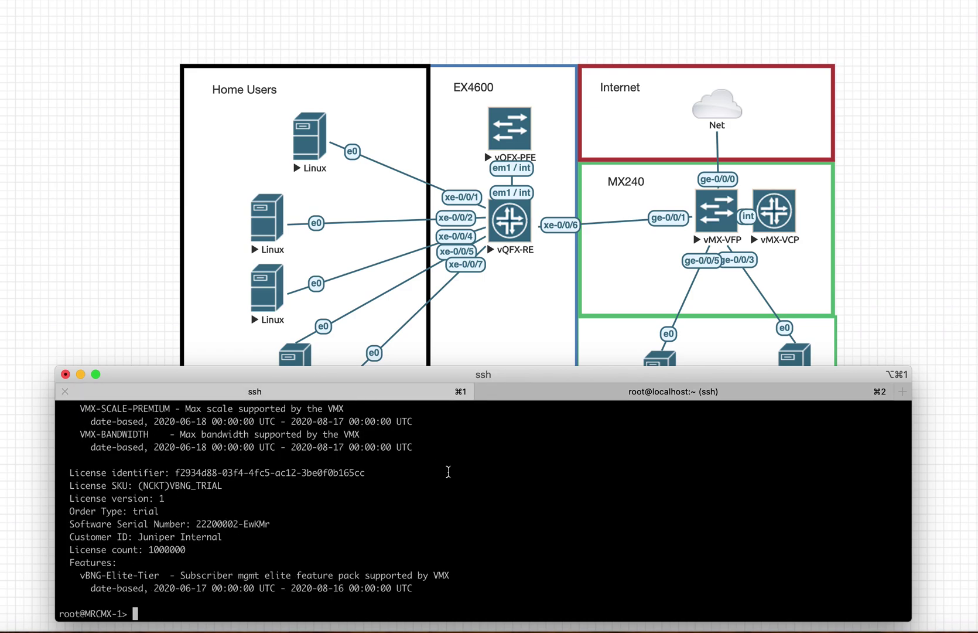
click(553, 536)
text(show configuration)
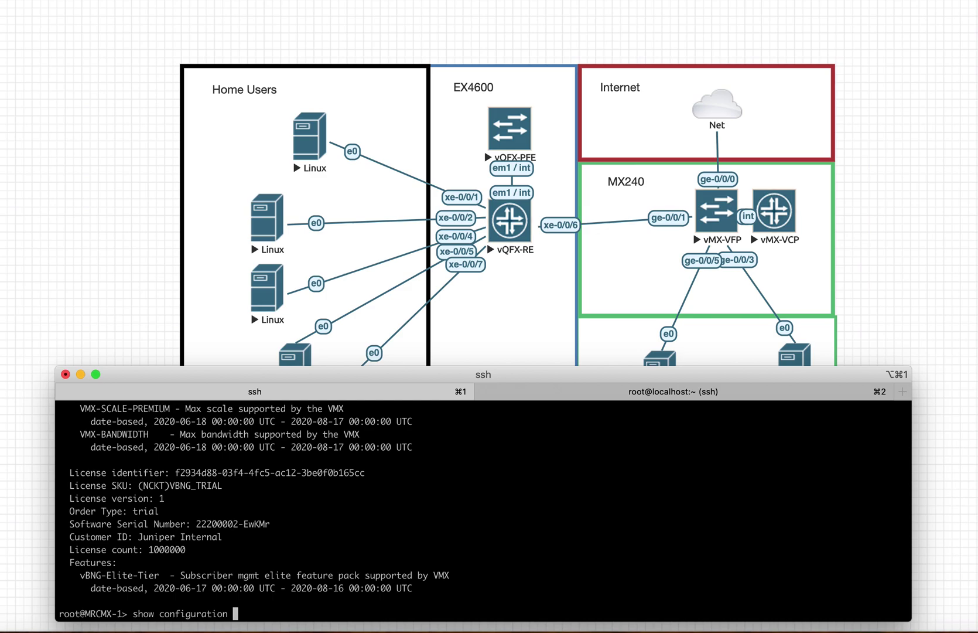
text(dynamic-profiles | display set)
key(Return)
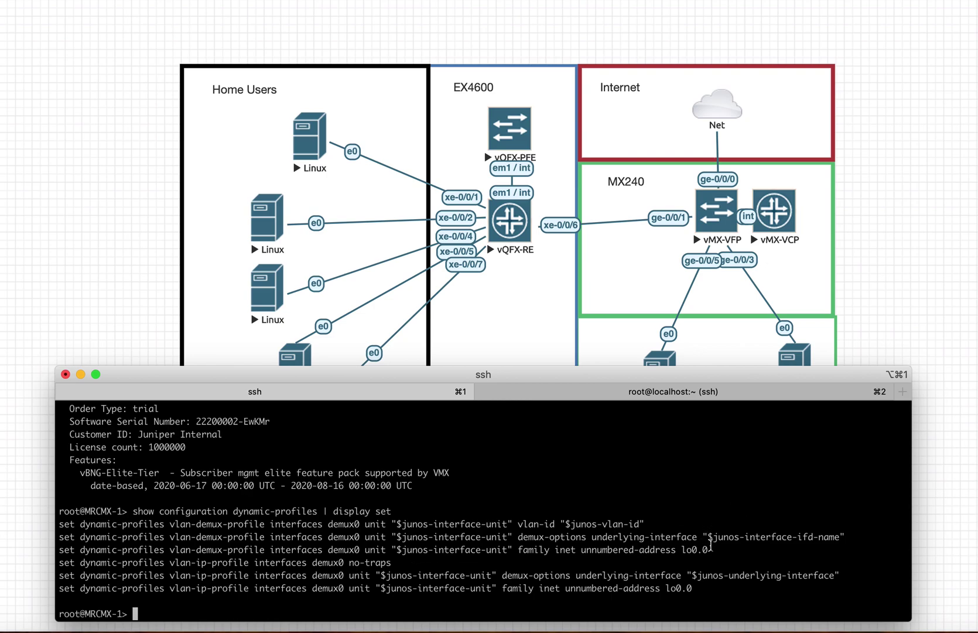
drag(696, 589, 46, 520)
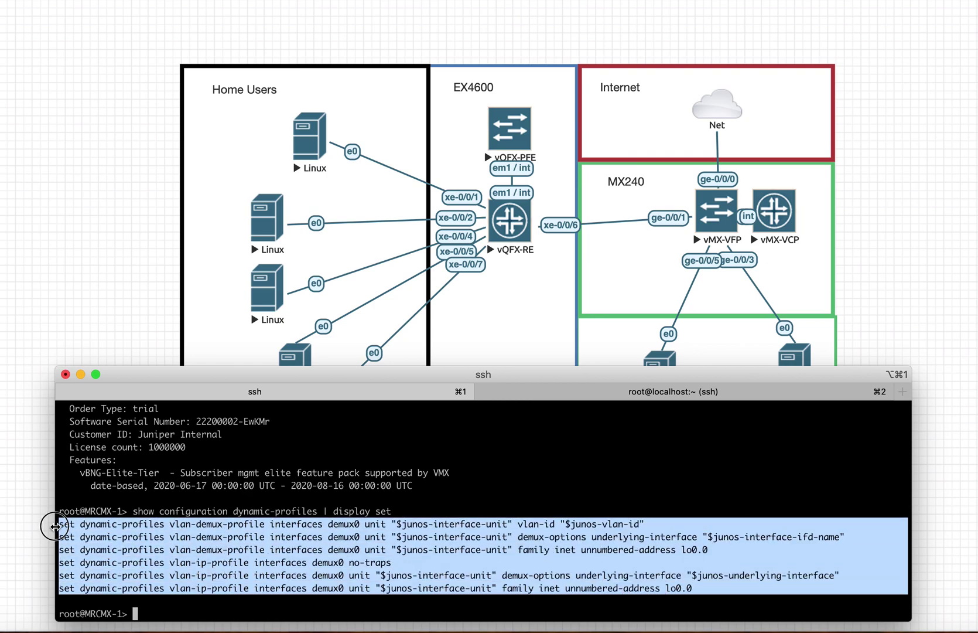
click(454, 500)
text(show configuration )
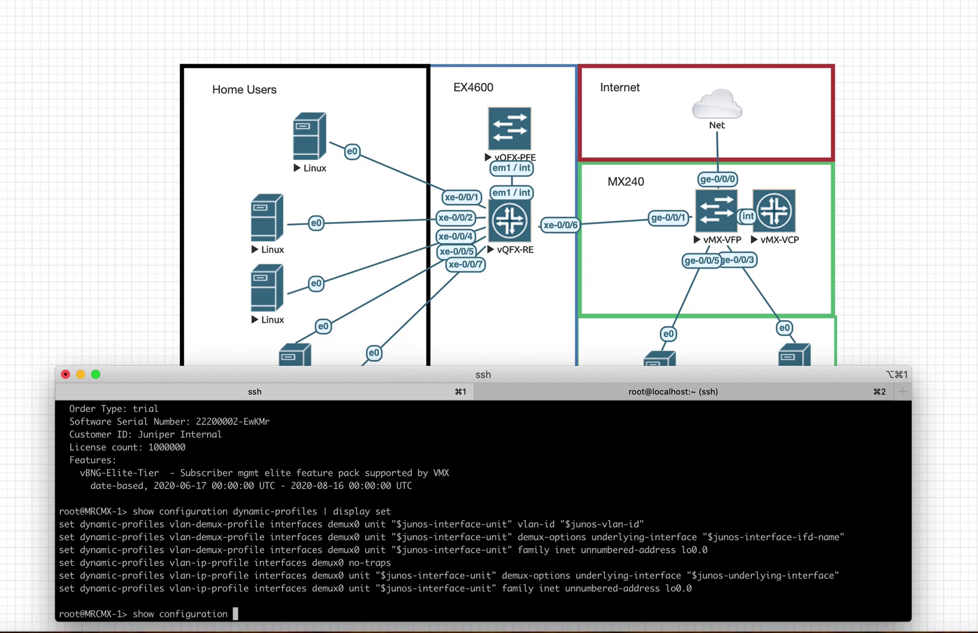
text(interfaces ge-0/0/)
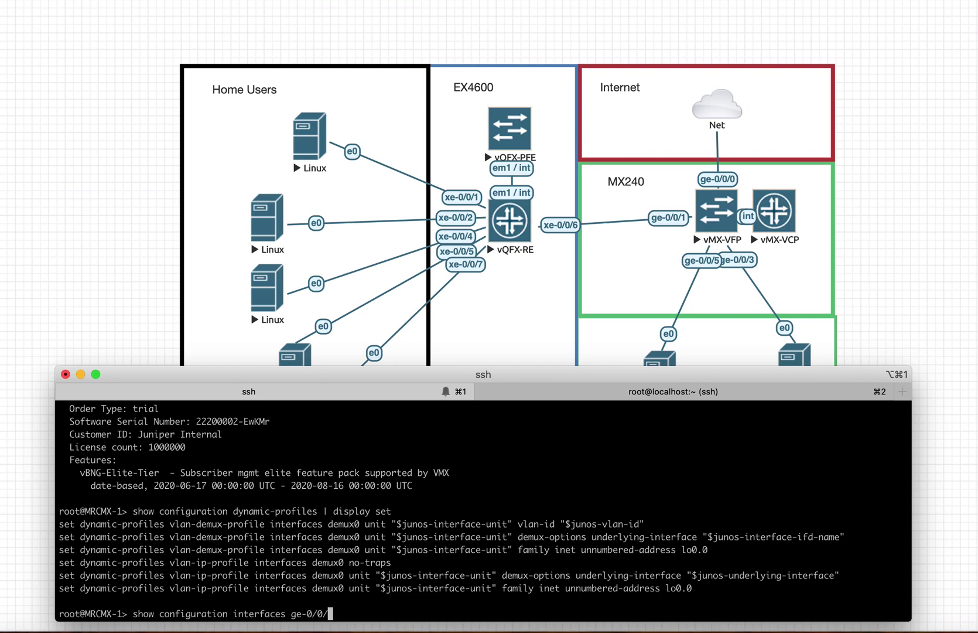
text(1 | display set)
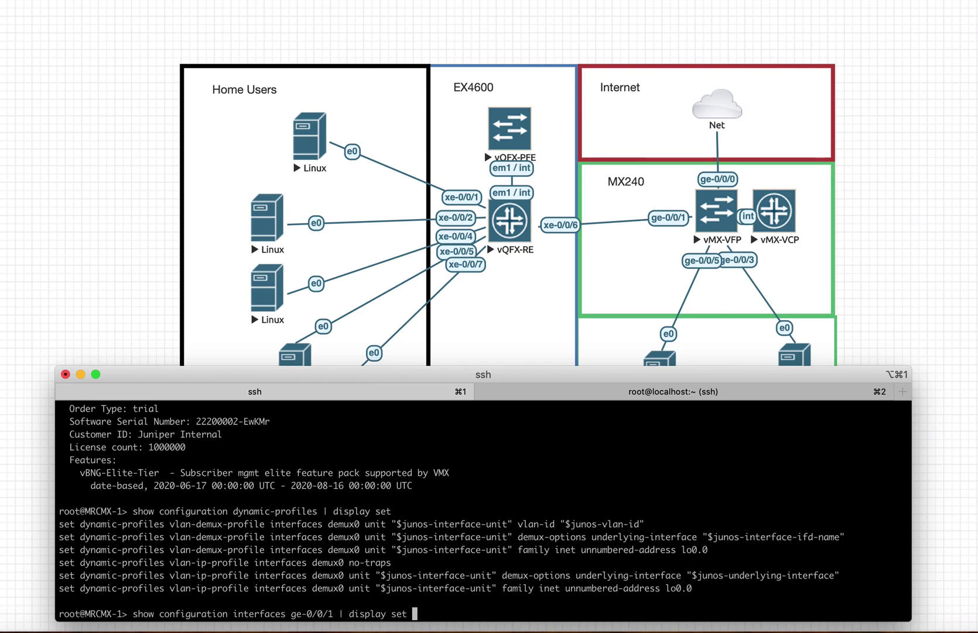
Display ge-0/0/1's set configuration and highlight its flexible-vlan-tagging and auto-configure lines.
key(Return)
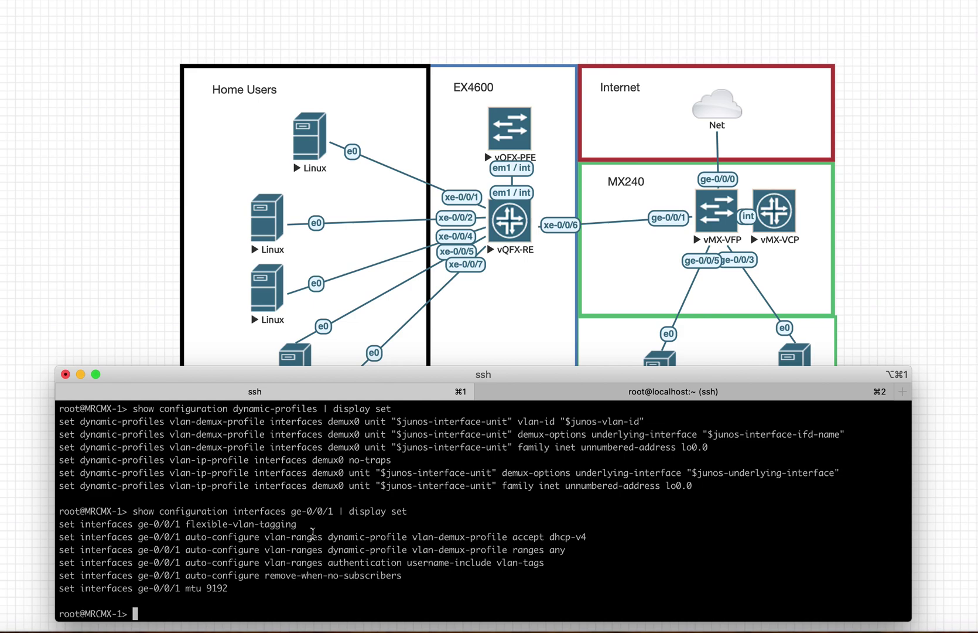
drag(61, 524, 534, 582)
click(539, 583)
text(show configuration )
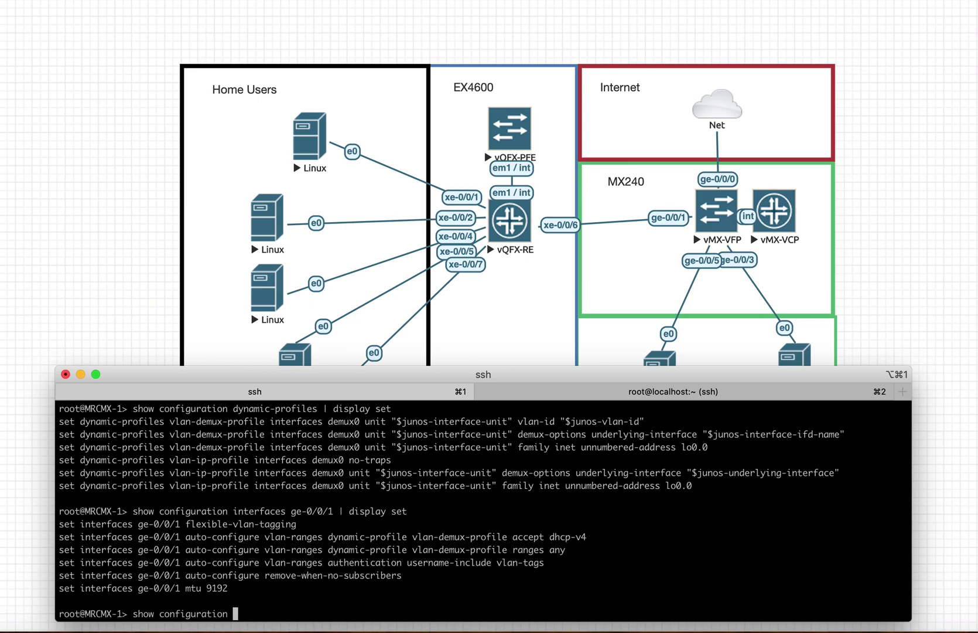
text(forwarding-options dhcp-relay | display set)
Display dhcp-relay in set form, highlighting server 10.100.1.100 and interface ge-0/0/1.0.
key(Return)
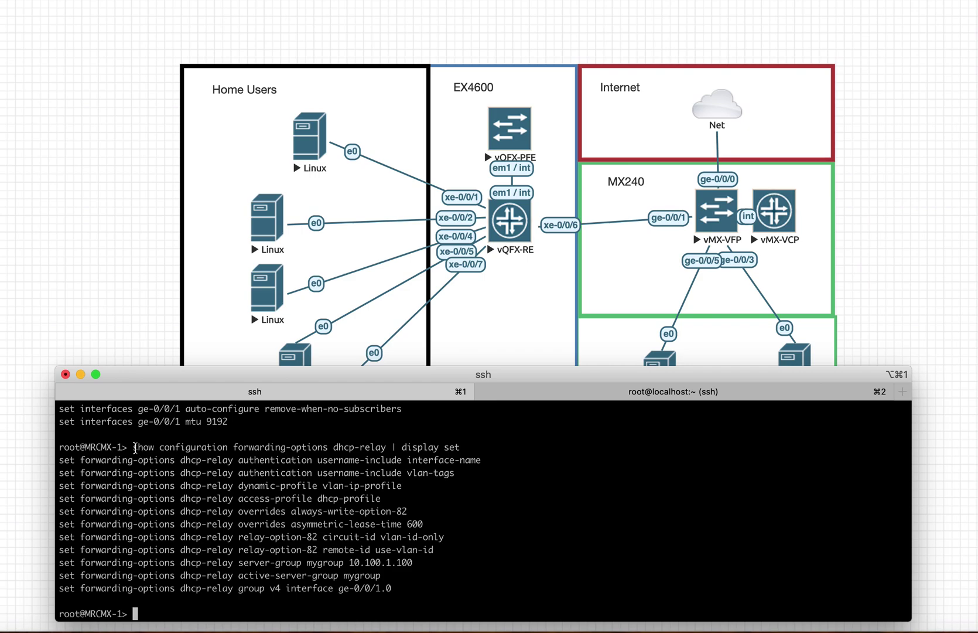
drag(134, 447, 401, 583)
click(528, 551)
drag(416, 563, 347, 562)
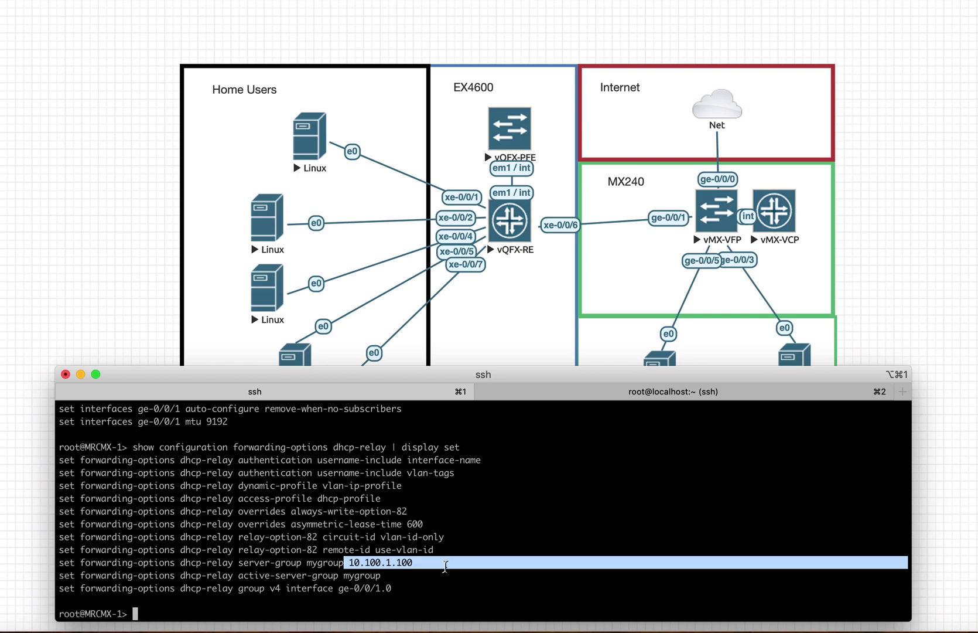
click(421, 586)
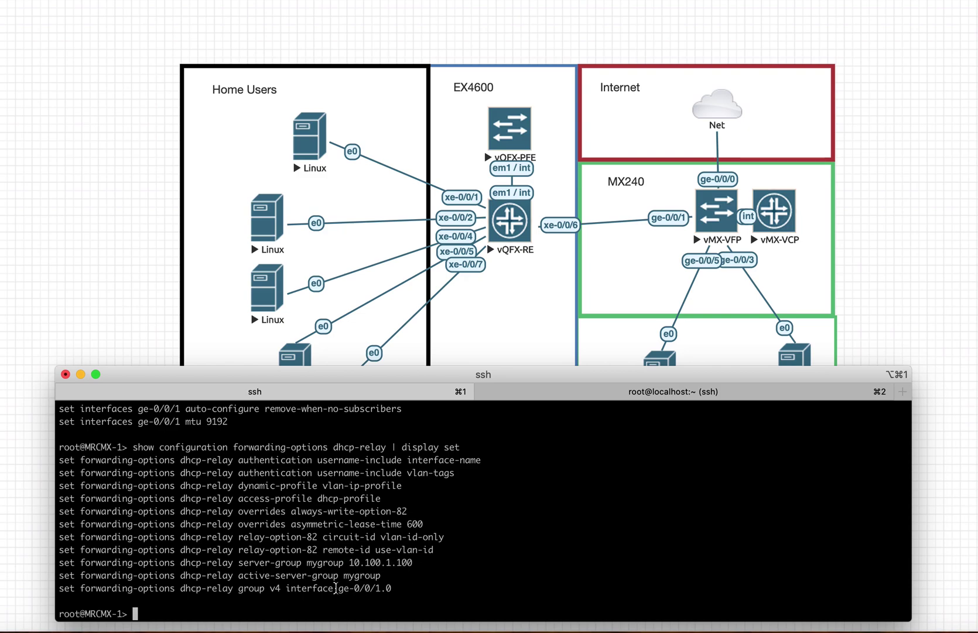
mouse_move(340, 588)
mouse_down()
mouse_move(401, 595)
mouse_move(338, 588)
mouse_up()
click(400, 598)
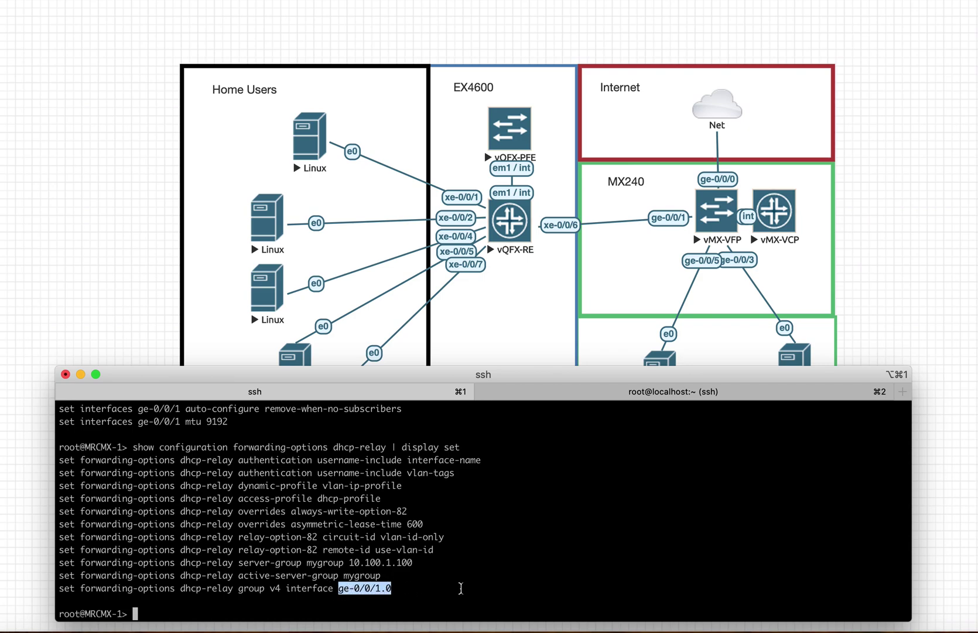
click(443, 571)
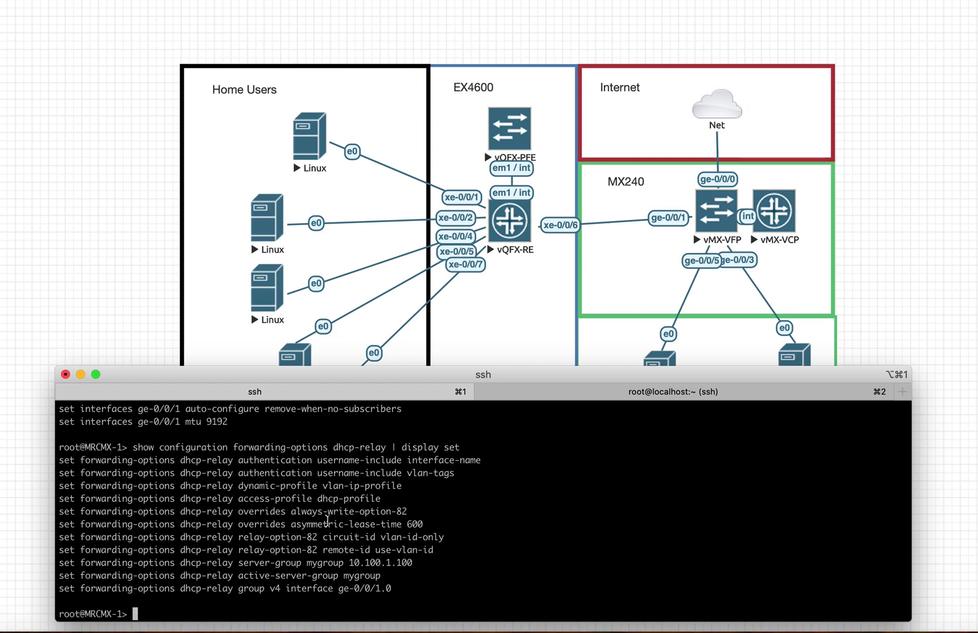
Point out the always-write-option-82, circuit-id vlan-id-only and username-include vlan-tags settings.
drag(291, 511, 407, 513)
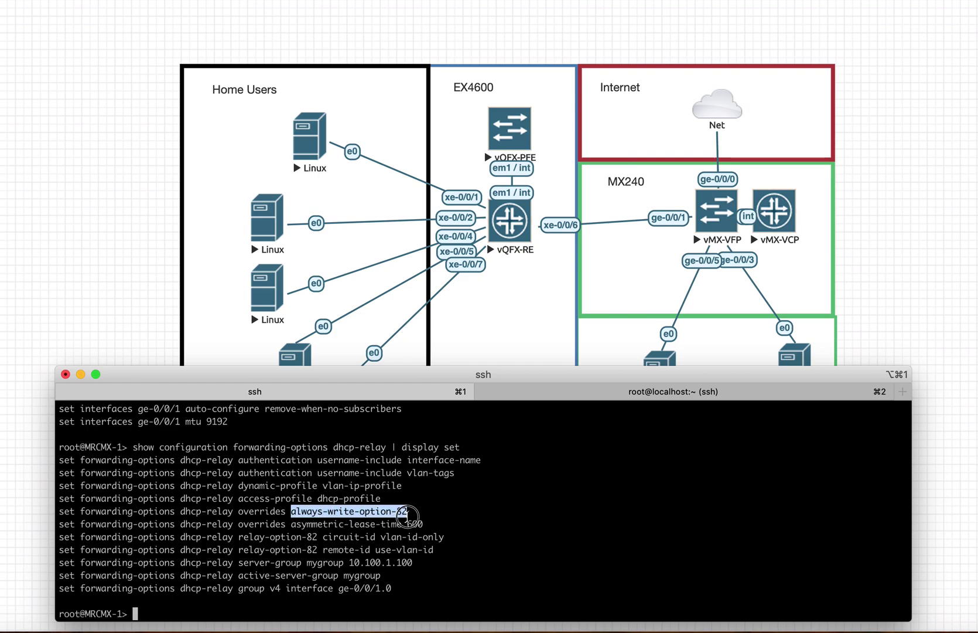
click(476, 524)
drag(318, 538, 376, 538)
click(458, 543)
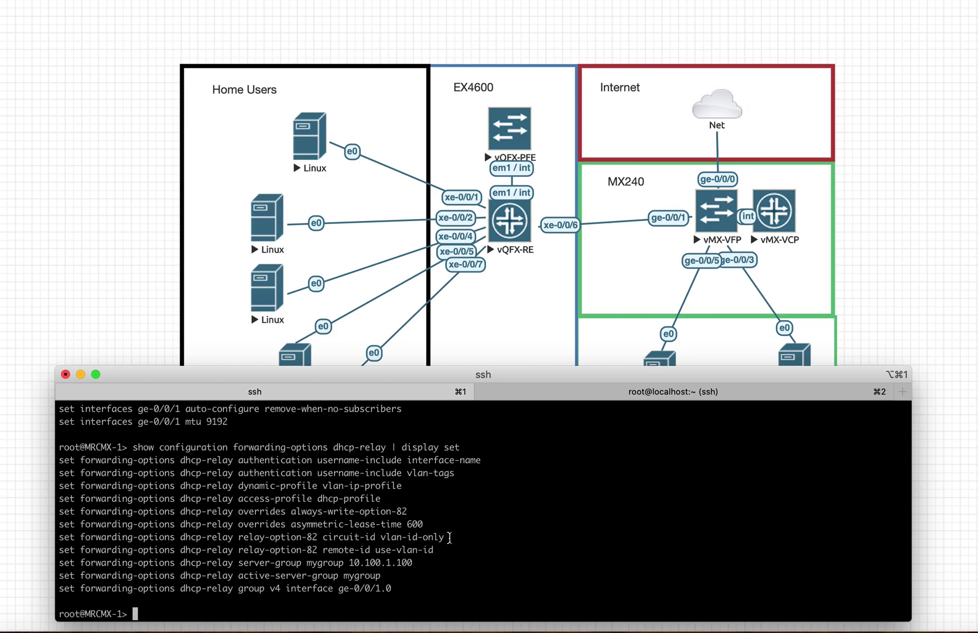
drag(447, 537, 381, 537)
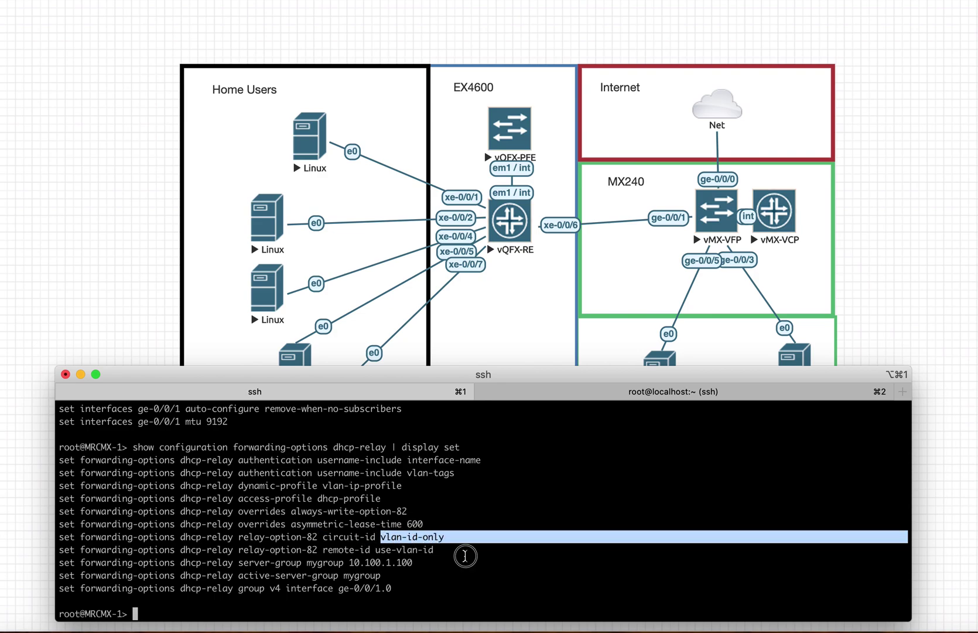
click(465, 554)
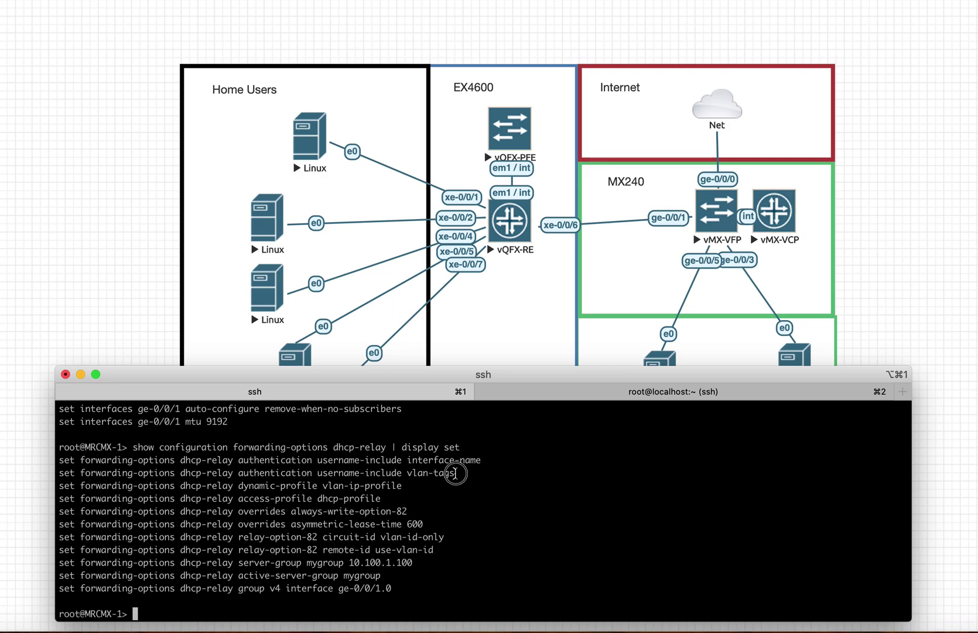
drag(458, 472, 240, 472)
click(449, 507)
drag(460, 471, 418, 472)
click(494, 513)
Attempt the show configuration access profile query and correct the mistyped filter text.
text(show configuration acc ess)
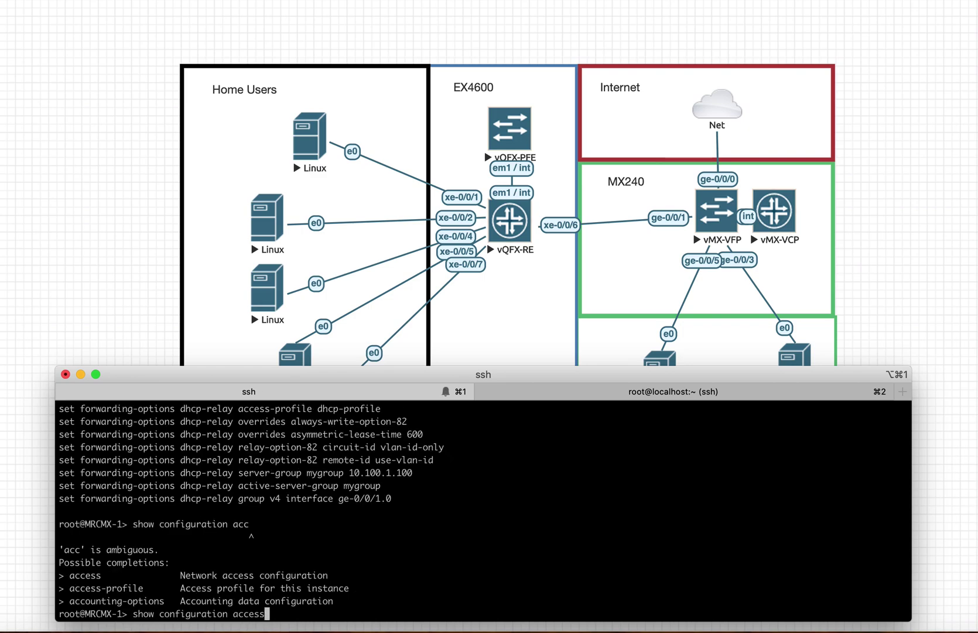
text( pro file |)
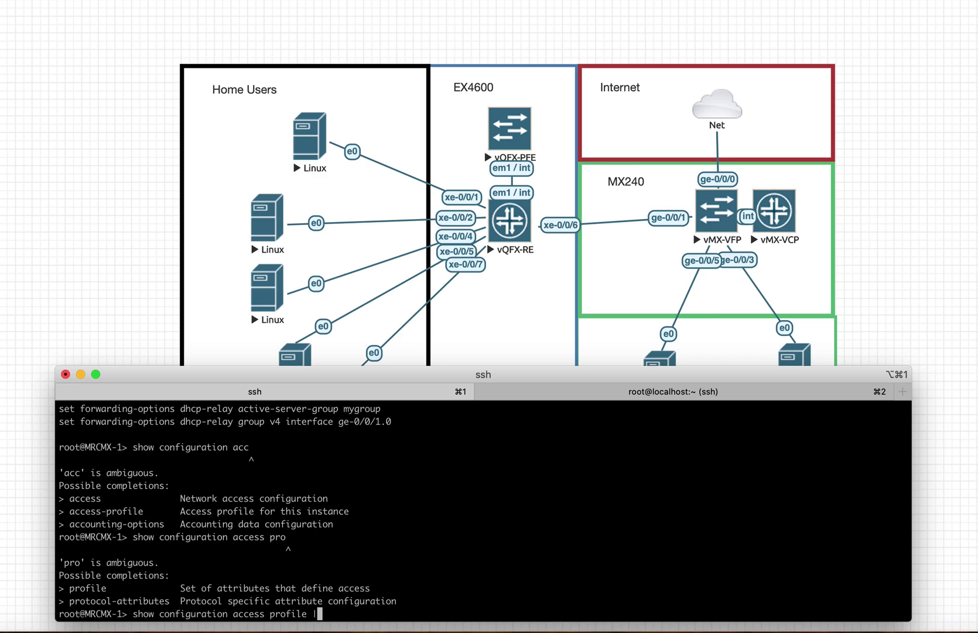
text( domain-name-serverse)
key(Return)
key(Return)
key(Up)
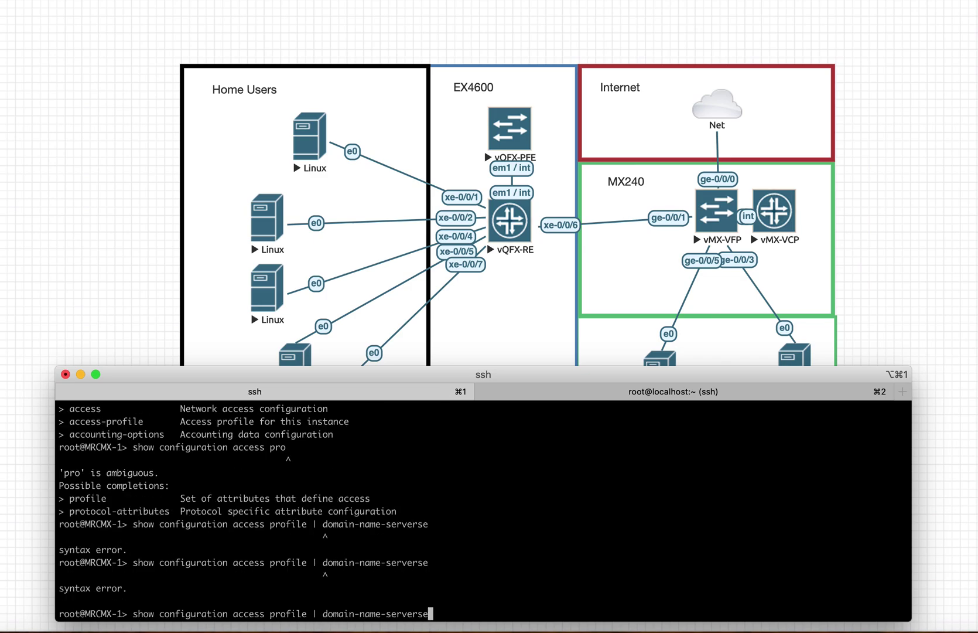
key(BackSpace)
key(BackSpace)
key(BackSpace)
key(BackSpace)
key(BackSpace)
key(BackSpace)
key(BackSpace)
key(BackSpace)
key(BackSpace)
key(BackSpace)
key(BackSpace)
key(BackSpace)
key(BackSpace)
key(BackSpace)
key(BackSpace)
key(BackSpace)
key(BackSpace)
key(BackSpace)
key(BackSpace)
text(si)
key(BackSpace)
key(BackSpace)
text(is se)
key(BackSpace)
key(BackSpace)
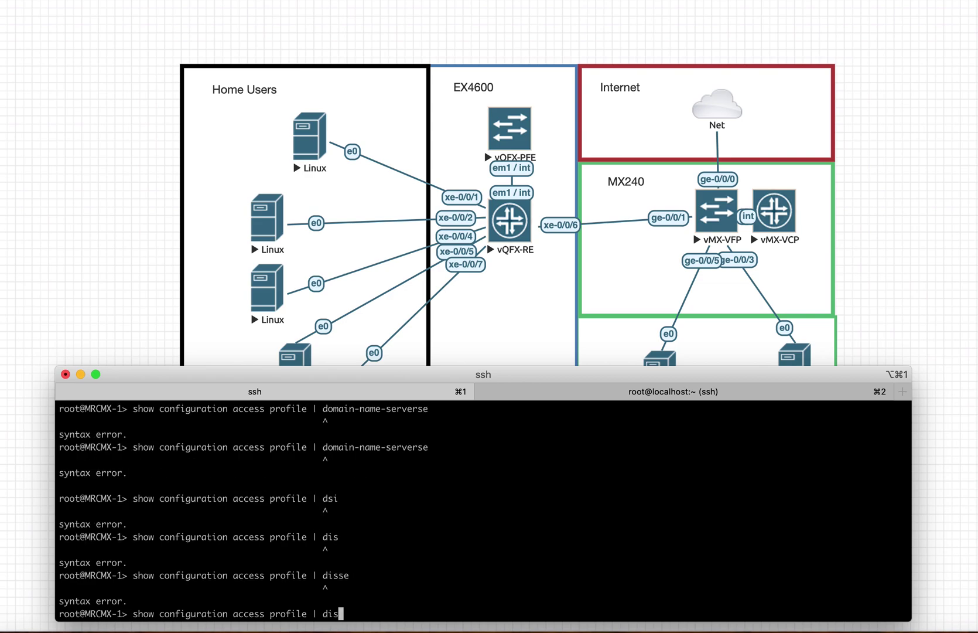
key(BackSpace)
key(BackSpace)
key(BackSpace)
key(BackSpace)
key(BackSpace)
Show access profile dhcp-profile in set form and highlight authentication-order none.
text(?)
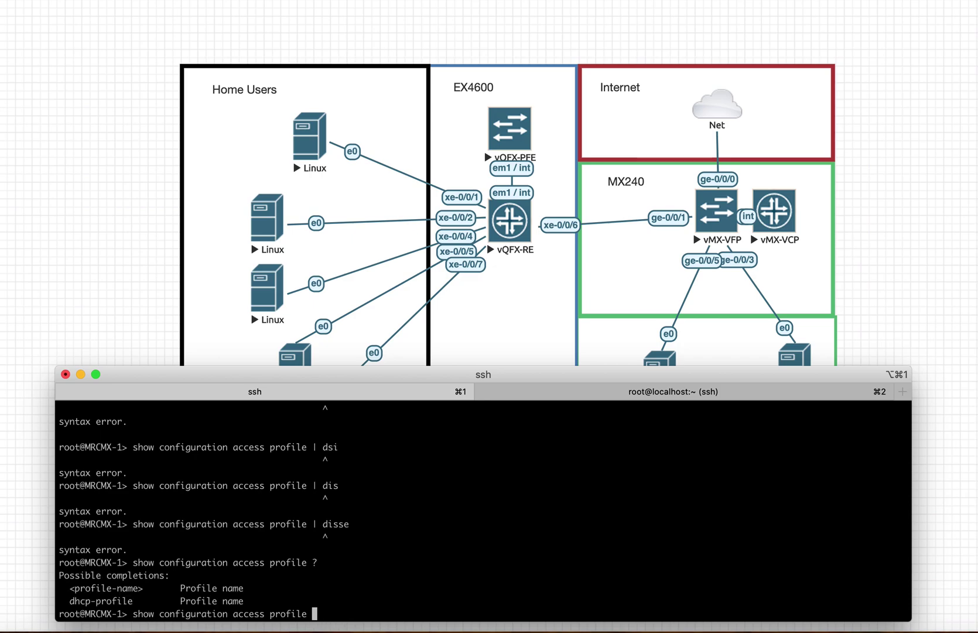
text(d)
key(Tab)
text(| display set)
key(Return)
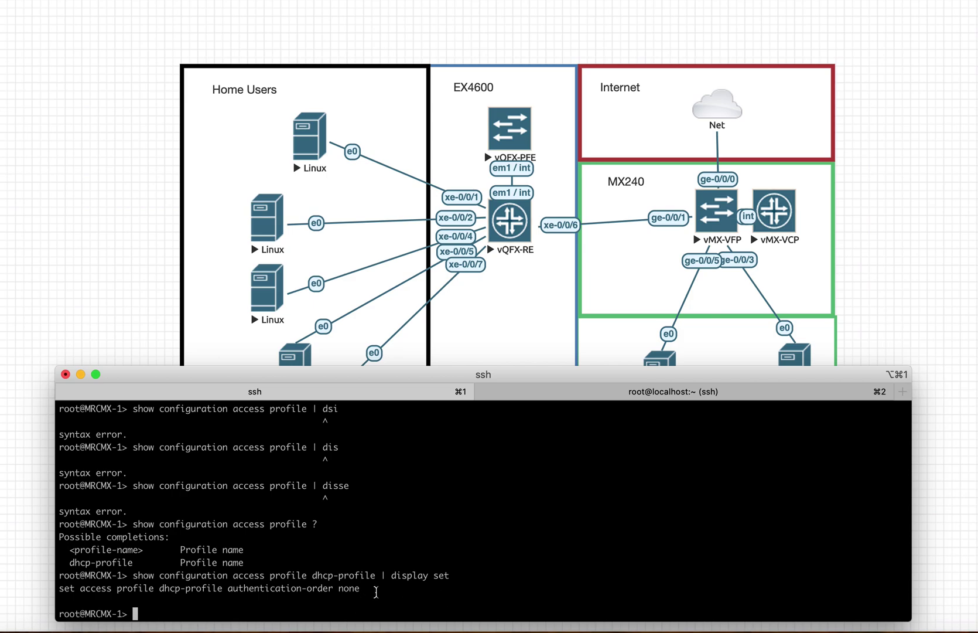
drag(373, 589, 342, 590)
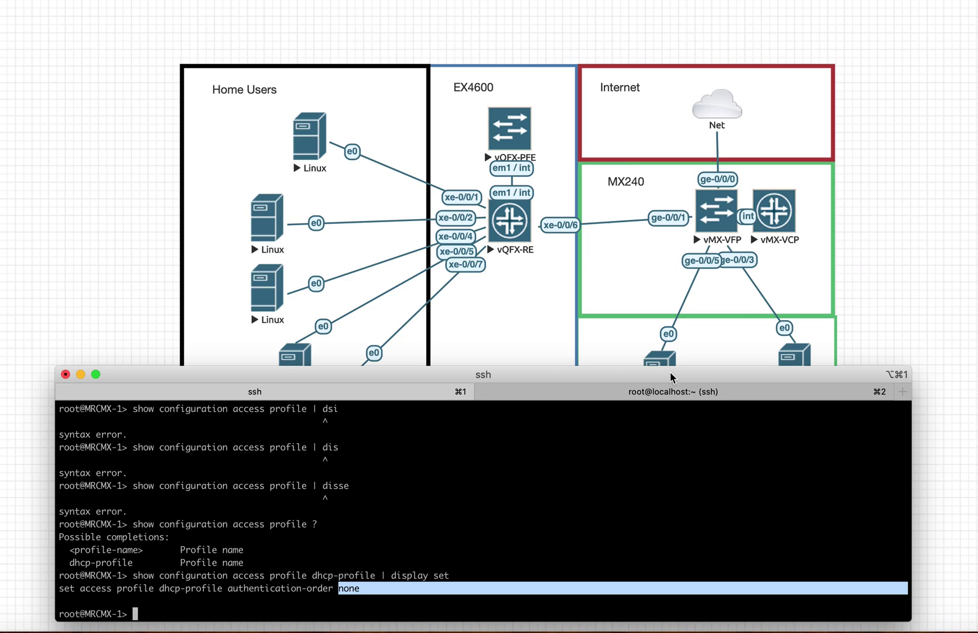
Hide iTerm to view the whole topology, then bring the router terminal back.
click(628, 337)
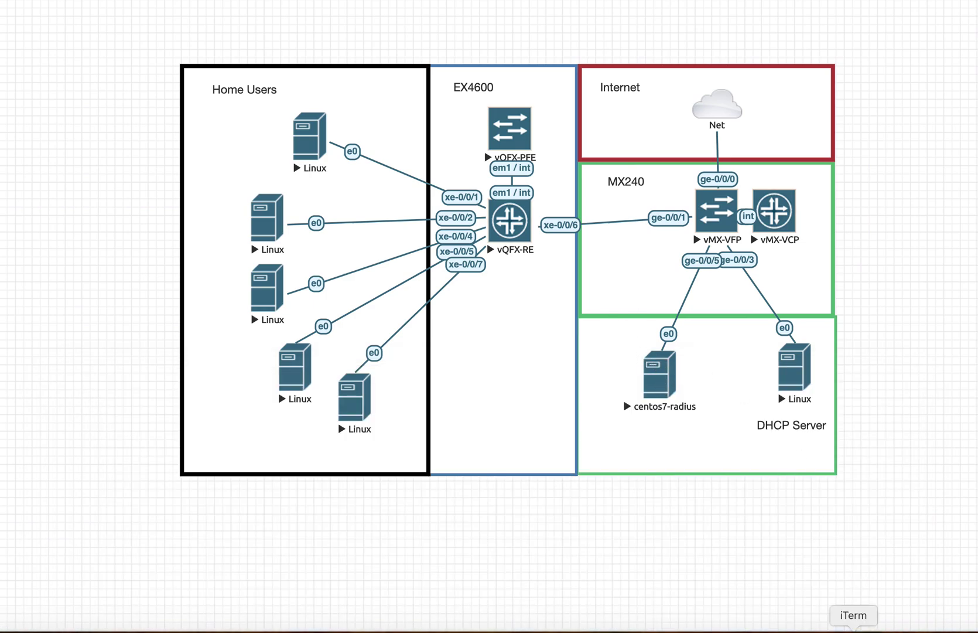
click(853, 629)
click(662, 484)
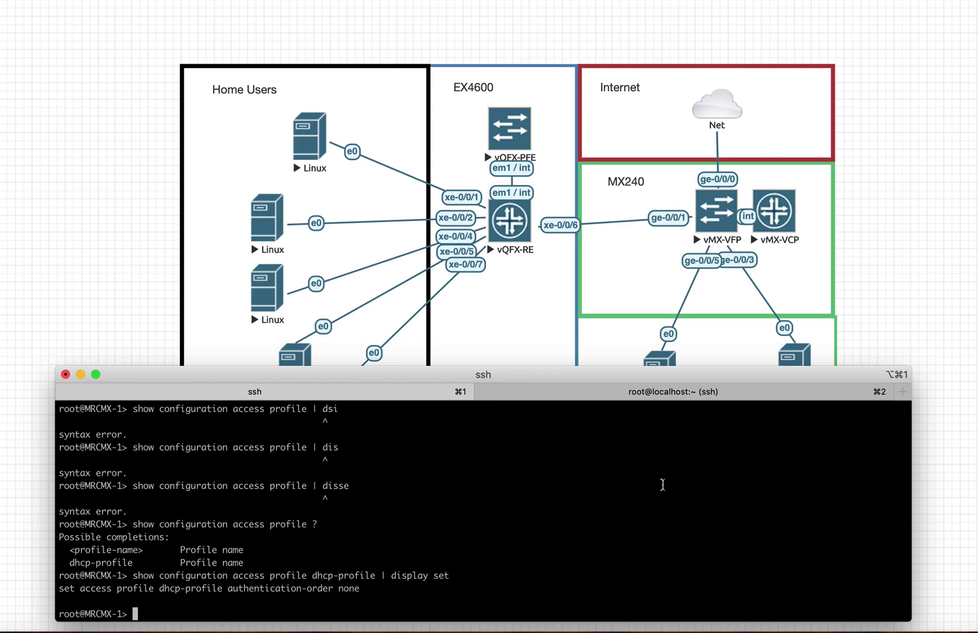
Open the vQFX-RE console and show xe-0/0/6's configuration in set form.
click(510, 234)
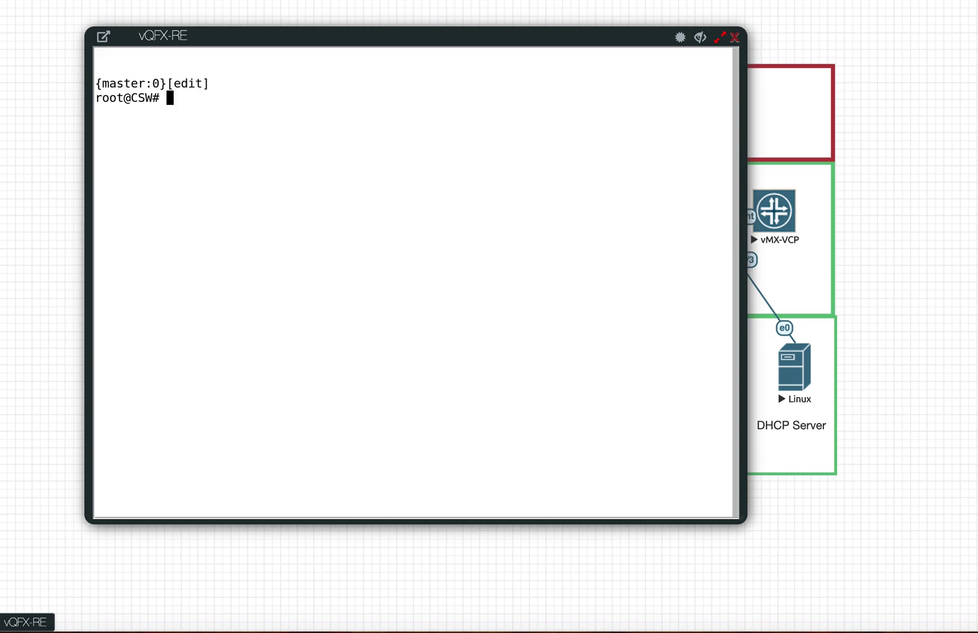
text(show interfaces xe-0/0/)
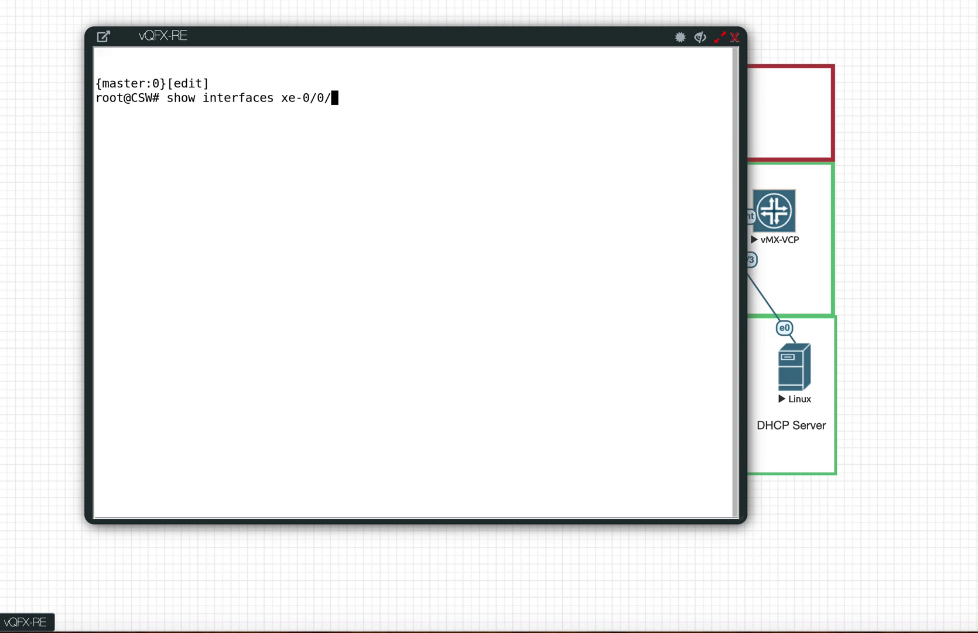
text(6 | display set)
key(Return)
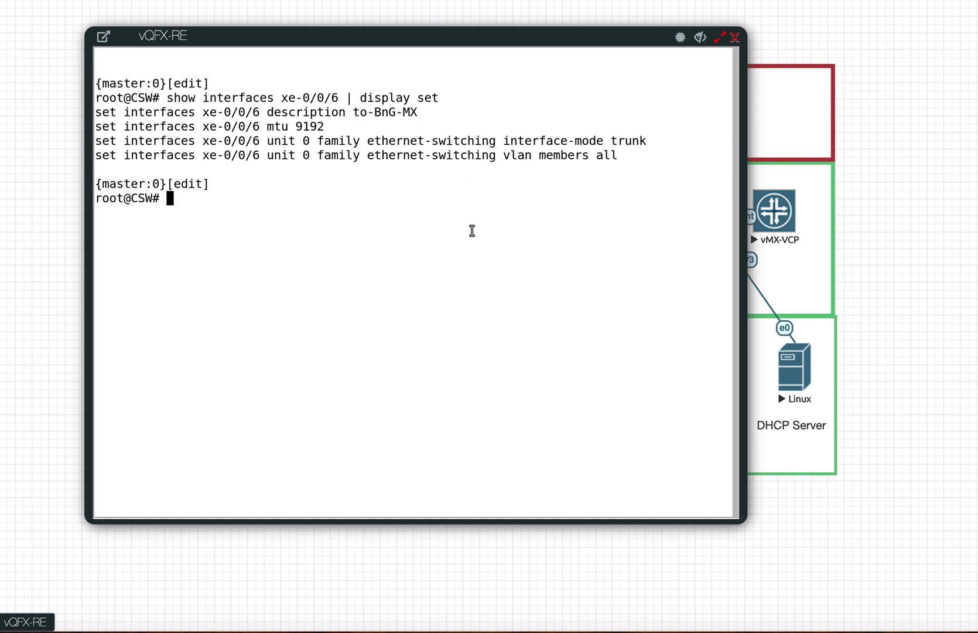
Show the xe-0/0/1 and xe-0/0/2 interface configurations in set form.
text(show interfaces xe-0/0/)
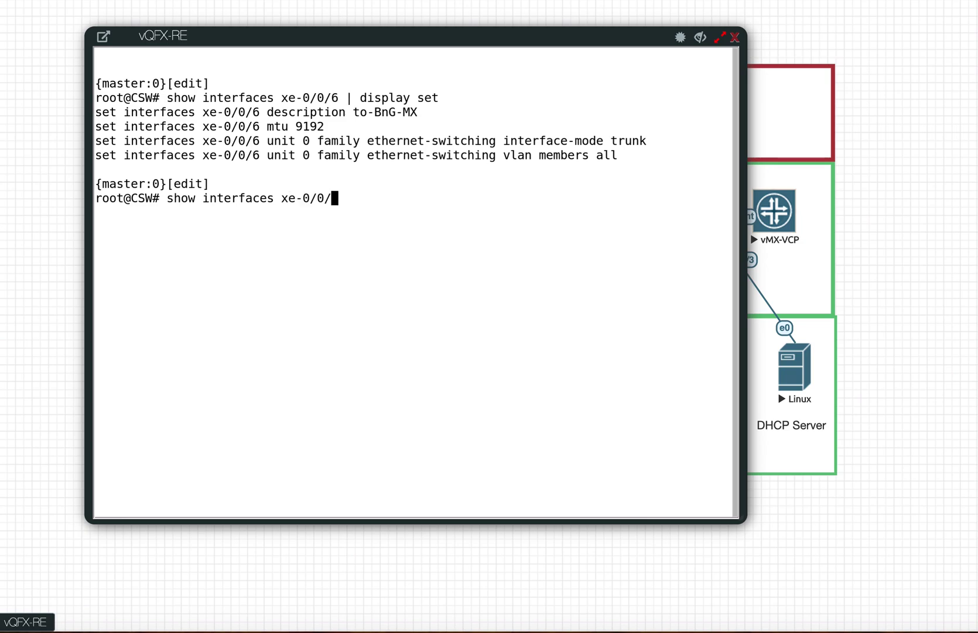
text(1 | display set)
key(Return)
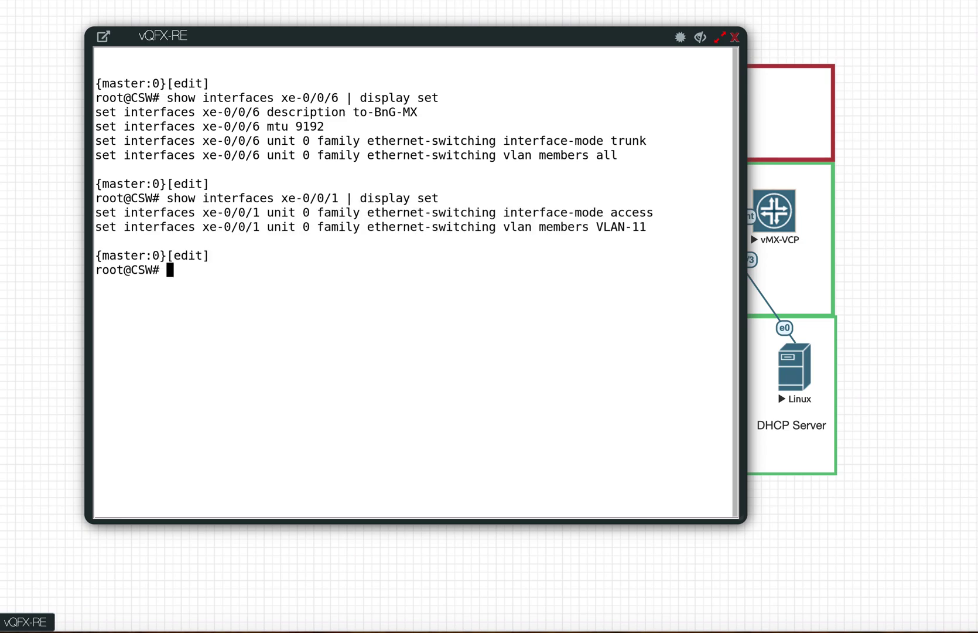
key(Up)
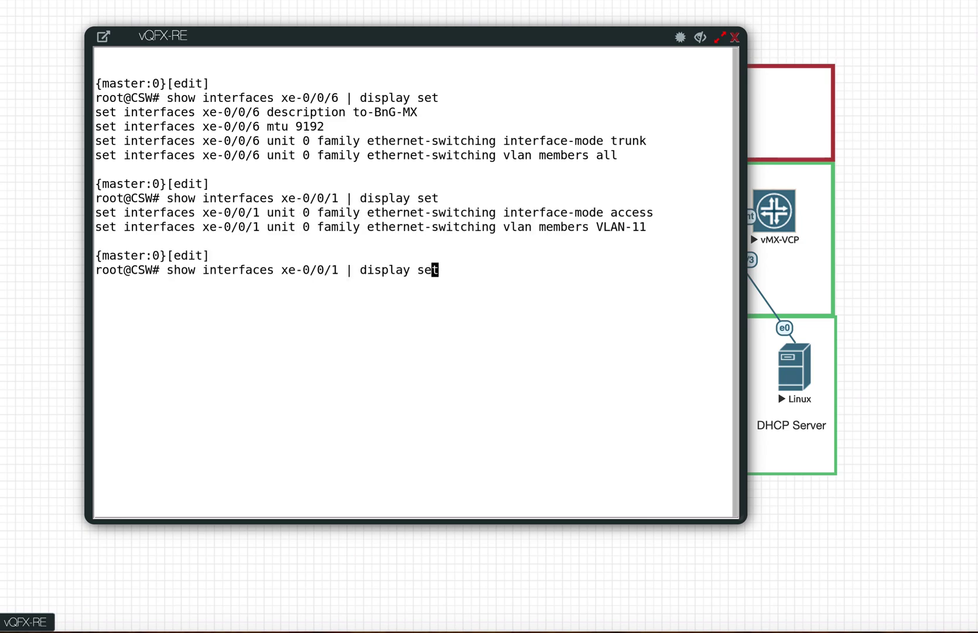
key(Left)
key(Left)
key(Left)
key(Left)
key(Left)
key(Left)
key(Left)
key(Left)
key(Left)
key(Left)
key(Left)
key(Left)
key(Left)
key(Return)
Show the xe-0/0/5 and xe-0/0/4 interface configurations by editing the recalled command.
key(Up)
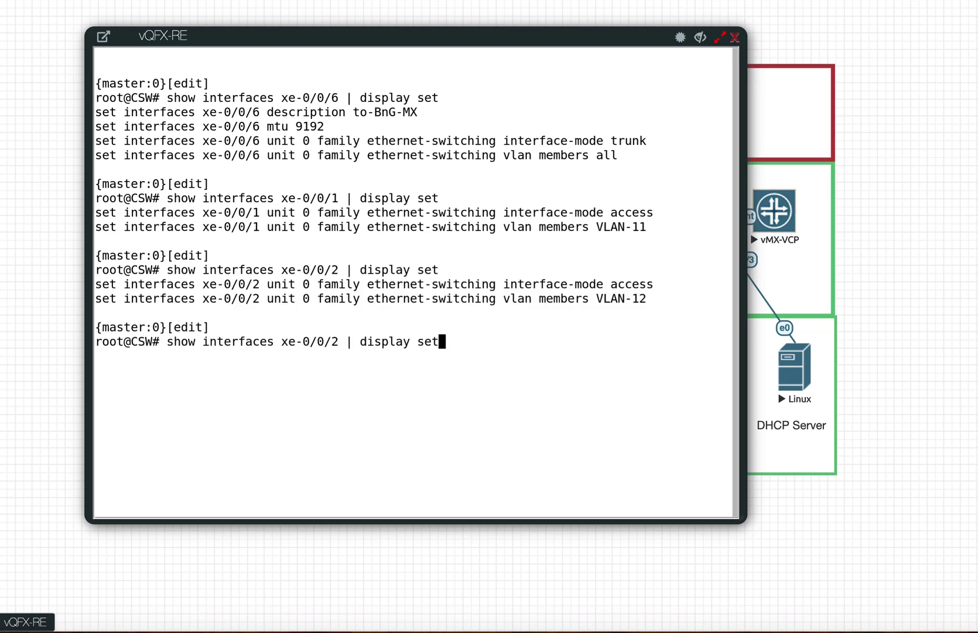
key(Left)
key(Left)
key(Left)
key(Left)
key(Left)
key(Left)
key(Left)
key(Left)
key(Left)
key(Left)
key(Left)
key(Left)
key(Left)
key(Left)
key(BackSpace)
text(5)
key(Return)
key(Up)
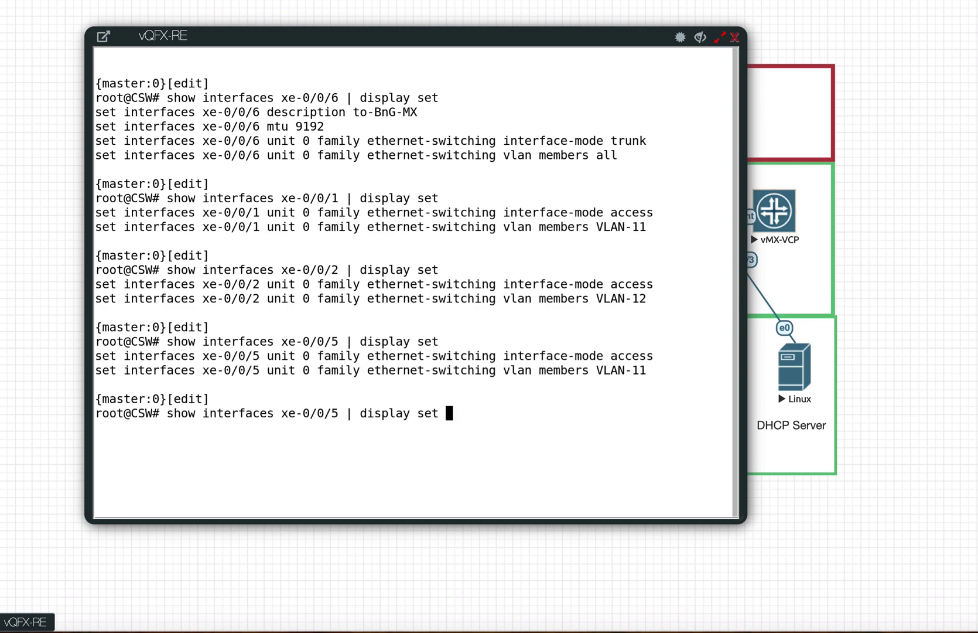
key(Left)
key(Left)
key(Left)
key(Left)
key(Left)
key(Left)
key(Left)
key(Left)
key(Left)
key(Left)
key(Left)
key(Left)
key(Left)
key(Left)
key(BackSpace)
text(4)
key(Return)
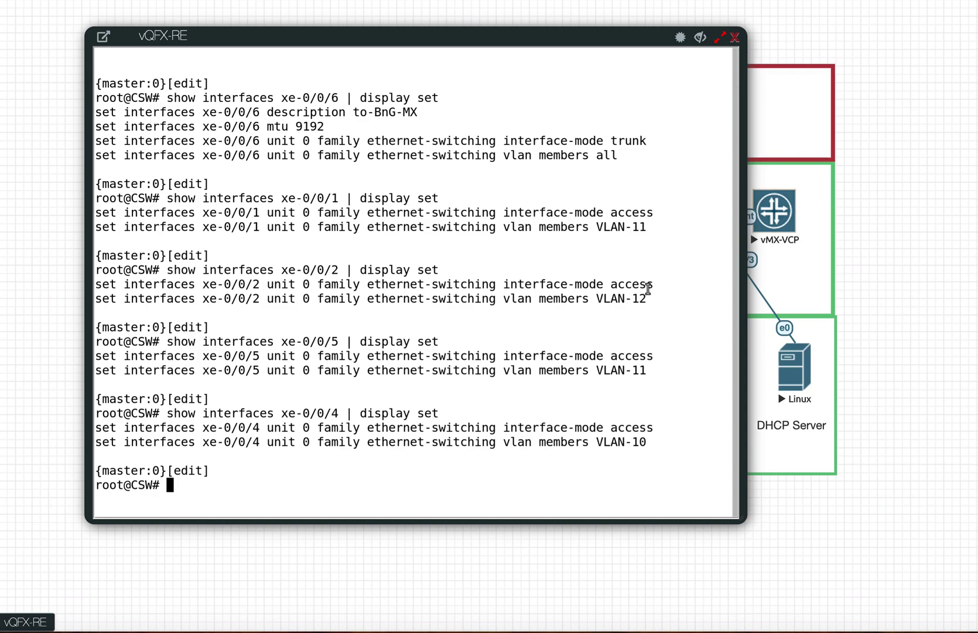
Highlight VLAN-11, VLAN-12, VLAN-11 and VLAN-10 on xe-0/0/1, 2, 5, 4, then close the console and return to iTerm.
drag(653, 227, 597, 227)
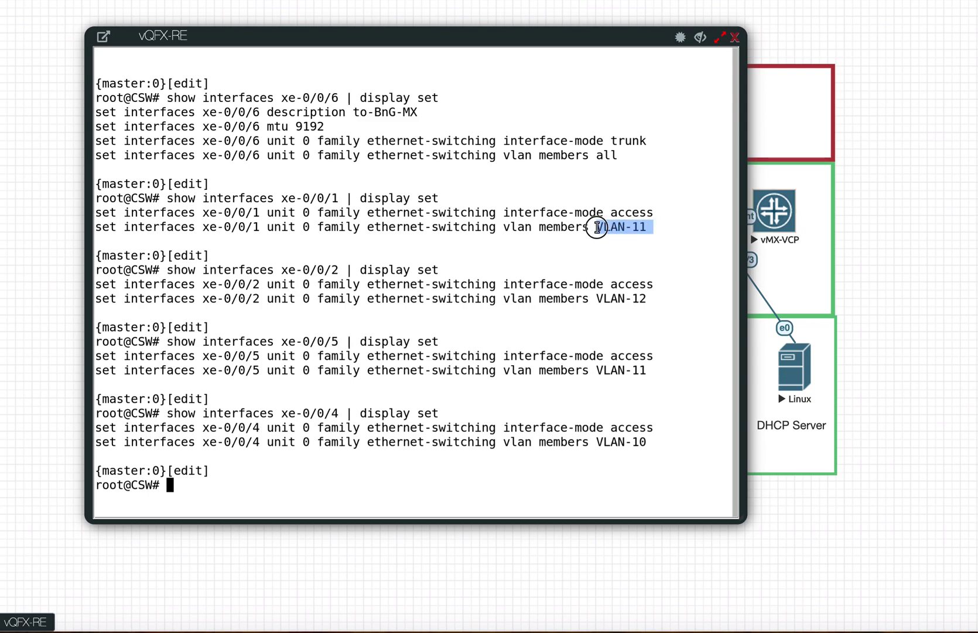
click(647, 251)
mouse_move(658, 299)
mouse_down()
mouse_move(605, 296)
mouse_move(645, 297)
mouse_up()
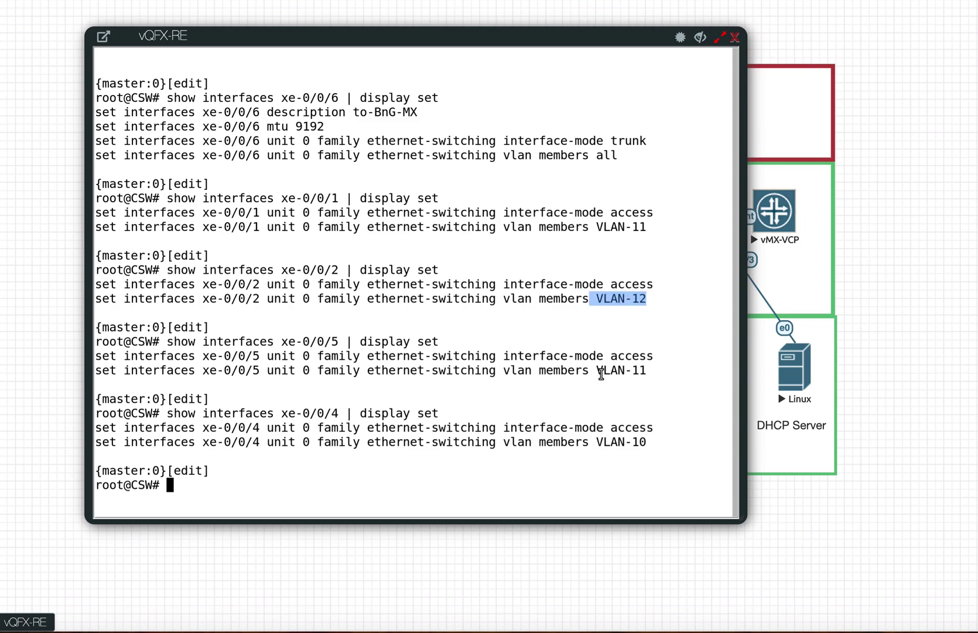
drag(598, 370, 653, 372)
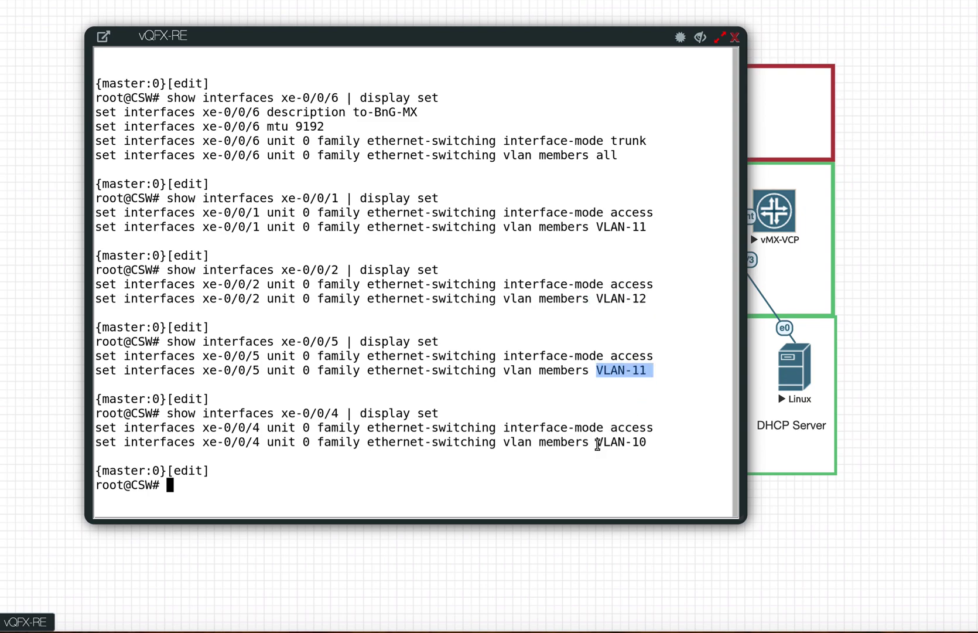
drag(597, 444, 653, 444)
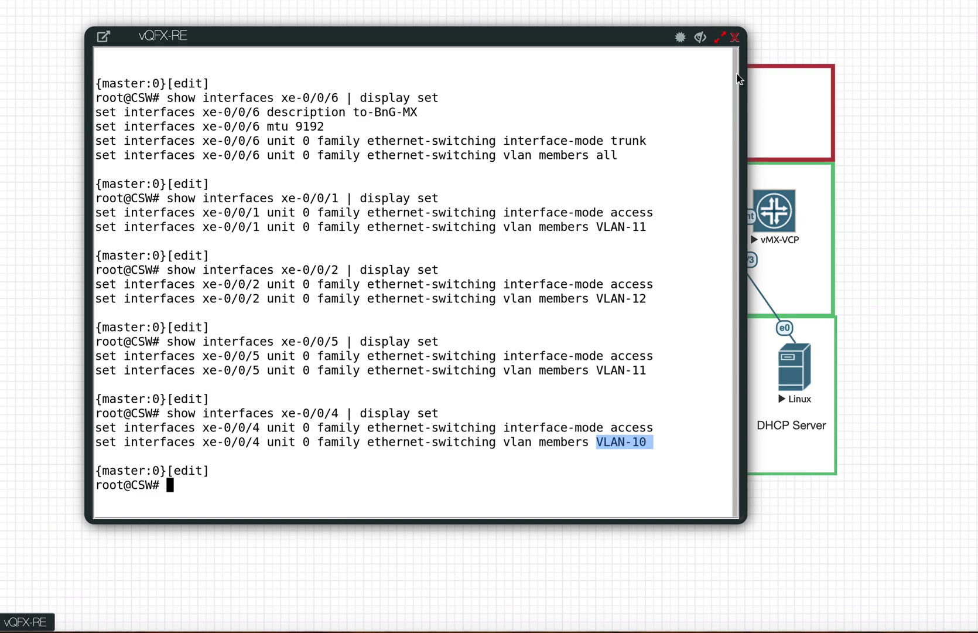
click(736, 41)
click(853, 629)
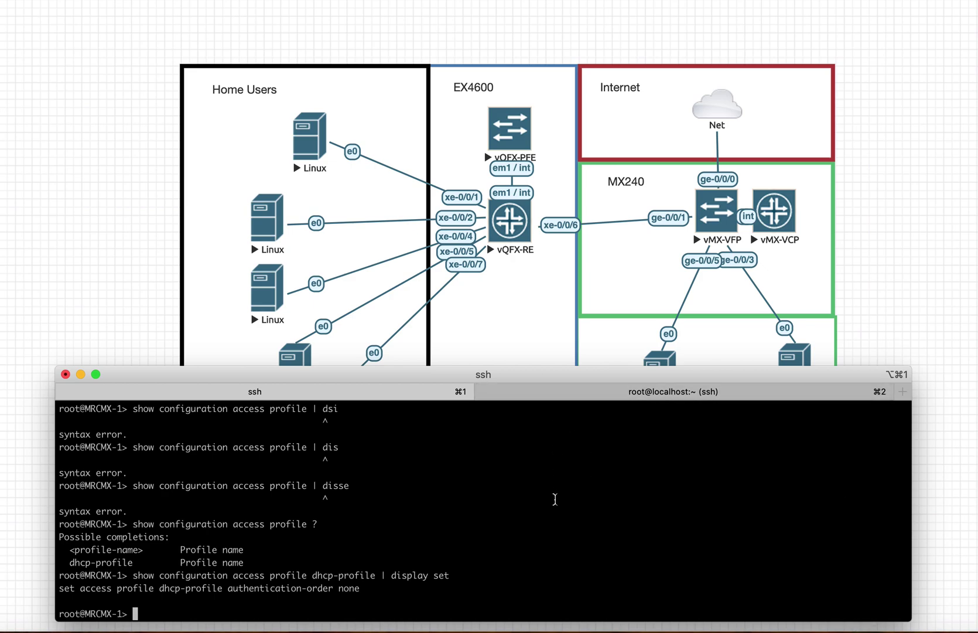
Rerun 'show configuration forwarding-options dhcp-relay | display set' from the command history.
key(Up)
key(Up)
key(Up)
key(Up)
key(Down)
key(Return)
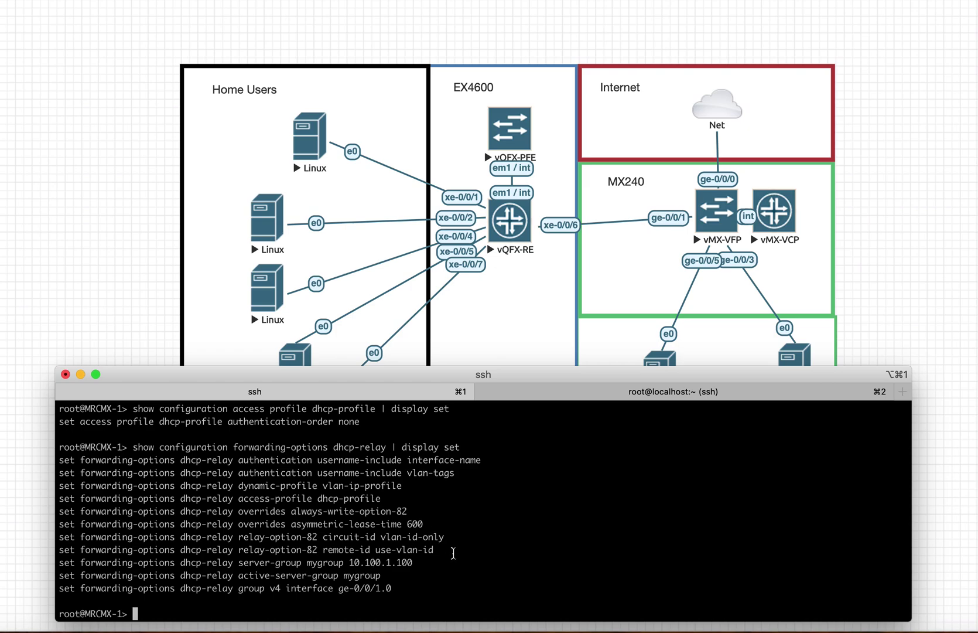
Highlight the username-include vlan-tags, always-write-option-82, asymmetric-lease-time and use-vlan-id remote-id settings.
drag(319, 472, 472, 473)
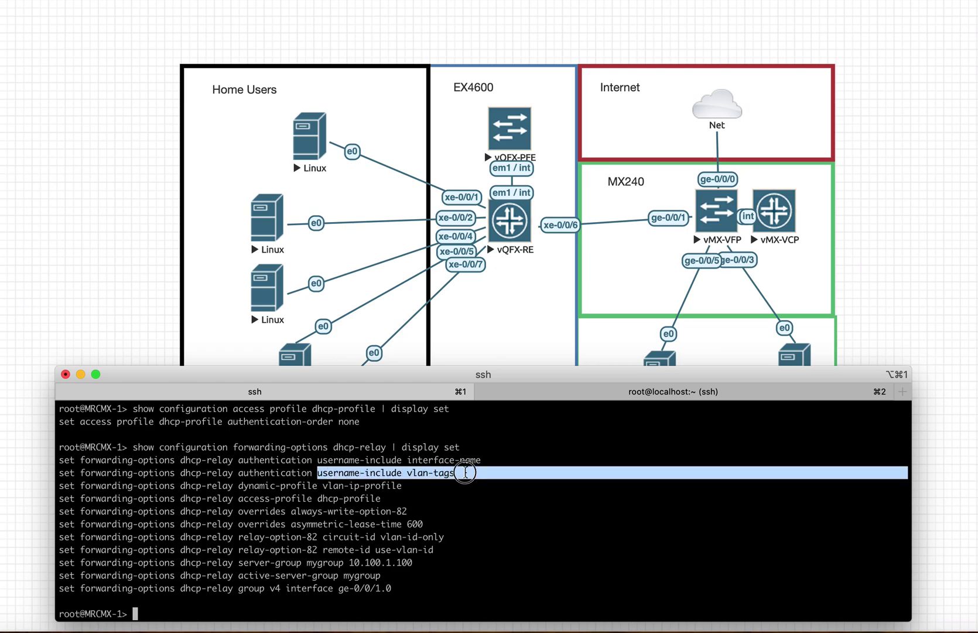
click(446, 533)
drag(292, 511, 431, 514)
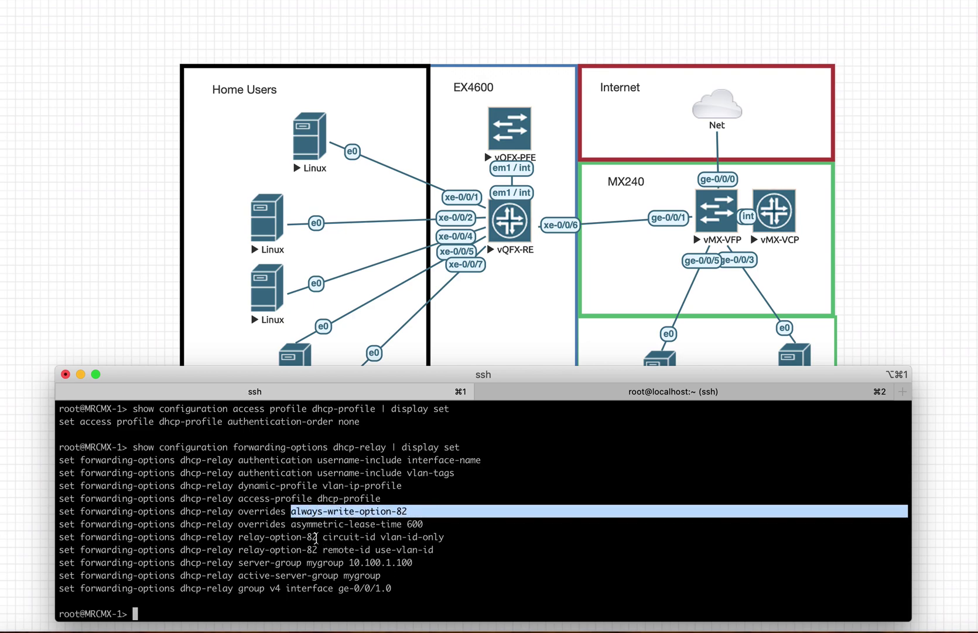
drag(243, 523, 417, 521)
click(457, 524)
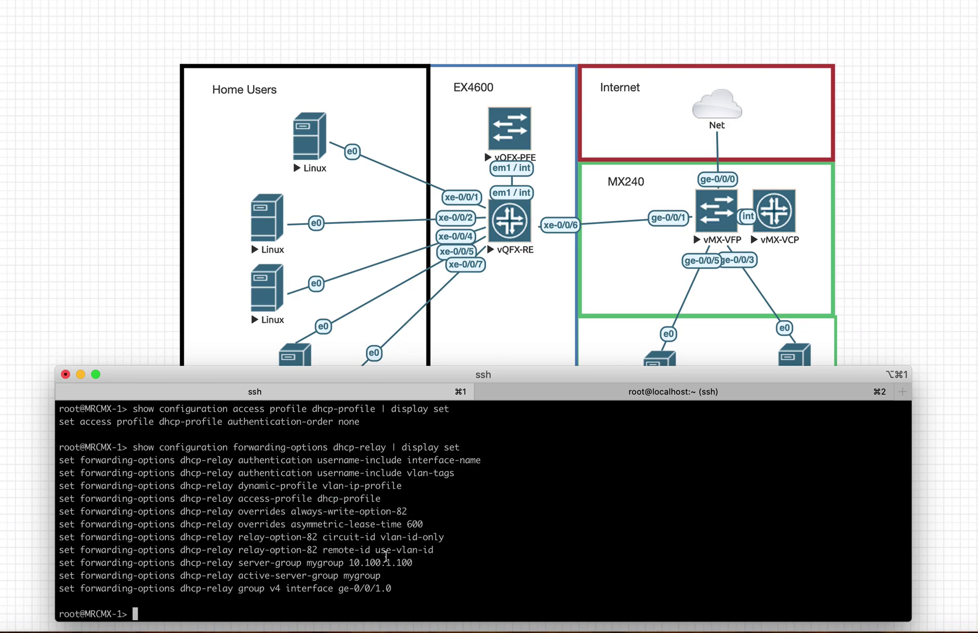
drag(373, 549, 436, 550)
click(472, 553)
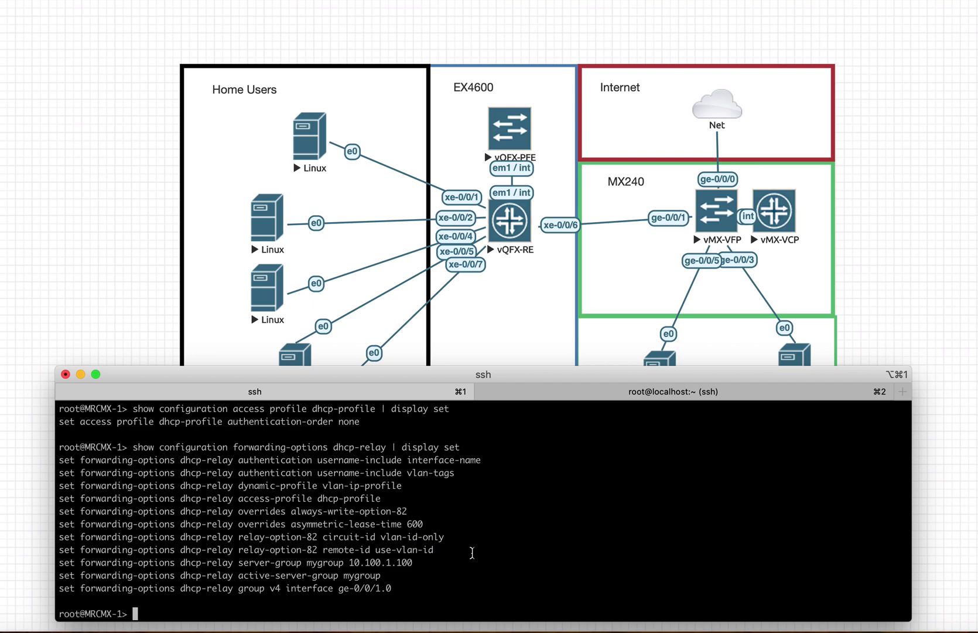
Switch to the DHCP server session and enter 'cat /etc/dhcp/dhcpd.conf' at its root prompt.
click(561, 399)
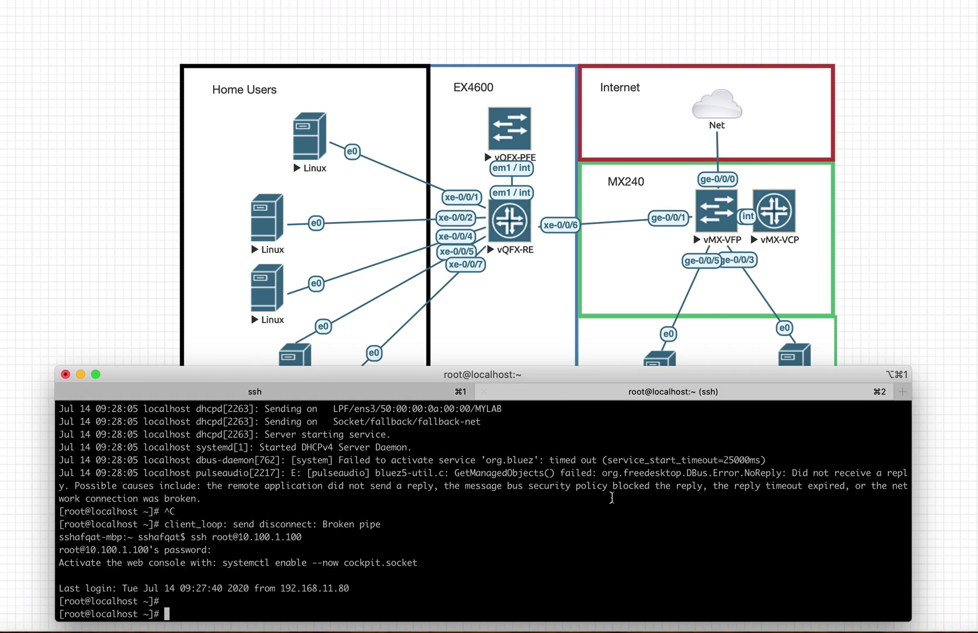
key(Return)
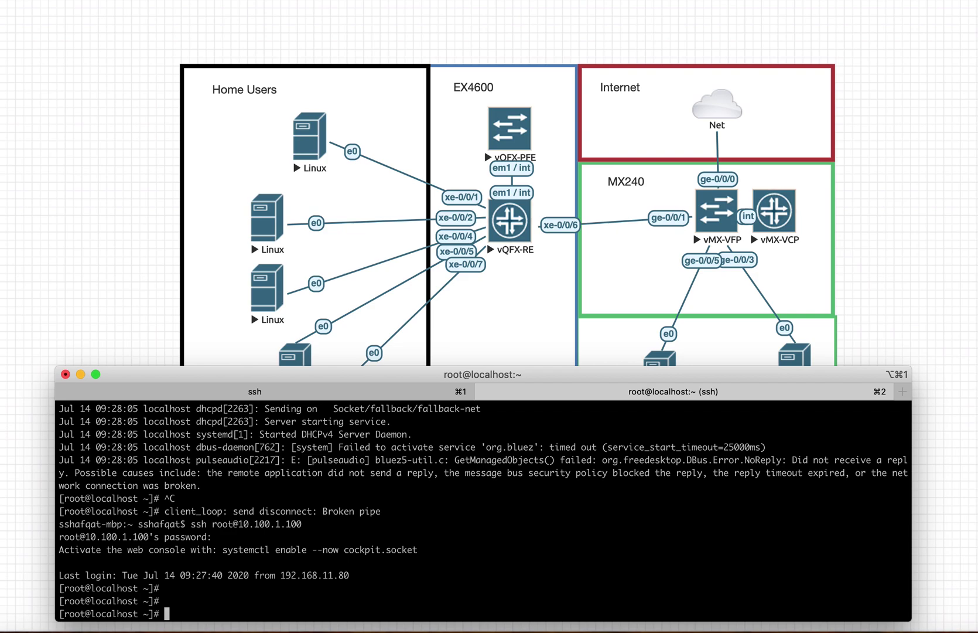
text(cat /etc/dhcp/)
key(Tab)
text(d)
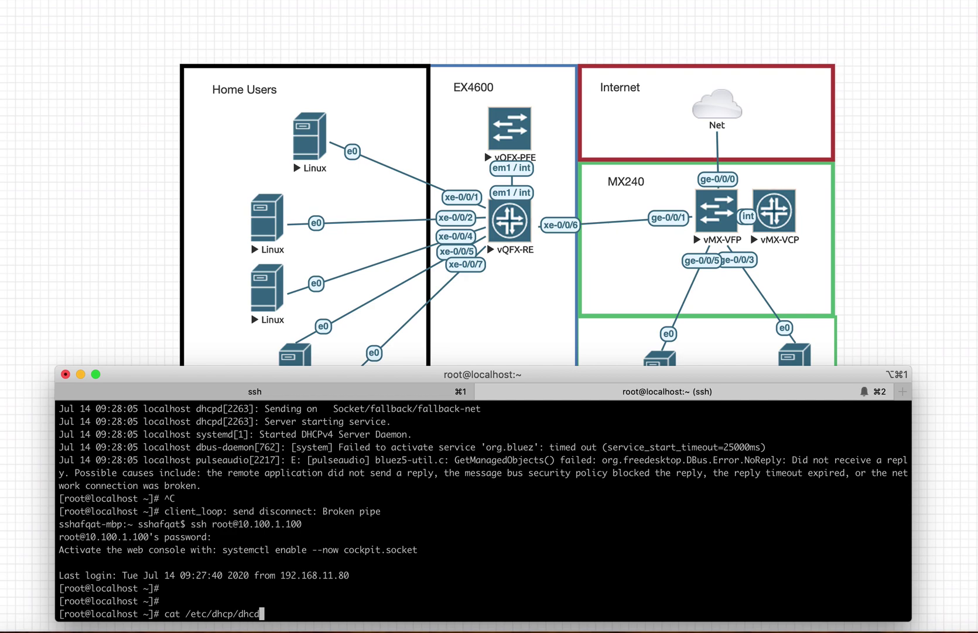
key(BackSpace)
text(pd.conf)
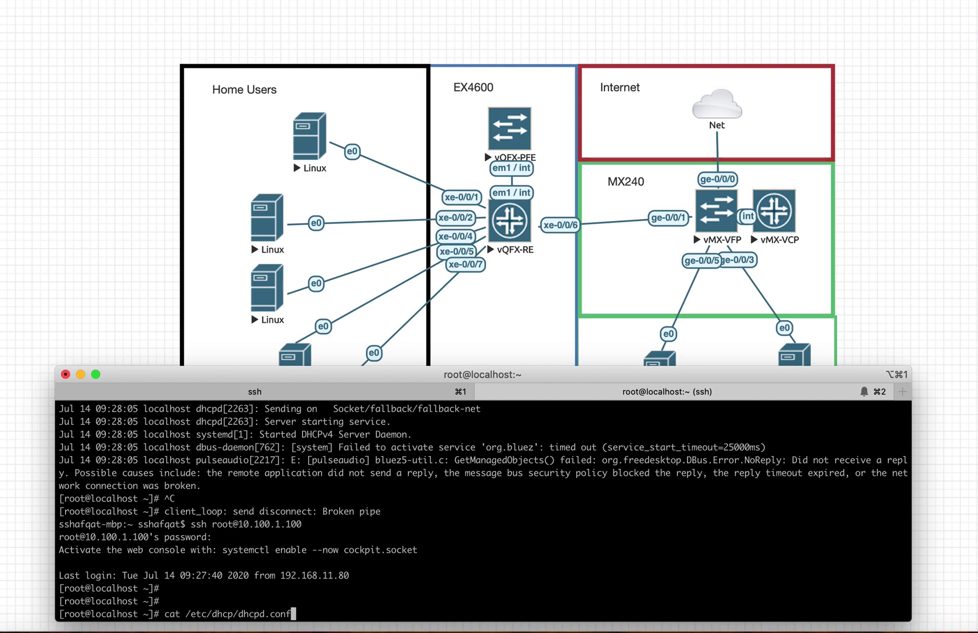
Print /etc/dhcp/dhcpd.conf and scroll back up to the start of its output.
key(Return)
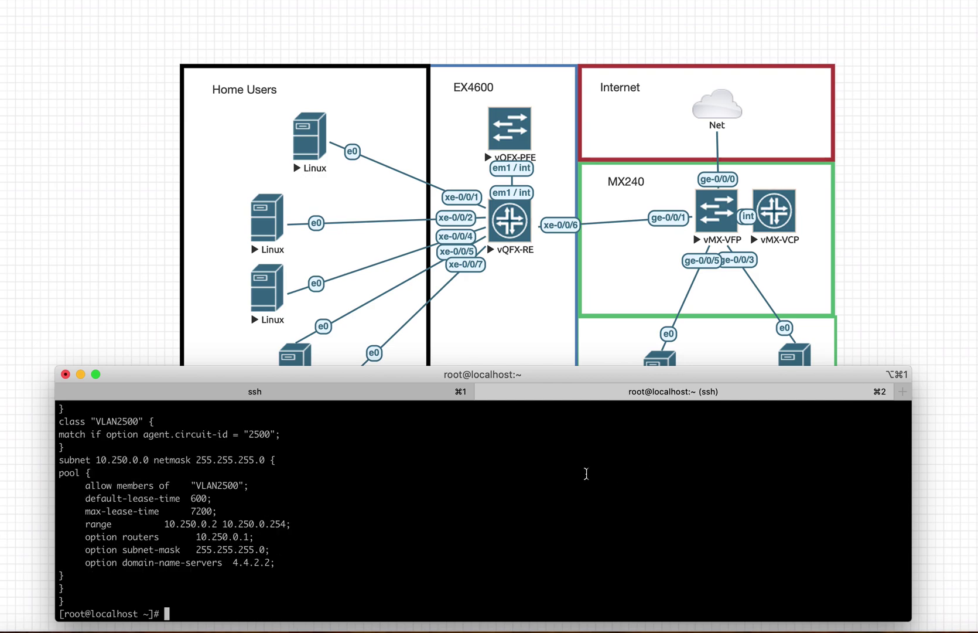
scroll(587, 473, up, 5)
scroll(586, 473, up, 6)
scroll(586, 473, up, 7)
scroll(586, 473, up, 4)
scroll(587, 473, down, 1)
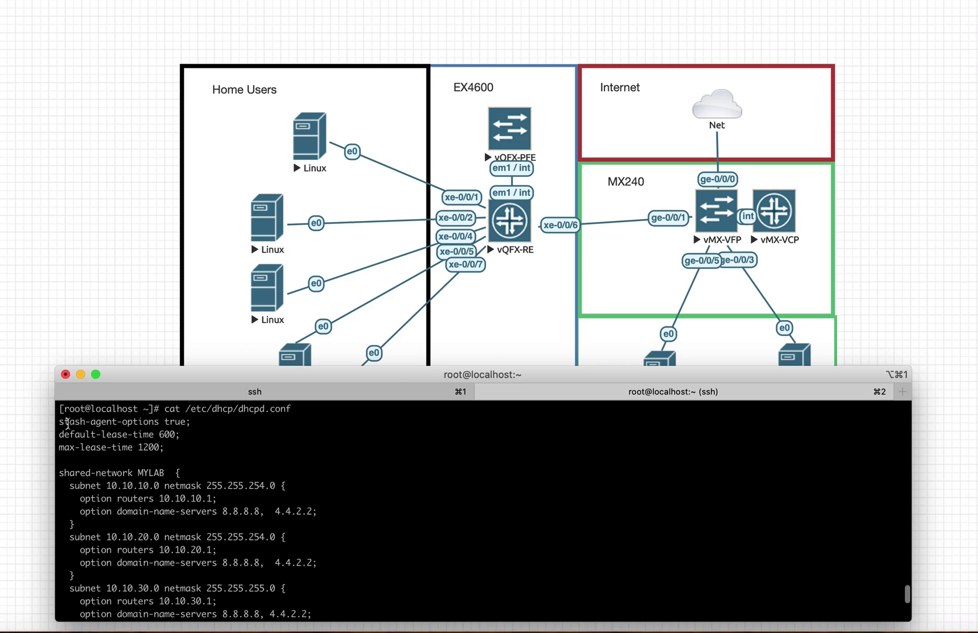
Highlight the stash-agent-options true line, the default and max lease-time lines, and the shared-network MYLAB declaration.
drag(60, 424, 192, 422)
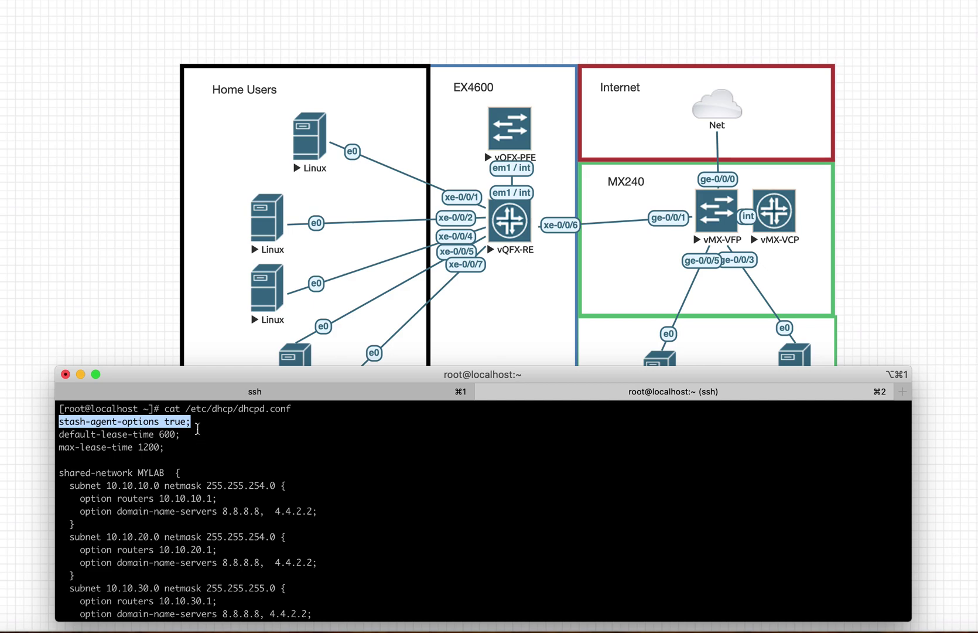
triple_click(147, 421)
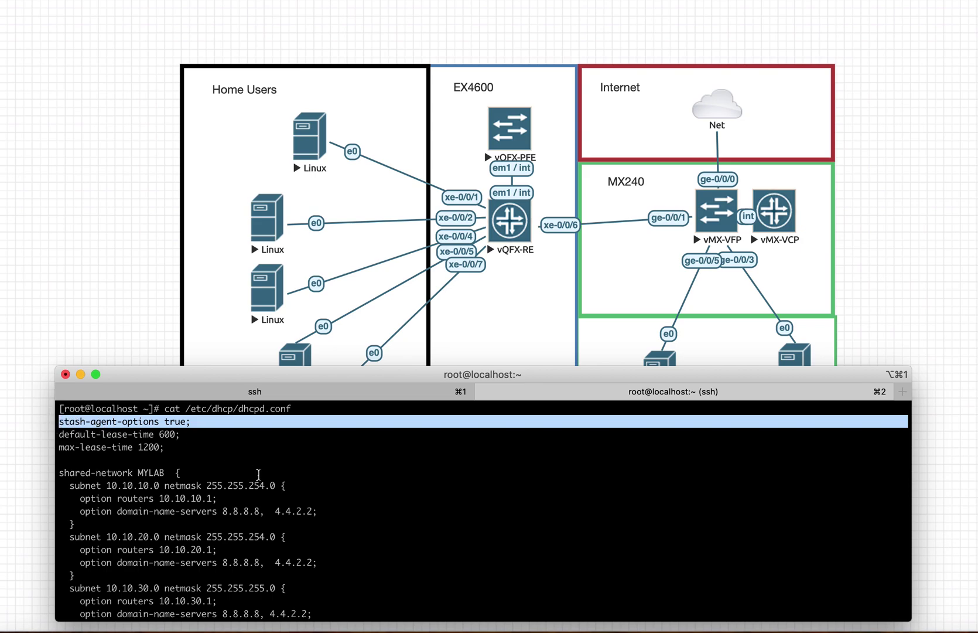
click(226, 479)
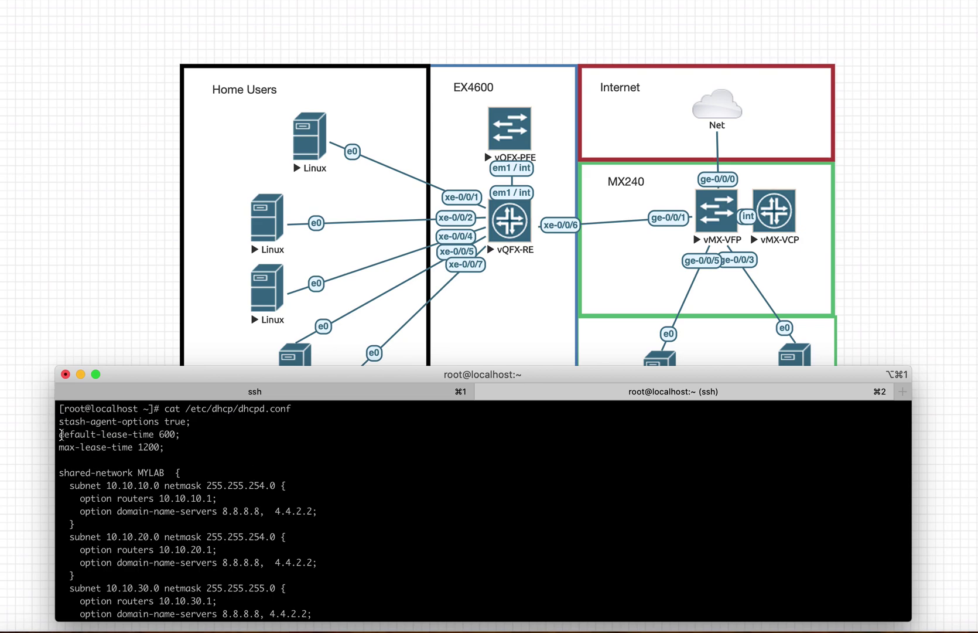
drag(60, 434, 176, 449)
click(232, 456)
drag(59, 472, 324, 510)
click(326, 510)
Scroll down and select the empty subnet 10.100.1.0 block.
scroll(186, 499, down, 3)
scroll(187, 499, down, 2)
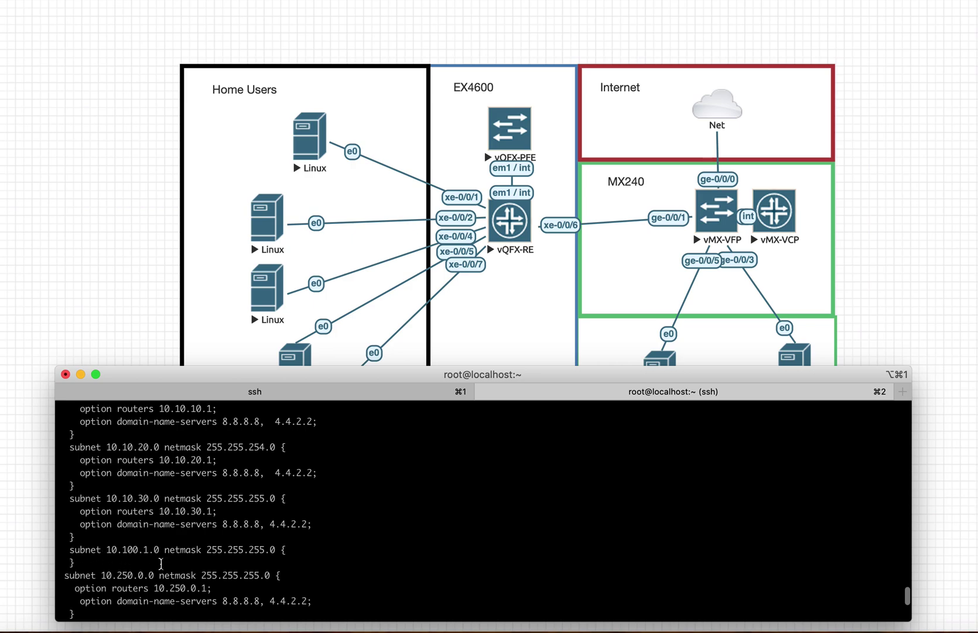
click(69, 550)
triple_click(69, 550)
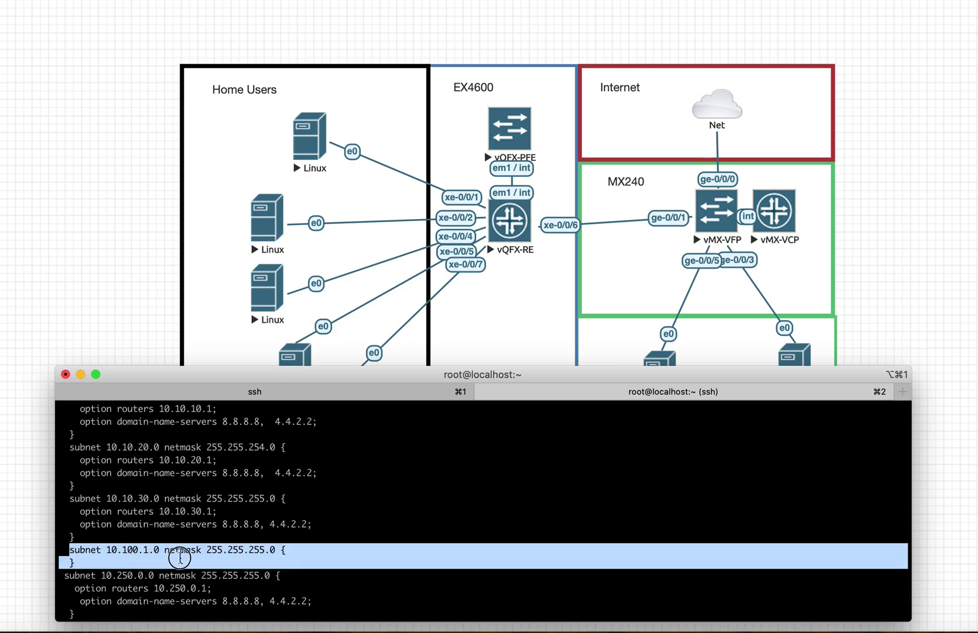
drag(291, 555, 303, 559)
click(287, 556)
drag(63, 552, 235, 551)
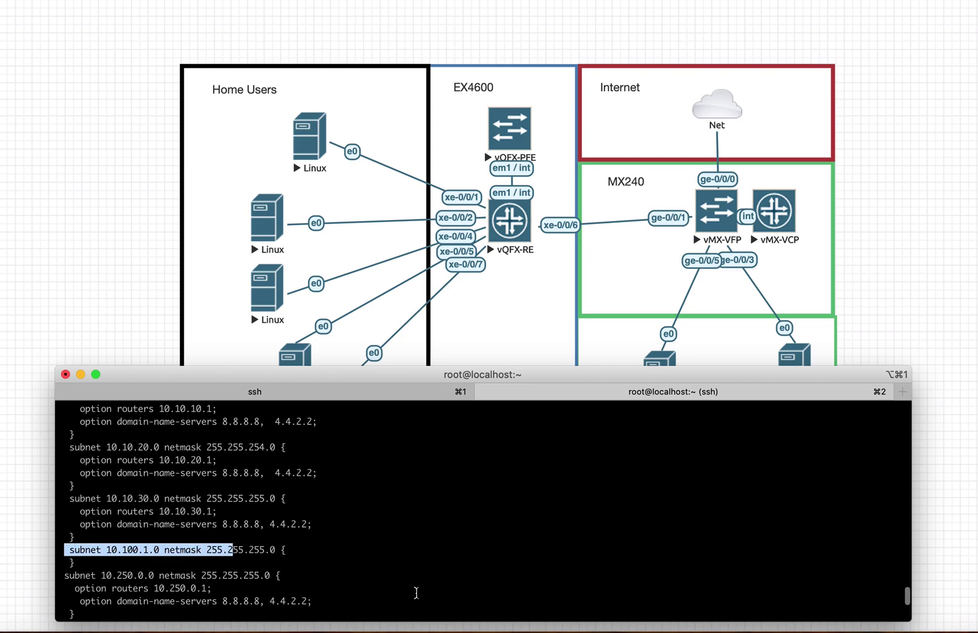
scroll(416, 592, down, 10)
text(ifconfig)
key(Return)
scroll(383, 529, up, 3)
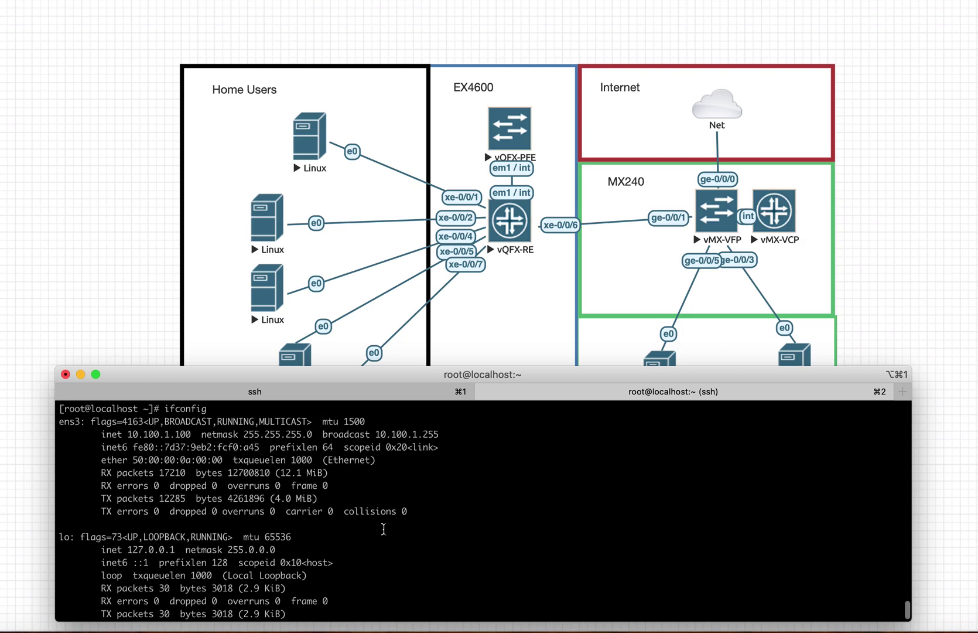
drag(128, 435, 191, 435)
scroll(437, 557, down, 3)
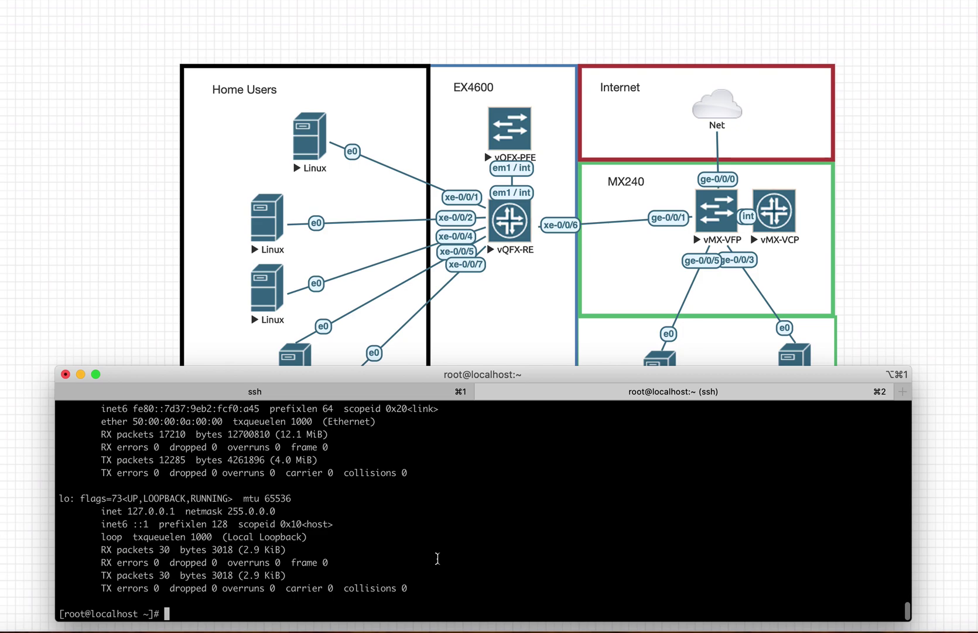
key(Up)
key(Up)
key(Return)
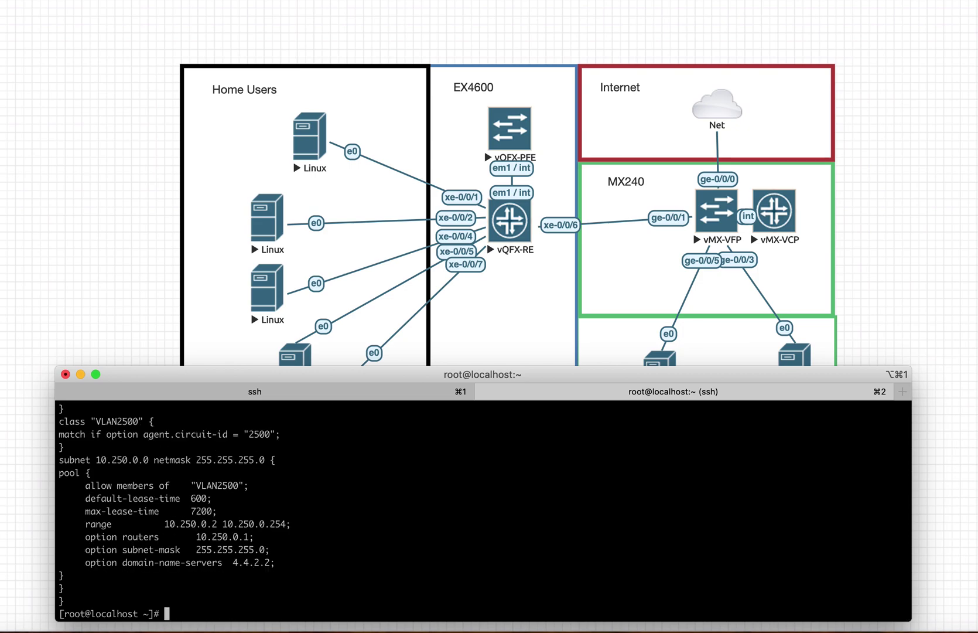
scroll(373, 513, up, 15)
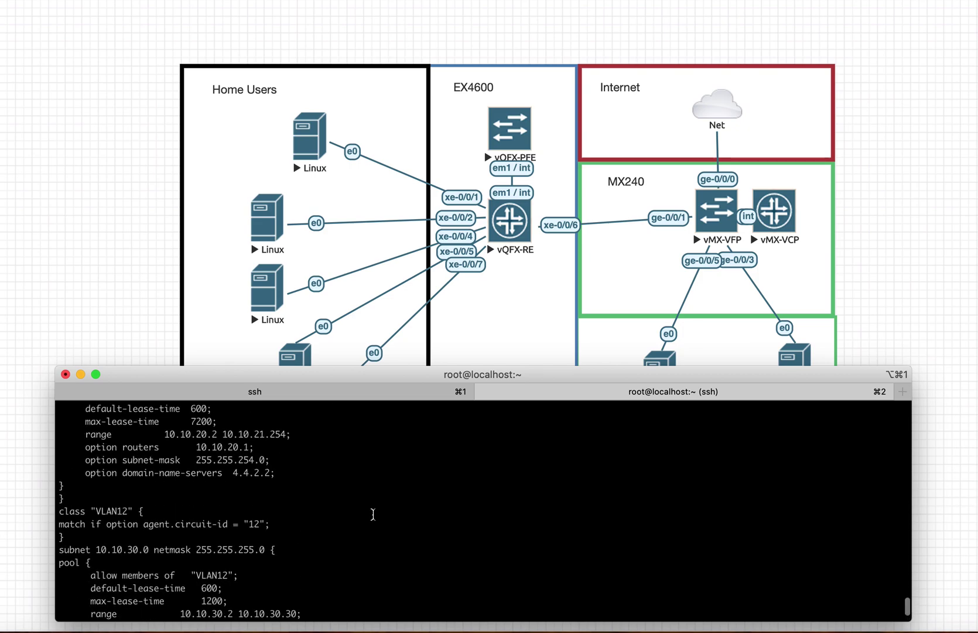
scroll(373, 514, up, 6)
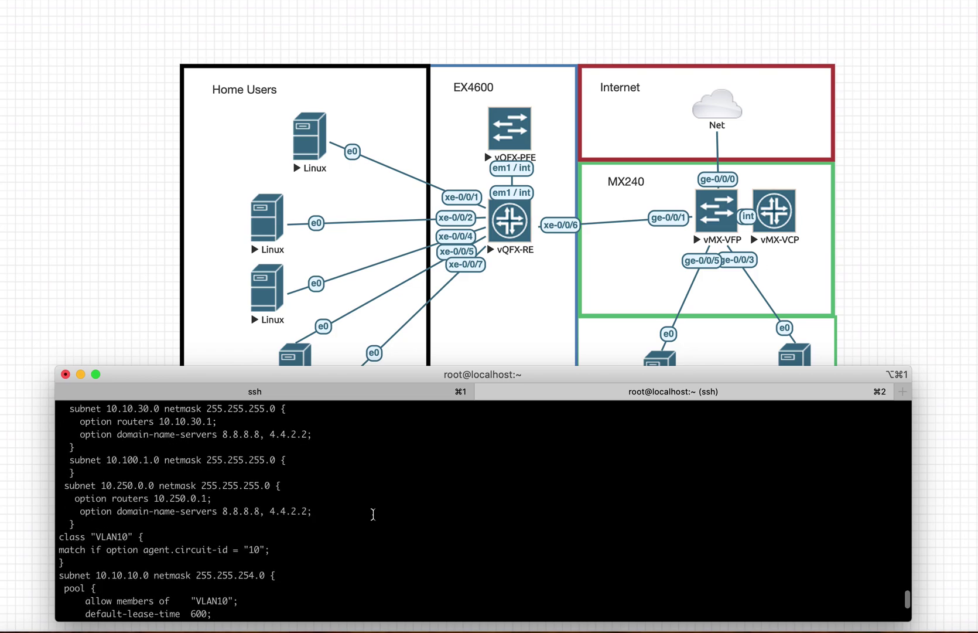
drag(67, 463, 301, 470)
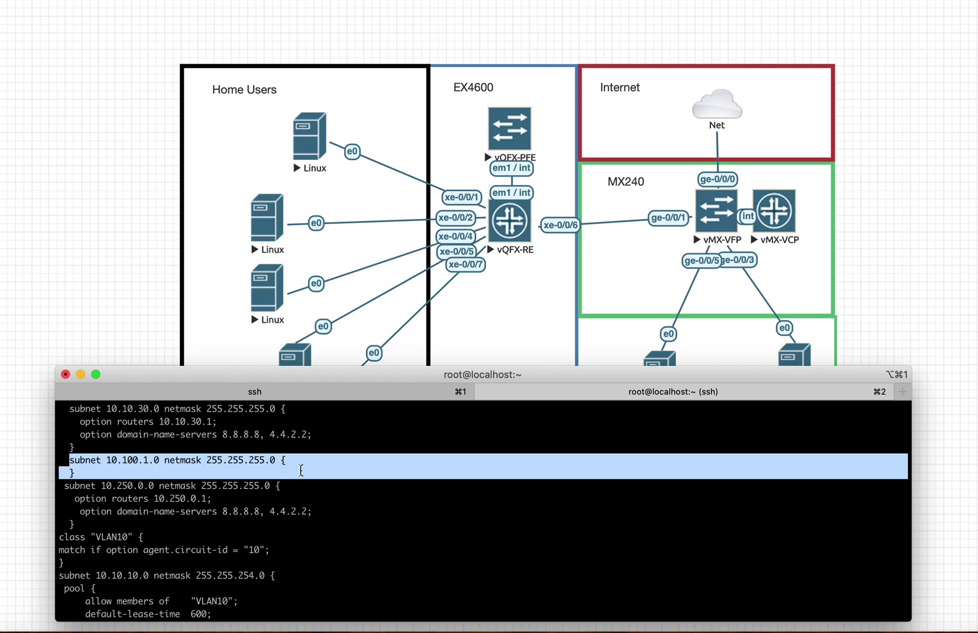
scroll(402, 473, up, 5)
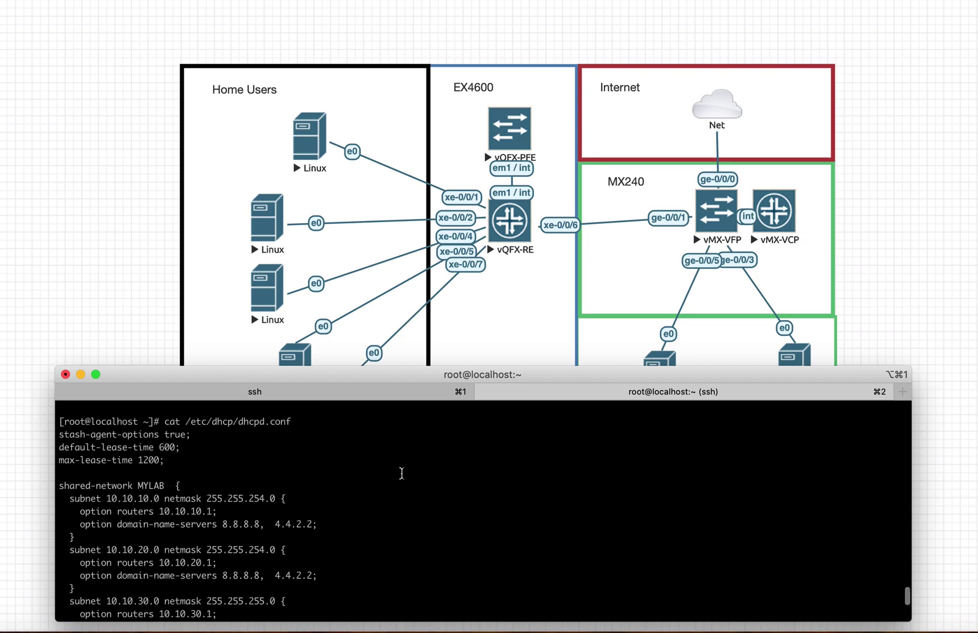
drag(59, 485, 169, 485)
scroll(258, 505, down, 4)
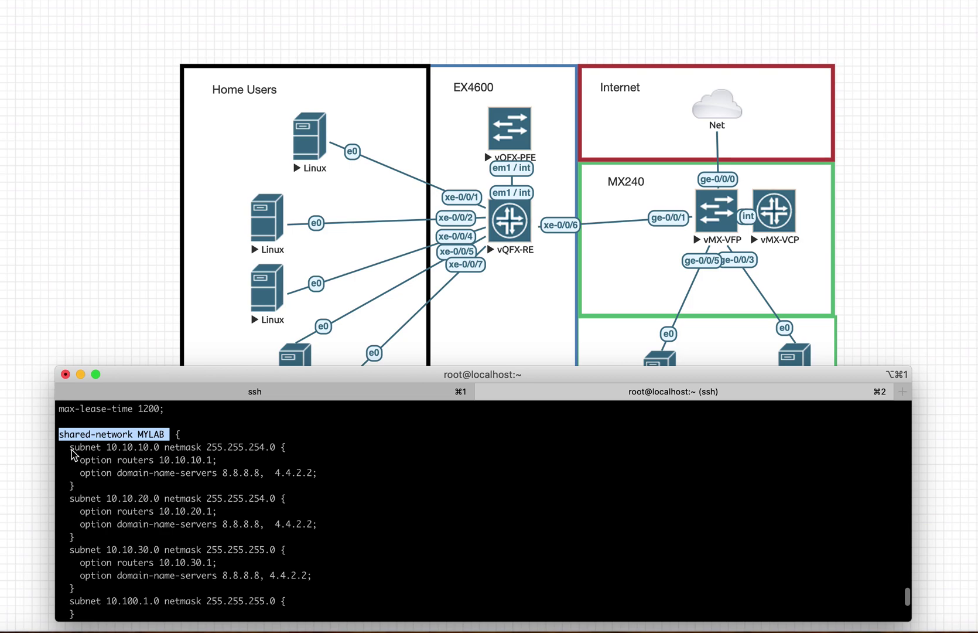
drag(73, 448, 167, 460)
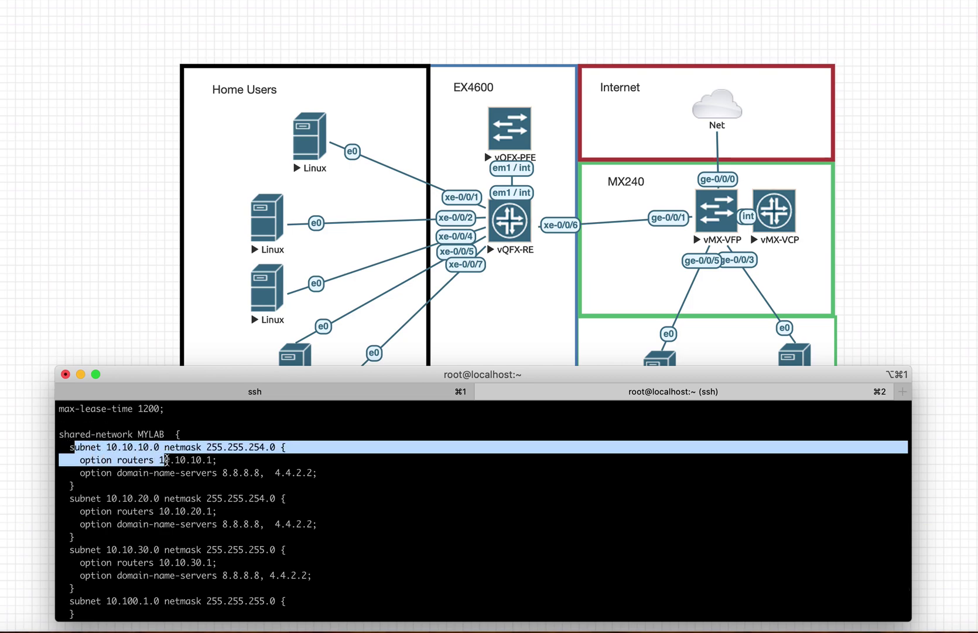
drag(98, 498, 170, 498)
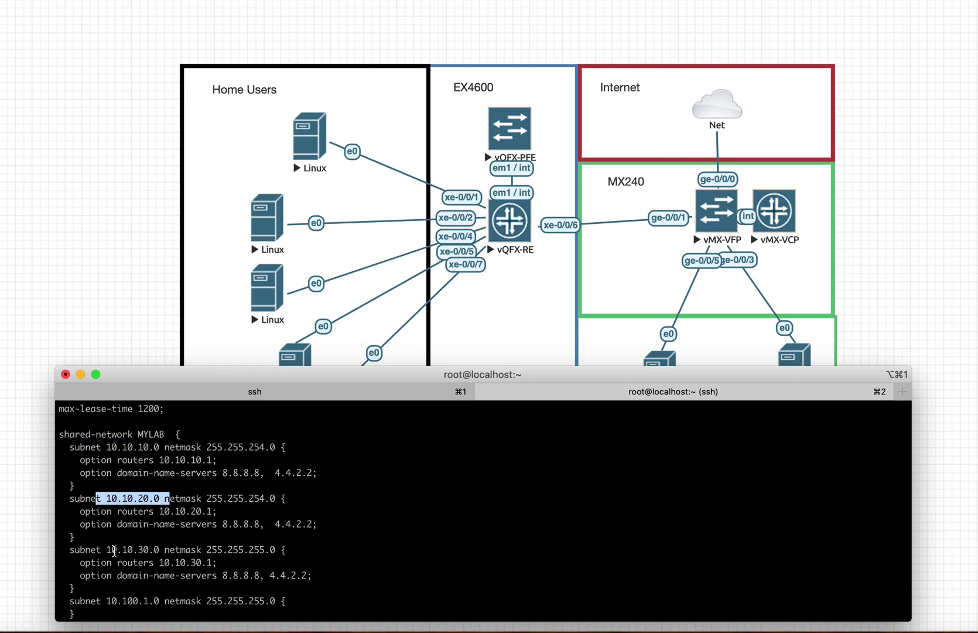
drag(114, 550, 186, 549)
scroll(186, 549, down, 2)
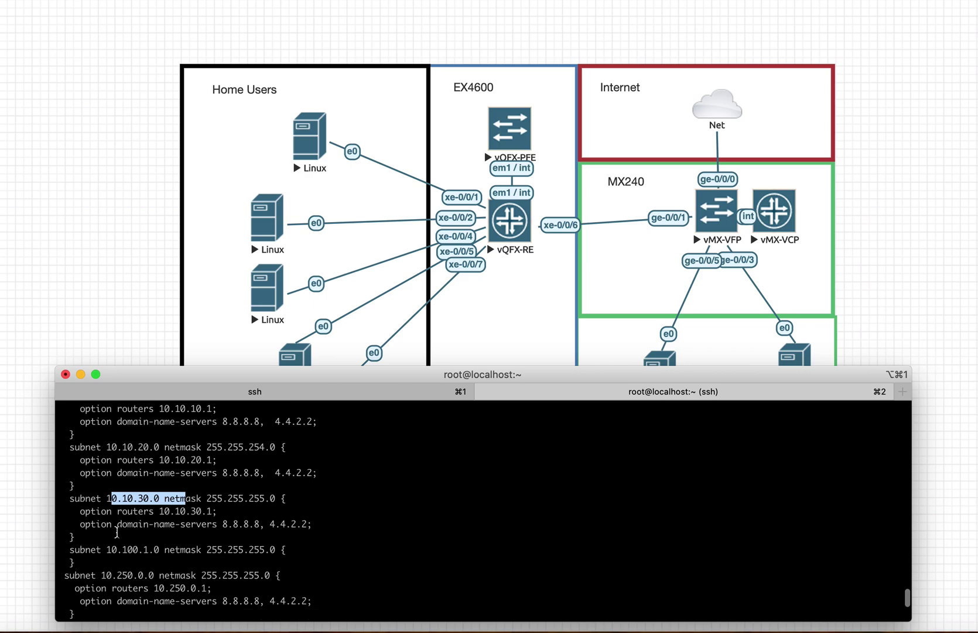
drag(106, 550, 165, 549)
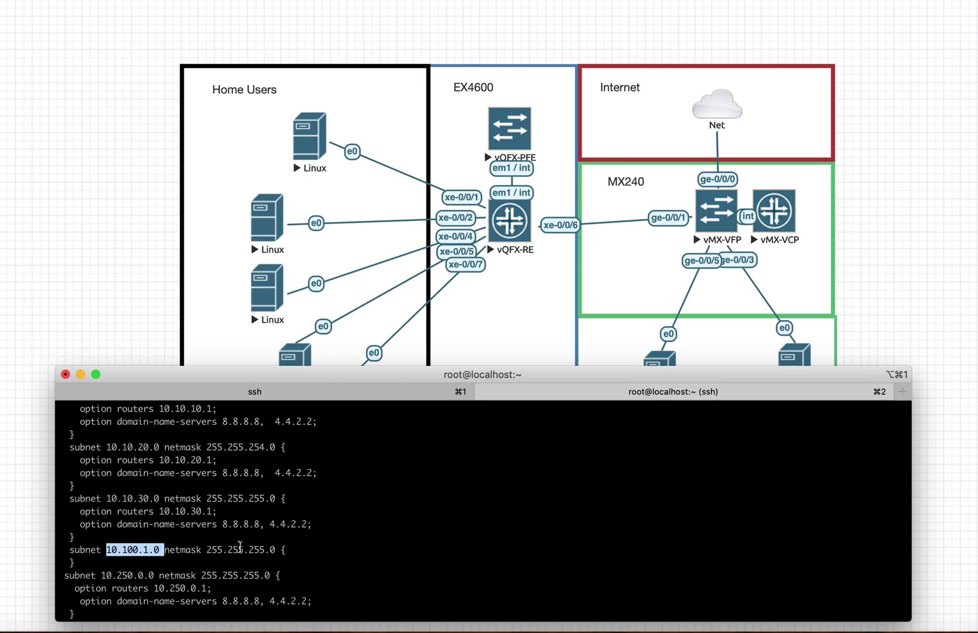
scroll(240, 546, down, 3)
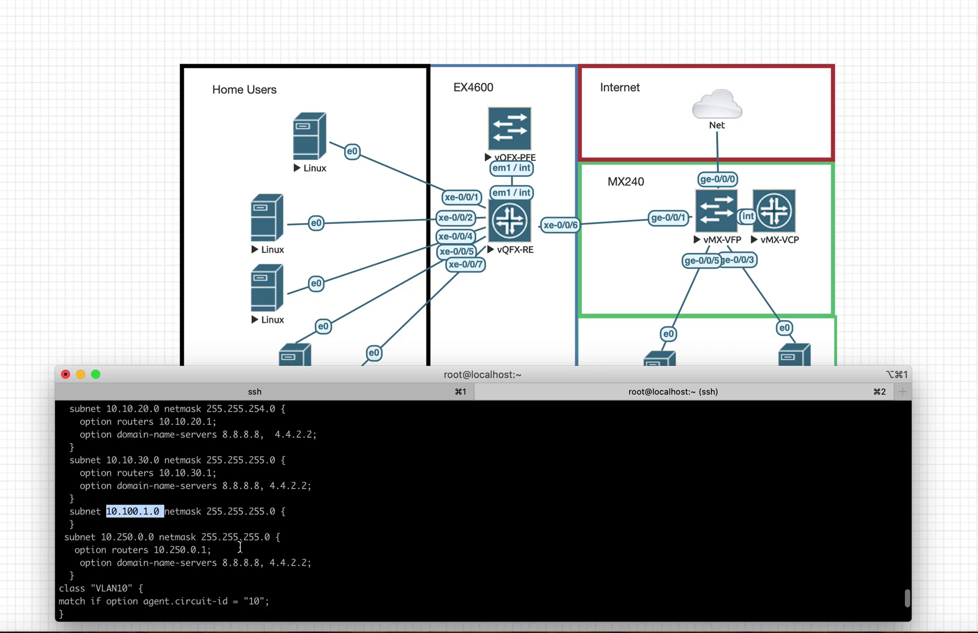
drag(101, 537, 162, 537)
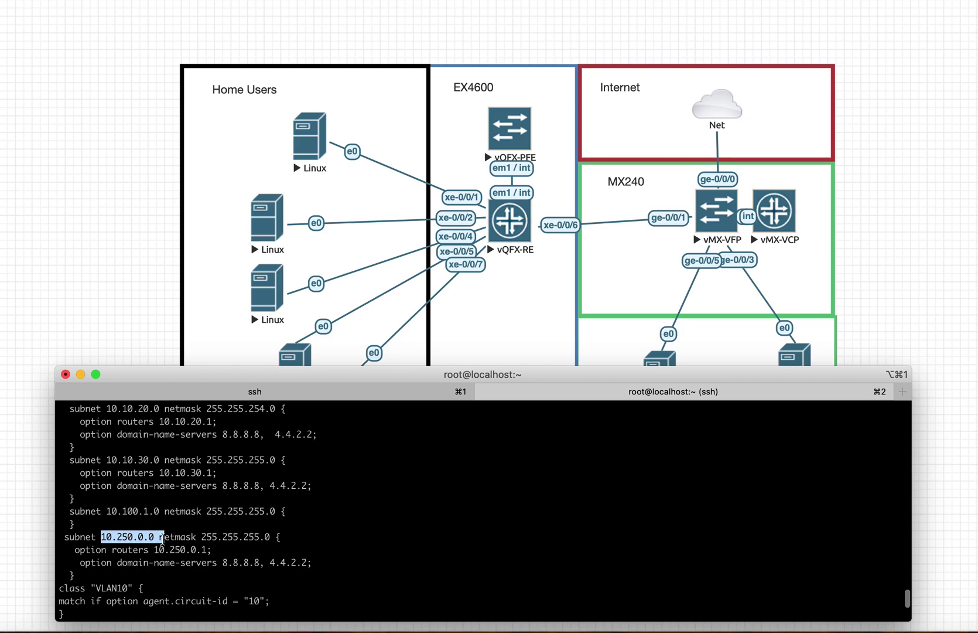
scroll(162, 538, down, 3)
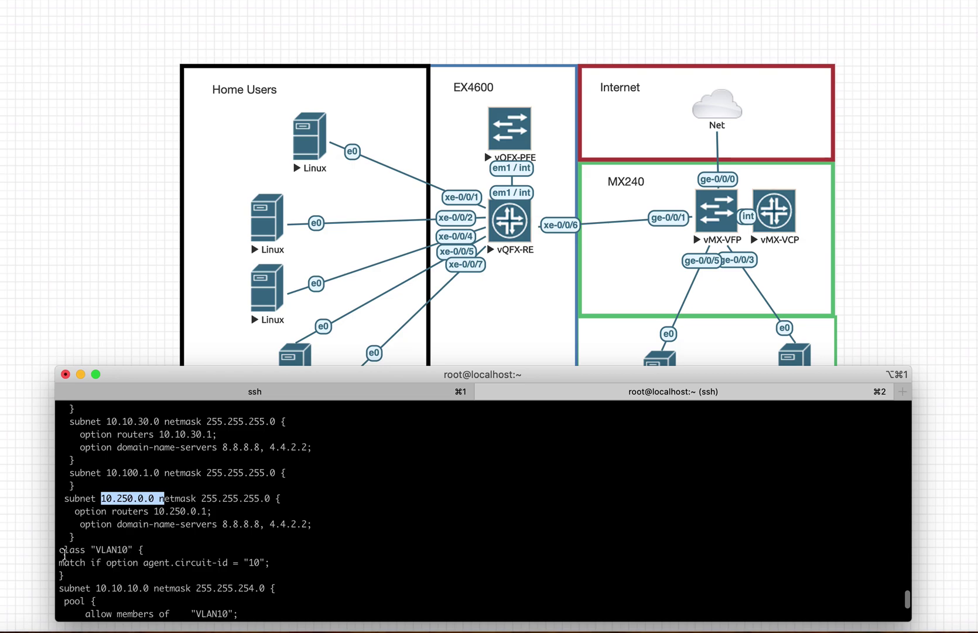
right_click(129, 556)
click(358, 530)
click(99, 547)
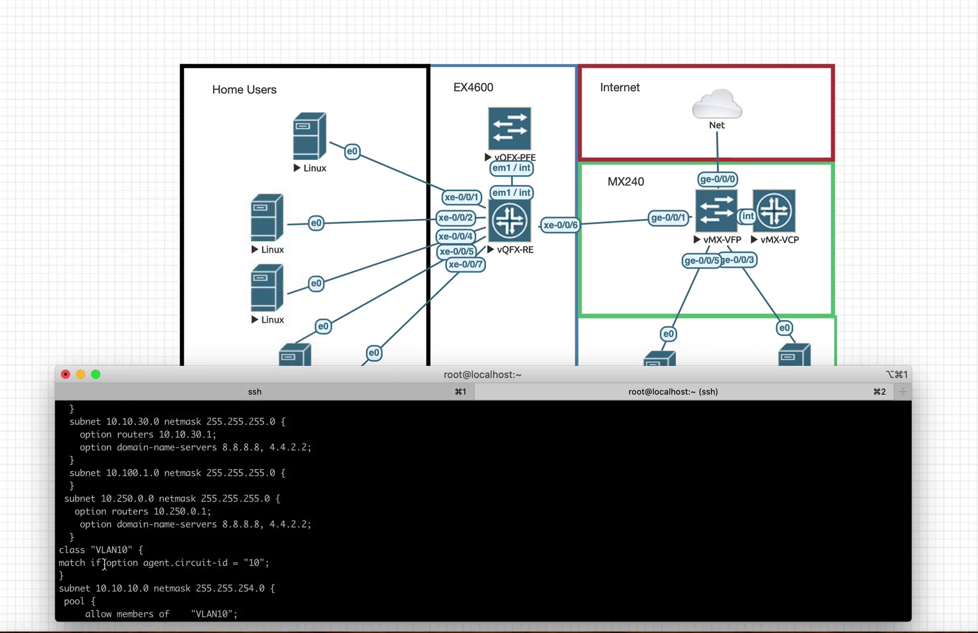
drag(121, 563, 229, 562)
click(319, 562)
double_click(251, 561)
drag(96, 588, 154, 589)
scroll(155, 588, down, 5)
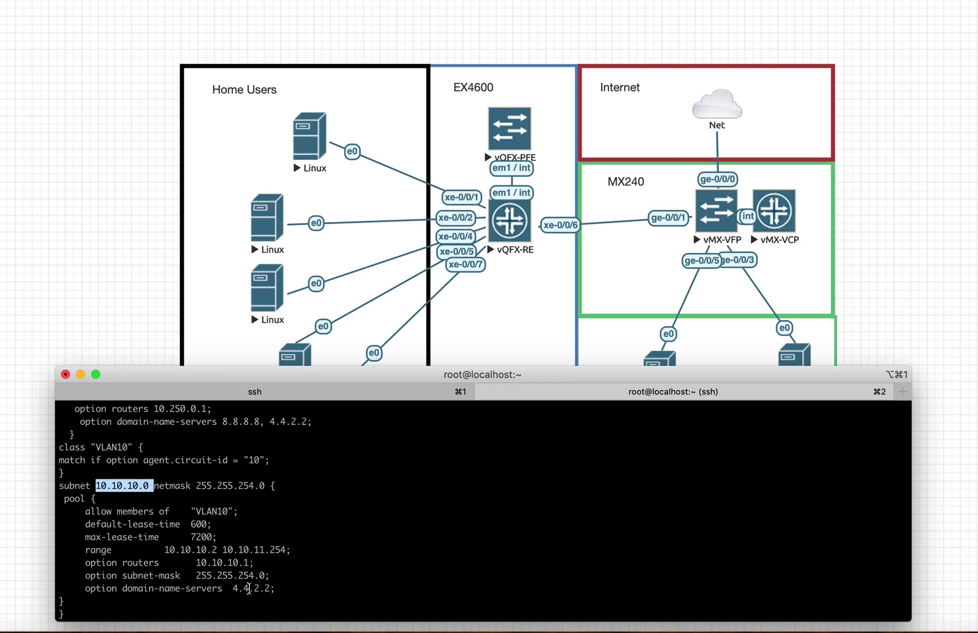
scroll(249, 587, down, 2)
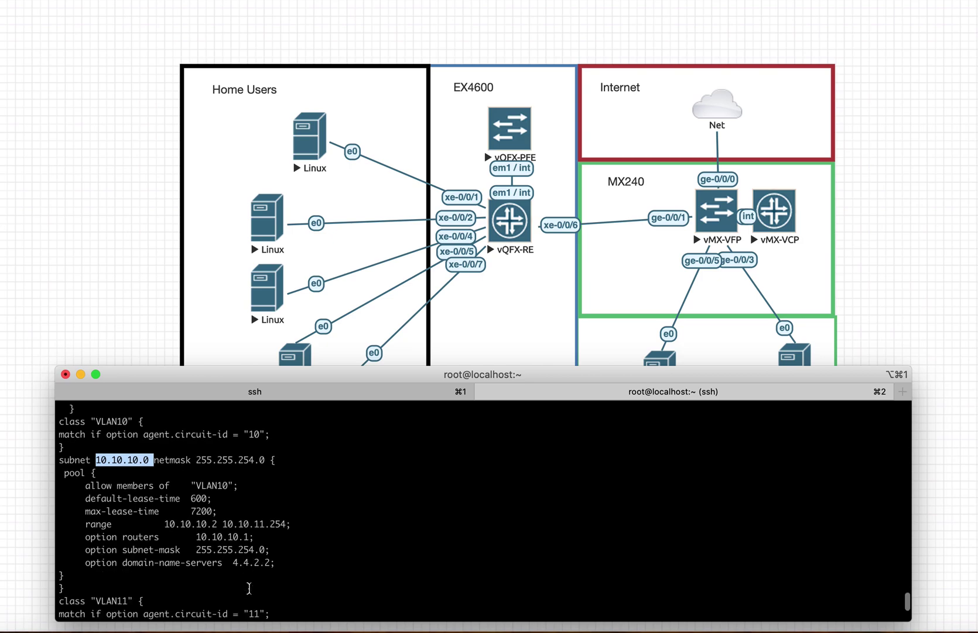
scroll(248, 587, down, 5)
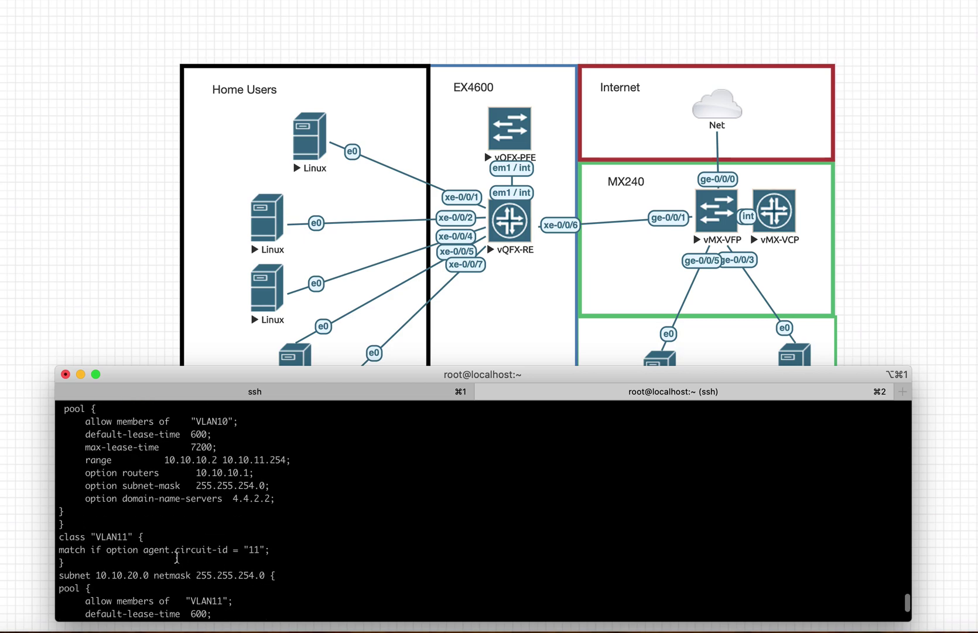
click(96, 534)
drag(97, 535, 128, 537)
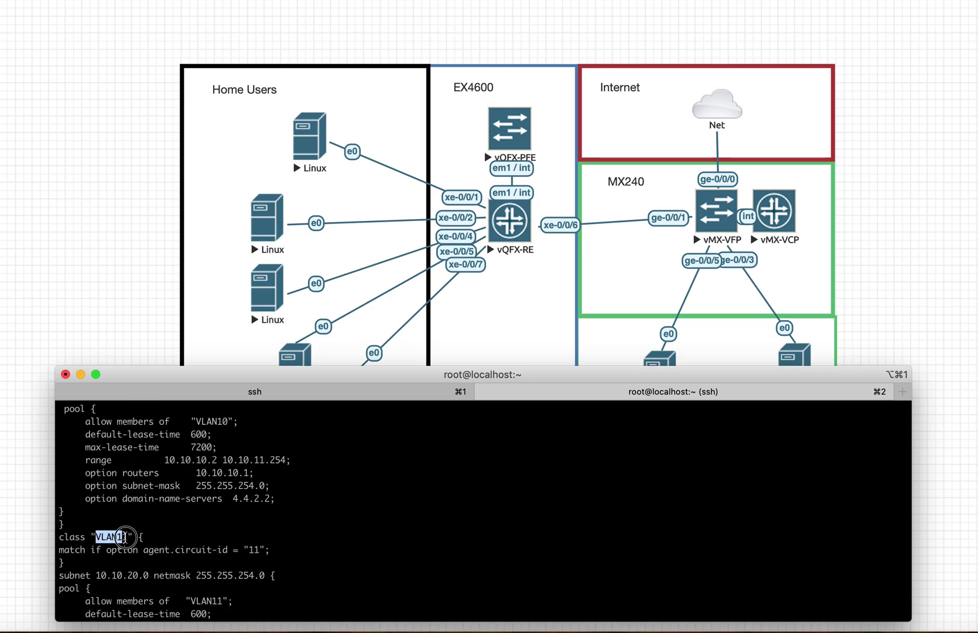
double_click(254, 550)
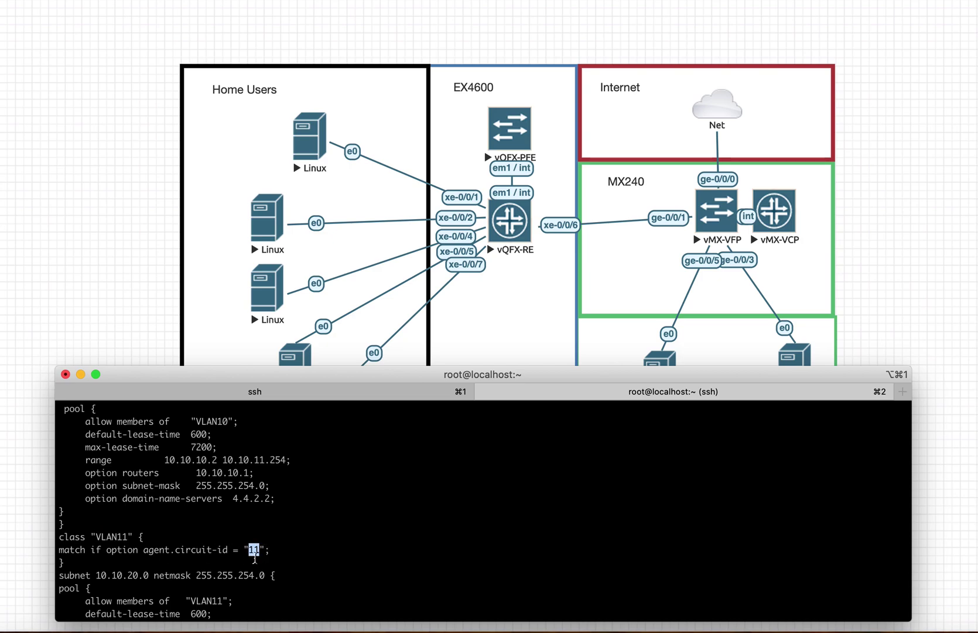
scroll(246, 556, down, 3)
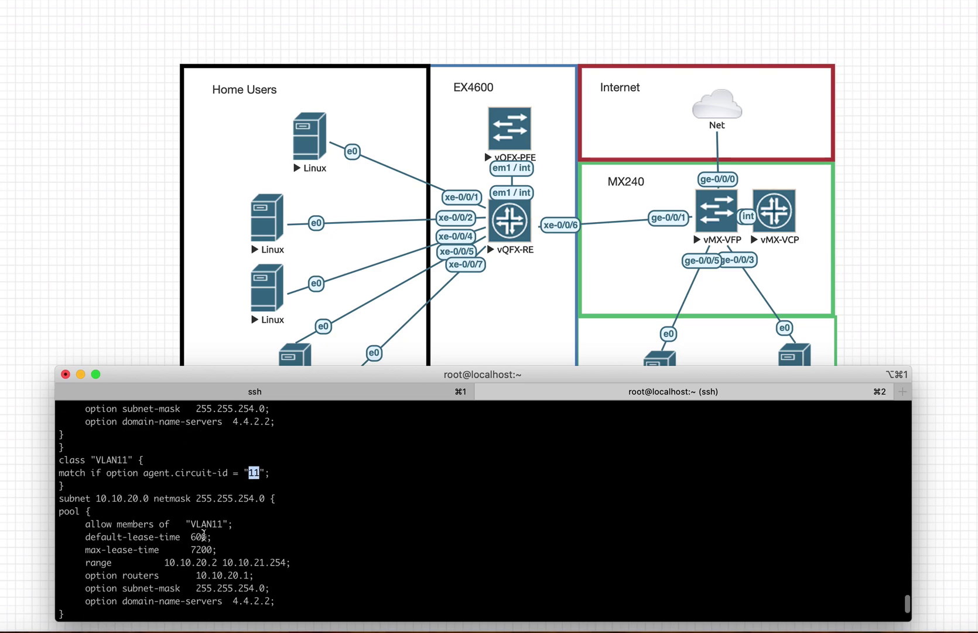
drag(95, 498, 159, 498)
scroll(203, 526, down, 1)
scroll(204, 525, down, 5)
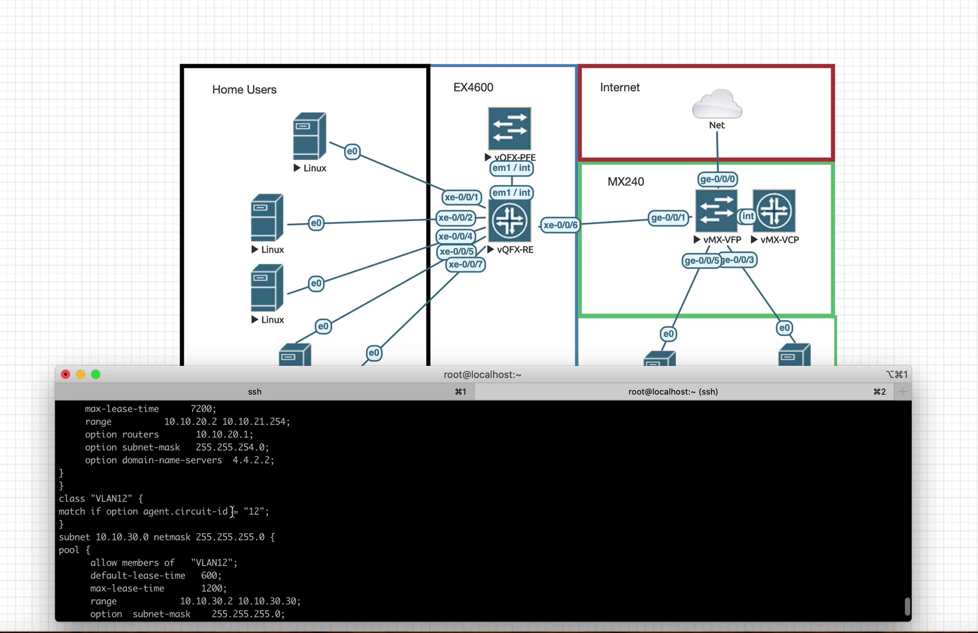
double_click(250, 511)
click(98, 536)
drag(98, 536, 151, 536)
scroll(157, 536, down, 5)
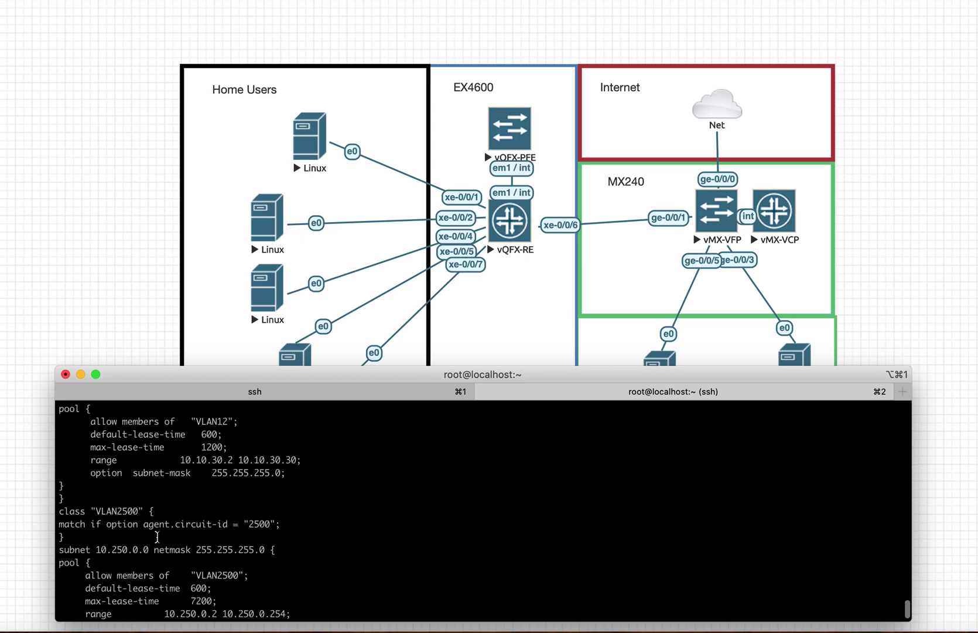
click(117, 510)
click(328, 522)
drag(251, 525, 260, 526)
drag(97, 550, 162, 557)
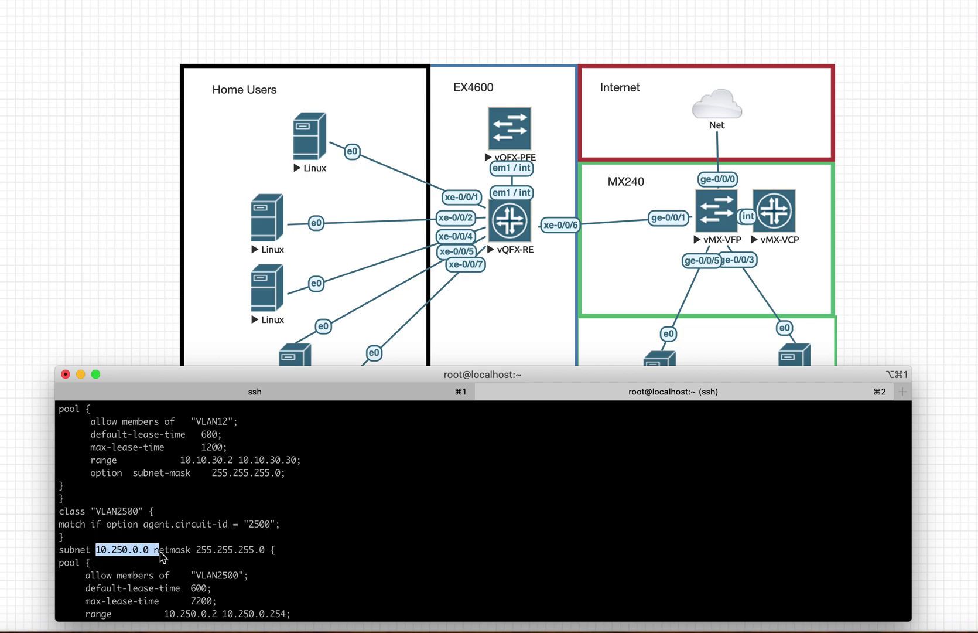
scroll(161, 554, down, 4)
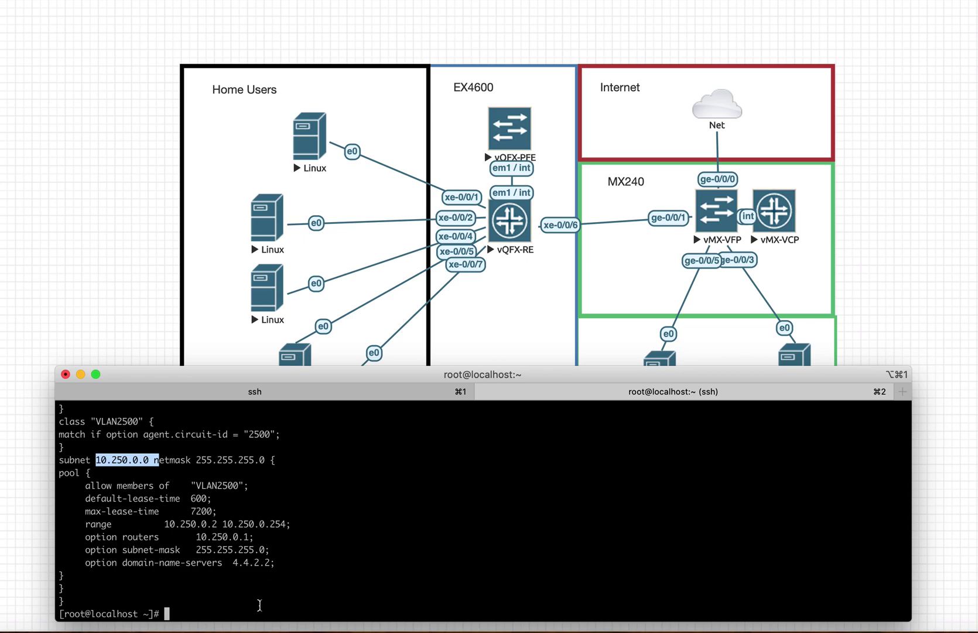
click(243, 595)
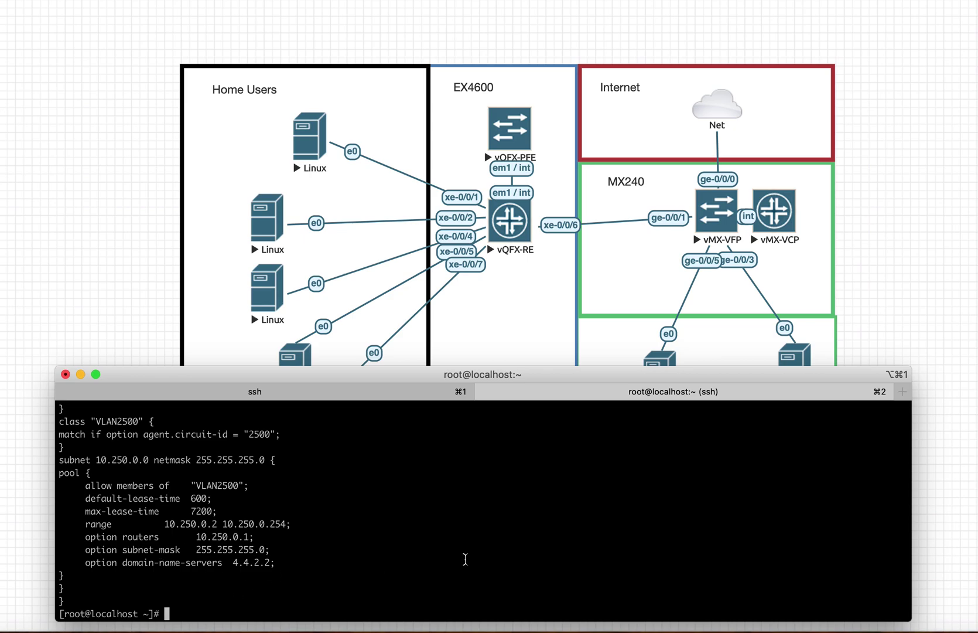
Switch to the MRCMX-1 router session and run 'show subscribers'.
click(370, 395)
key(Return)
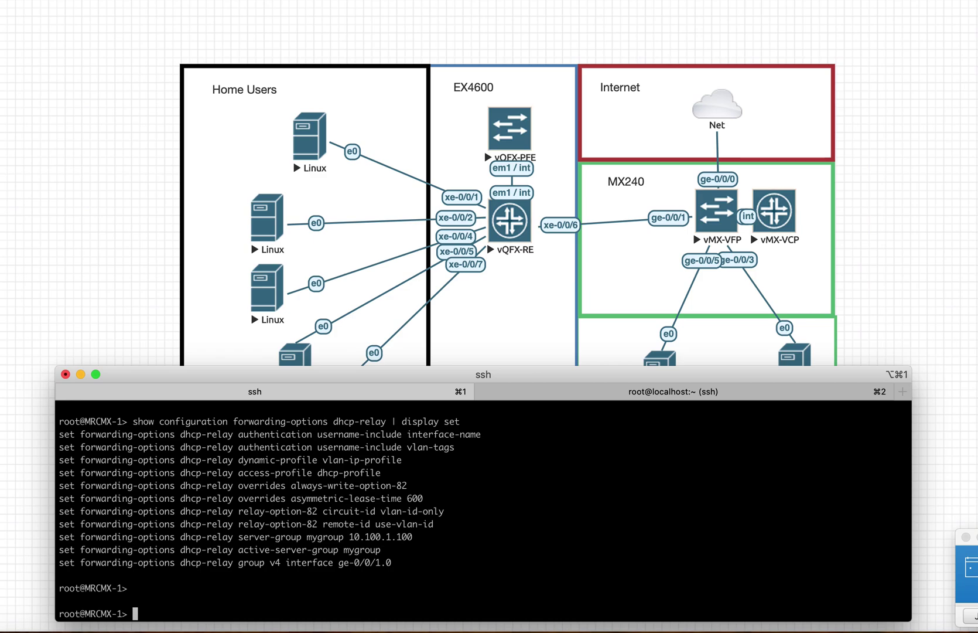
text(show subscribers)
key(Return)
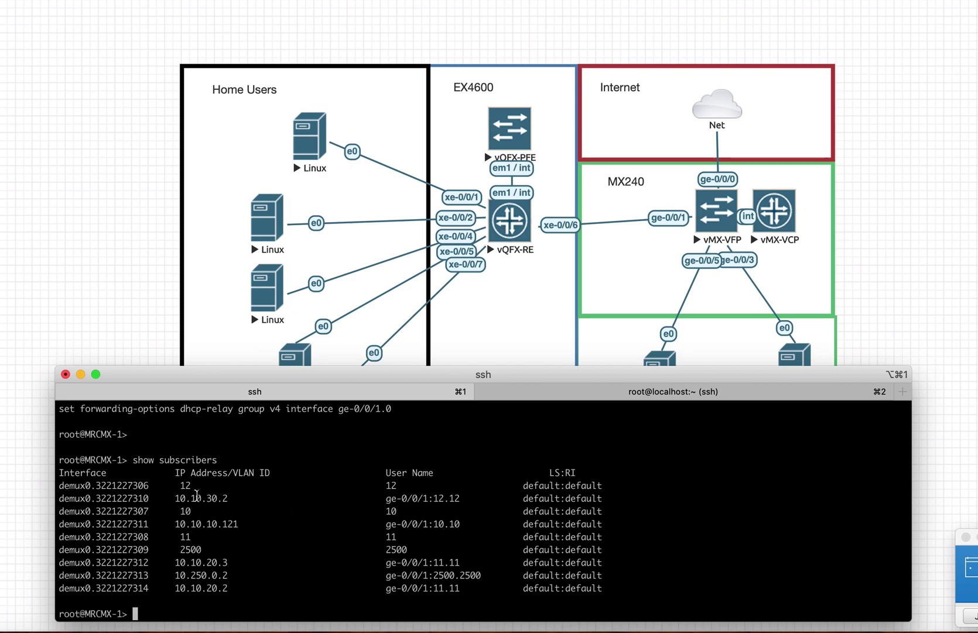
drag(63, 487, 150, 487)
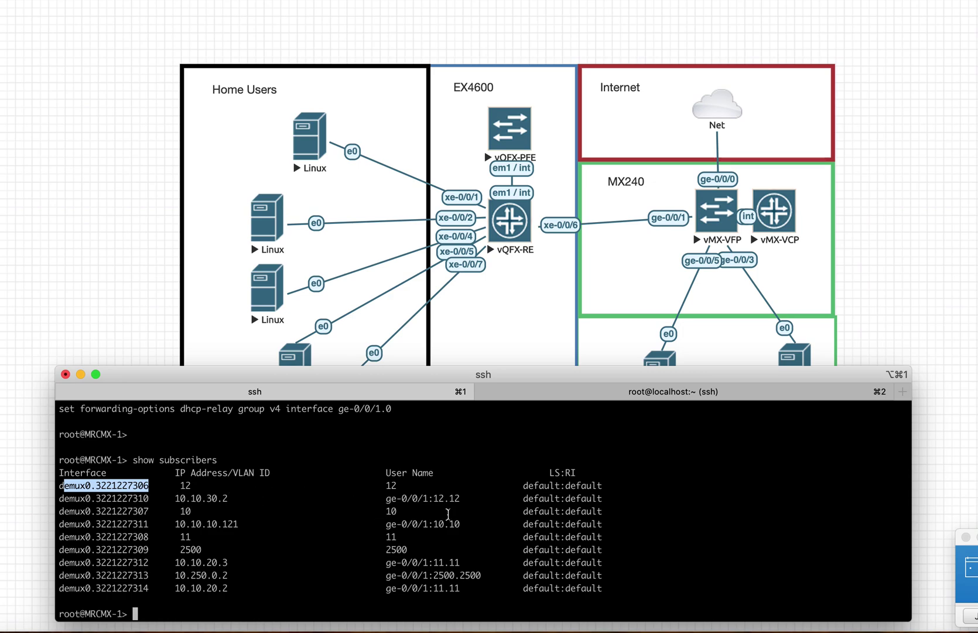
mouse_move(466, 498)
mouse_down()
mouse_move(383, 500)
mouse_move(480, 498)
mouse_move(470, 498)
mouse_up()
click(486, 504)
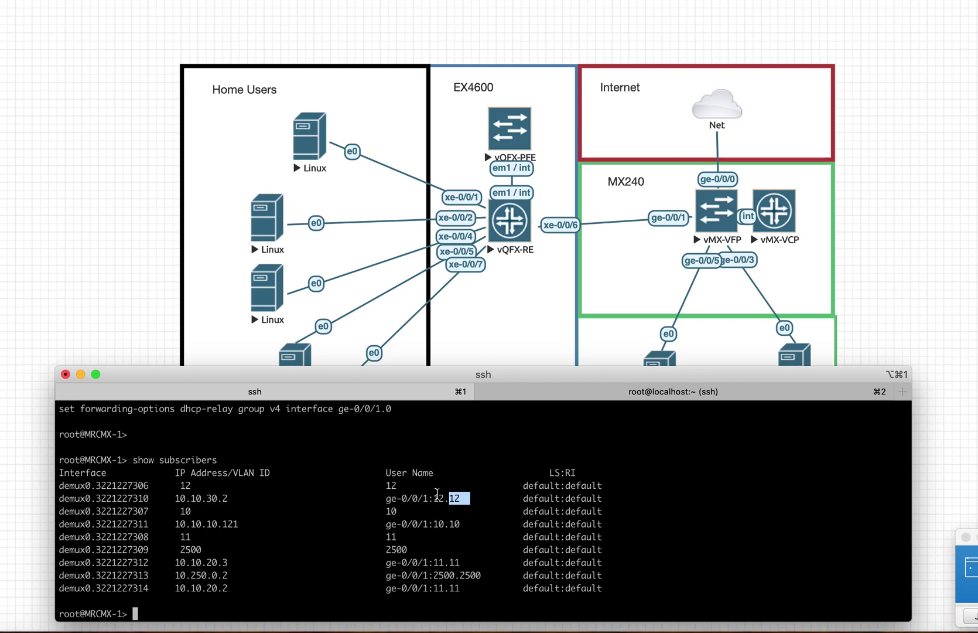
drag(434, 497, 454, 575)
click(494, 552)
drag(386, 498, 619, 582)
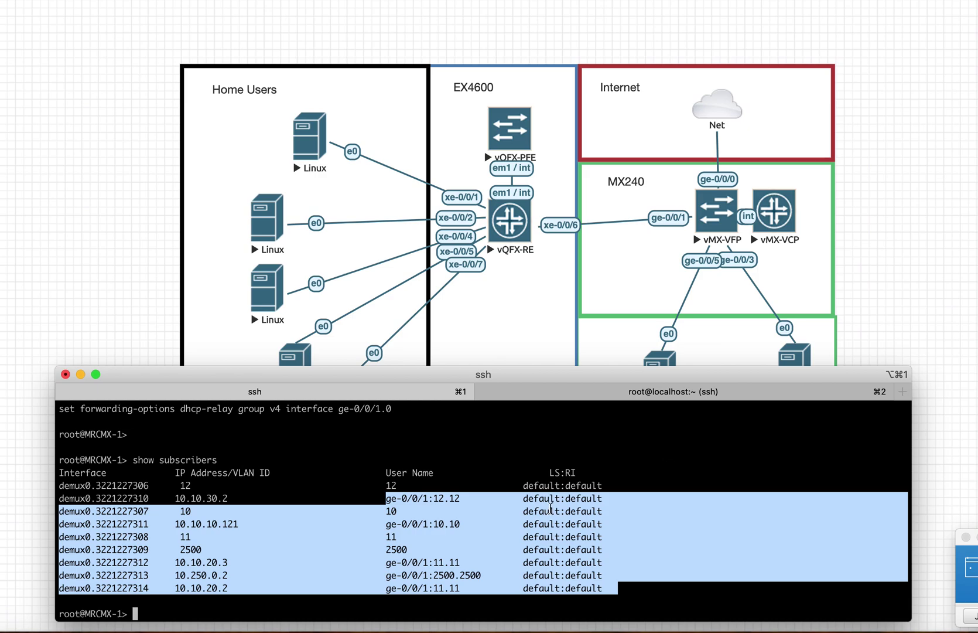
click(503, 524)
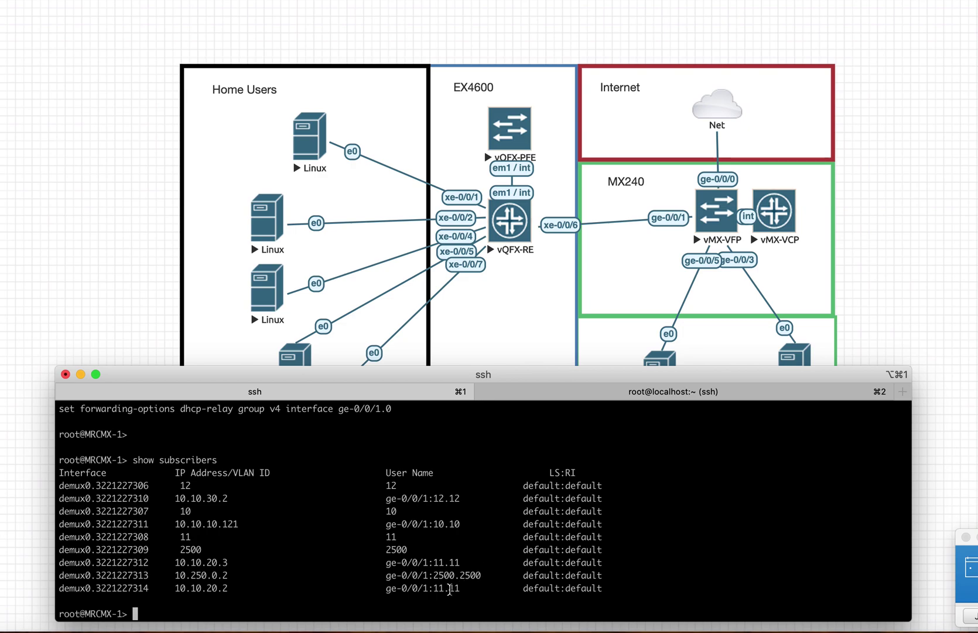
drag(464, 588, 449, 588)
drag(179, 588, 234, 589)
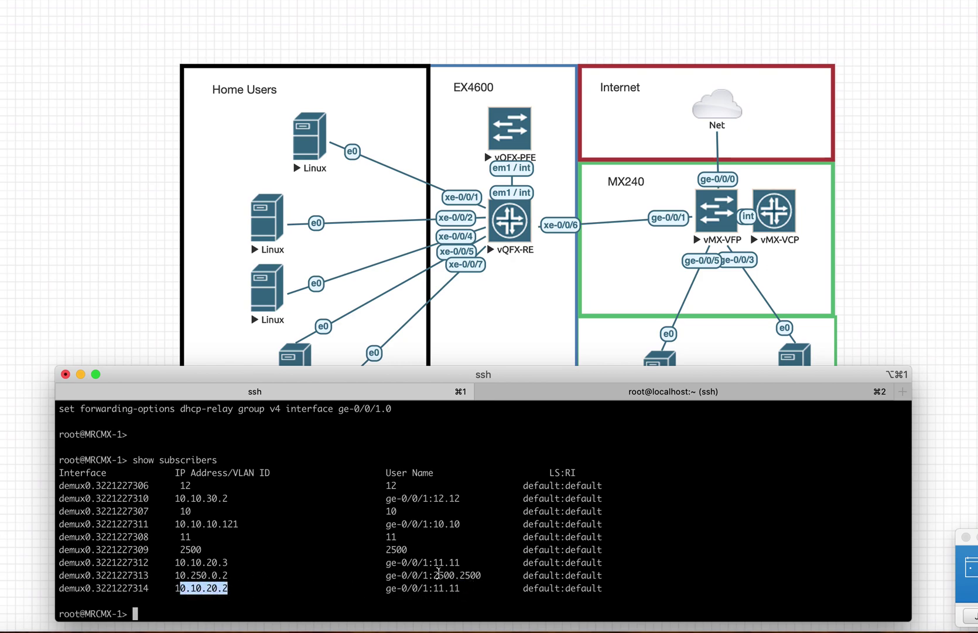
drag(435, 573, 461, 575)
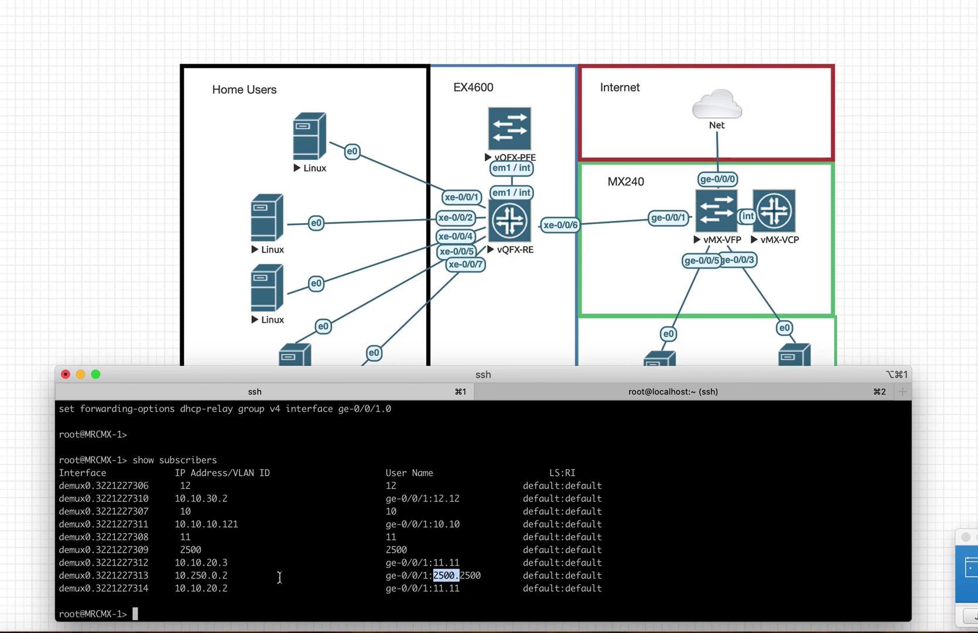
click(177, 575)
drag(178, 574, 233, 576)
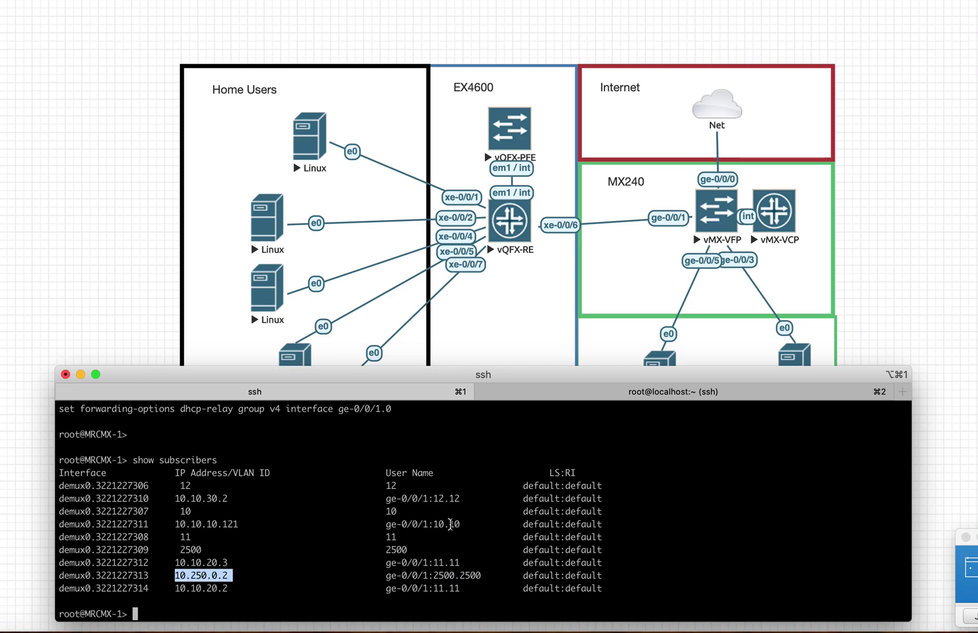
drag(449, 523, 472, 523)
drag(180, 523, 230, 526)
double_click(454, 498)
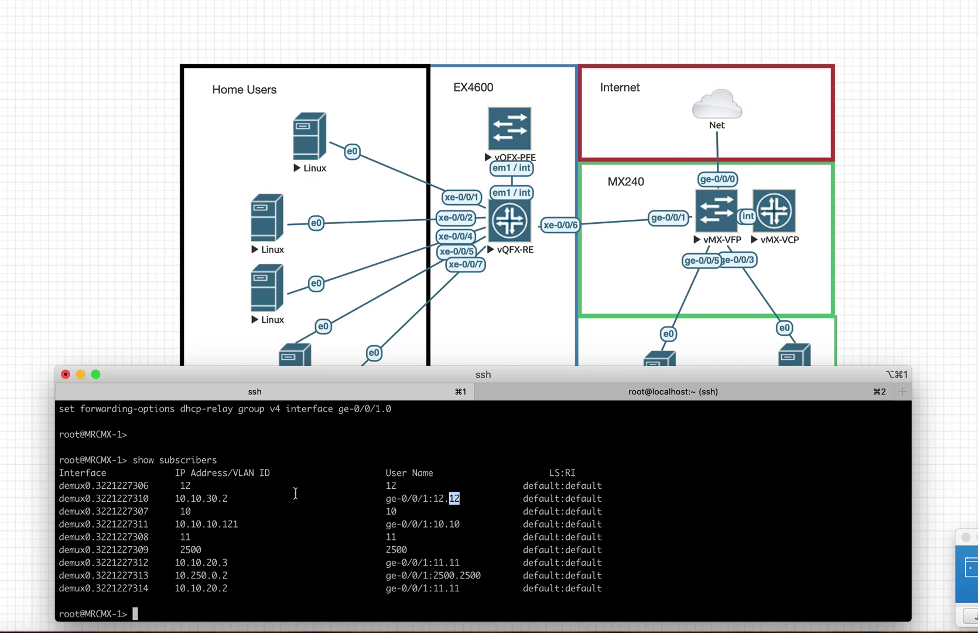
drag(176, 499, 240, 502)
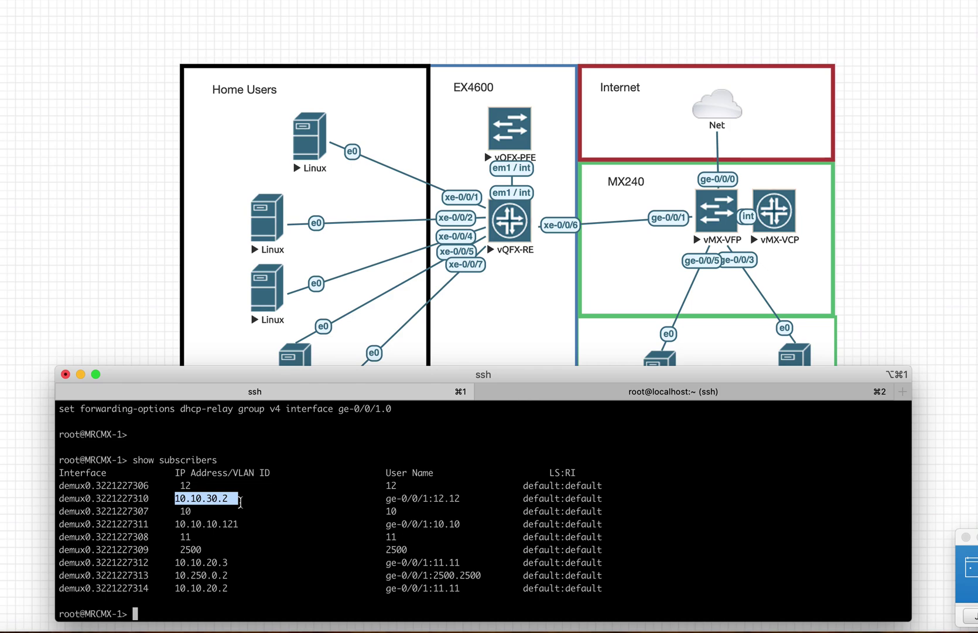
click(673, 486)
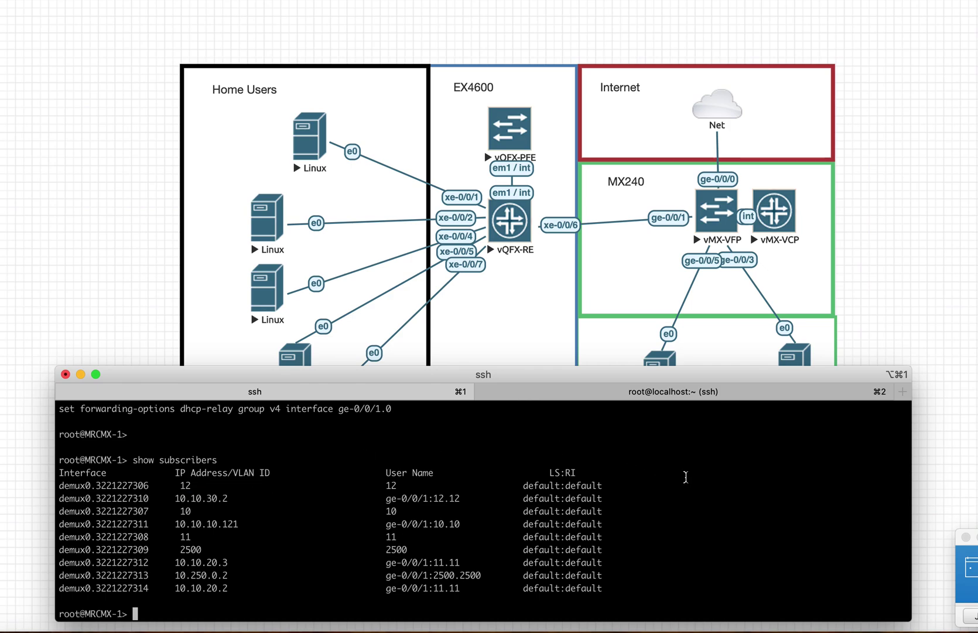
In a new session, ssh as root to 192.168.12.250, with the password repeatedly rejected.
click(904, 393)
key(Return)
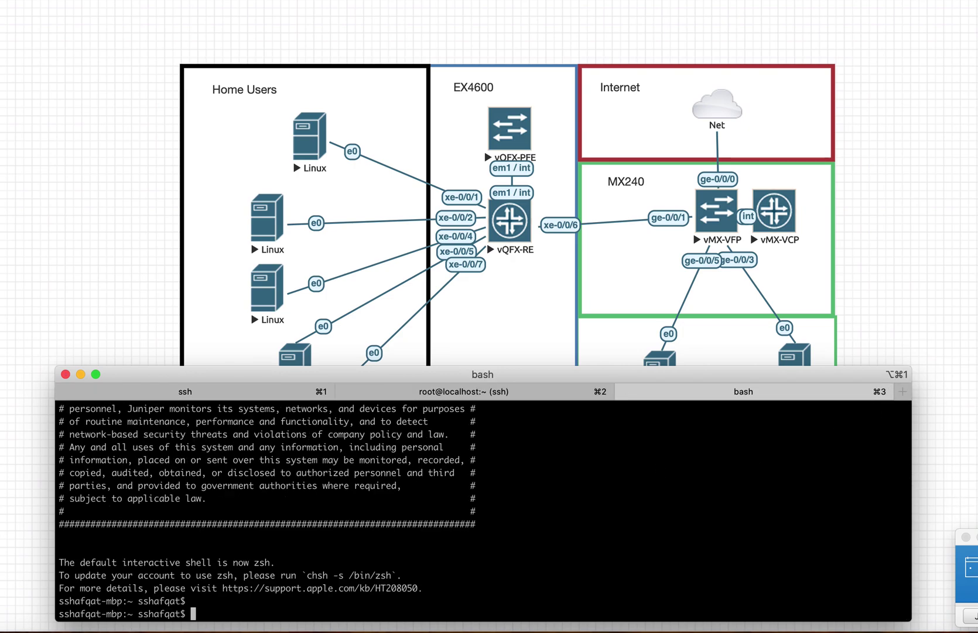
text(ssh root@192.168.12.250)
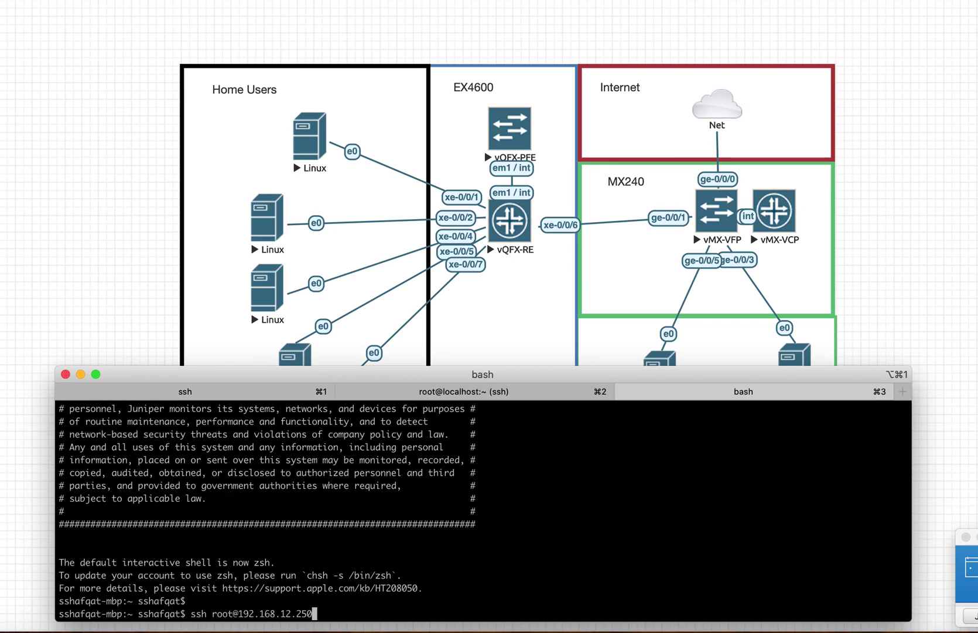
key(Return)
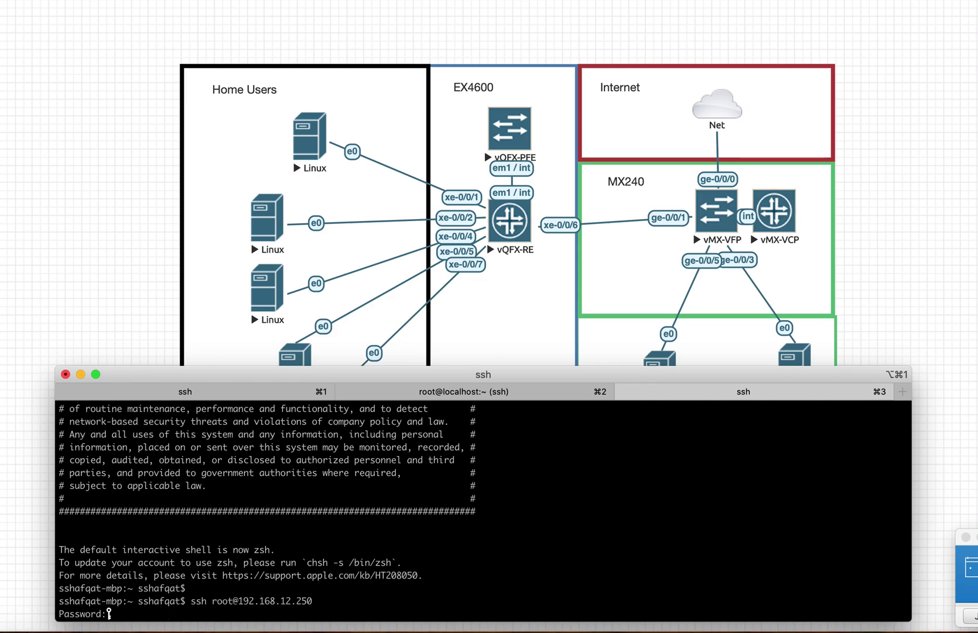
key(Return)
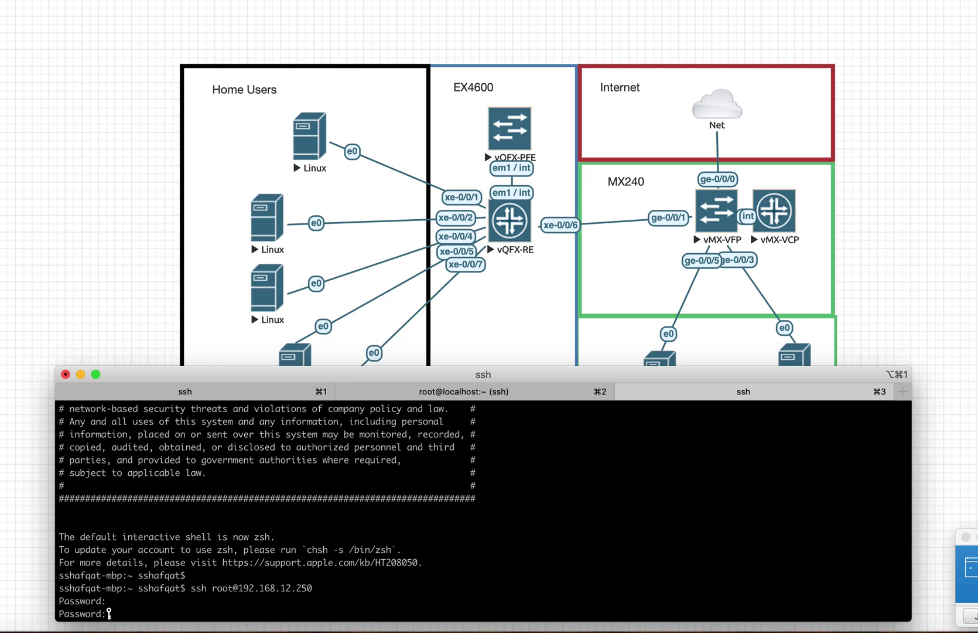
key(Return)
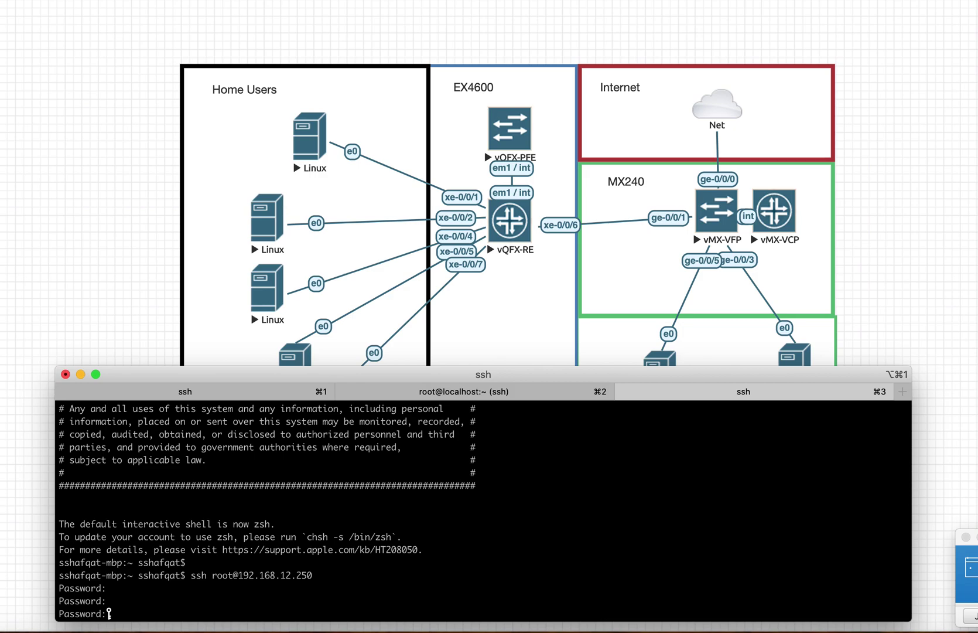
key(Return)
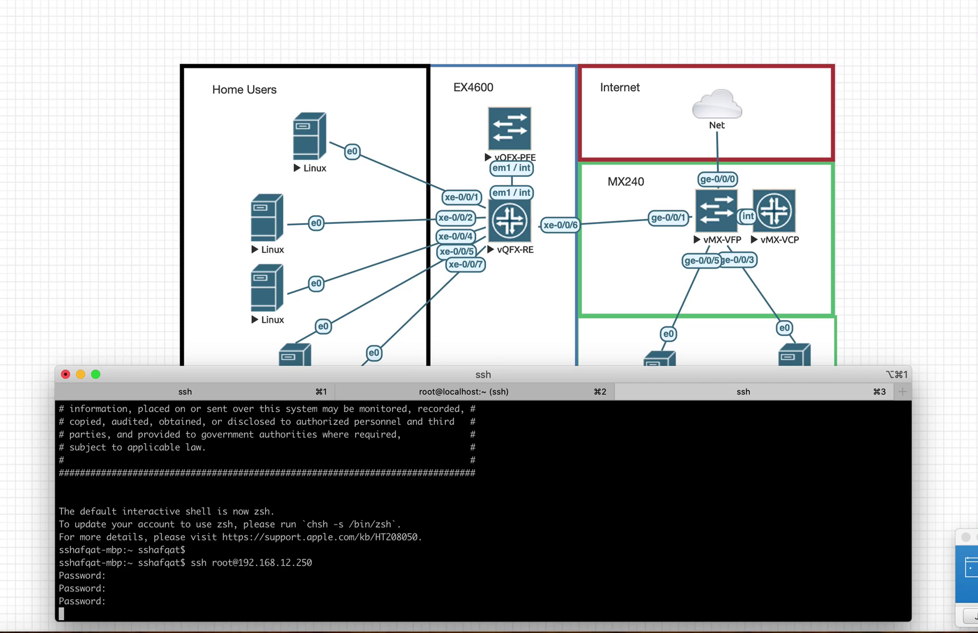
key(ctrl+c)
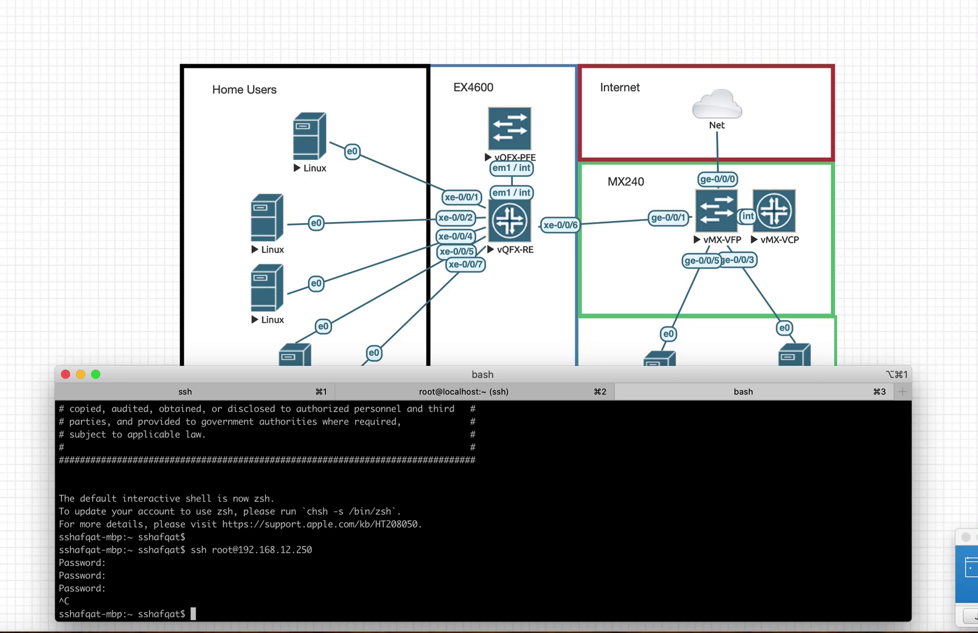
key(Up)
key(Return)
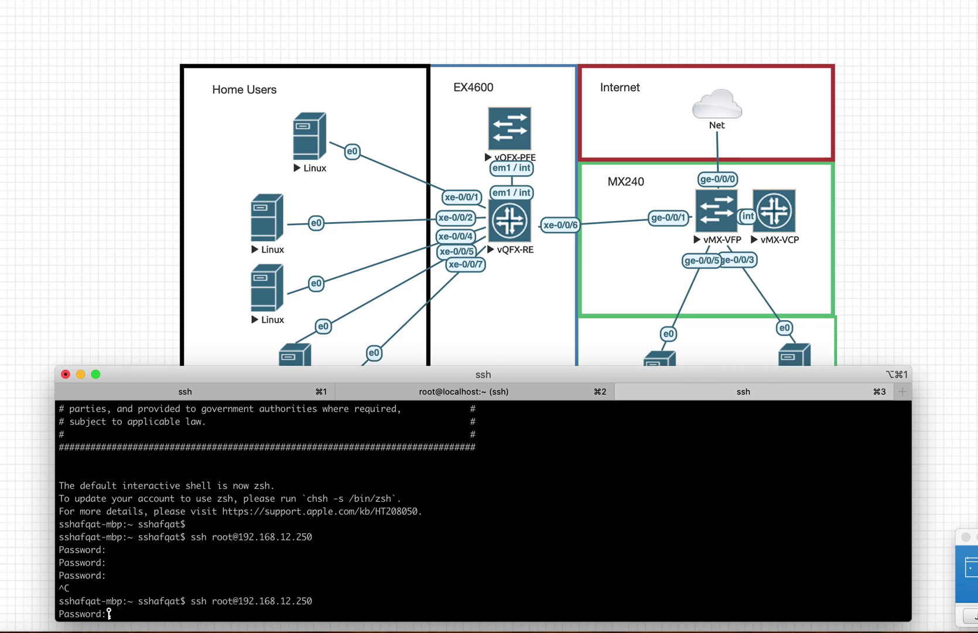
key(Return)
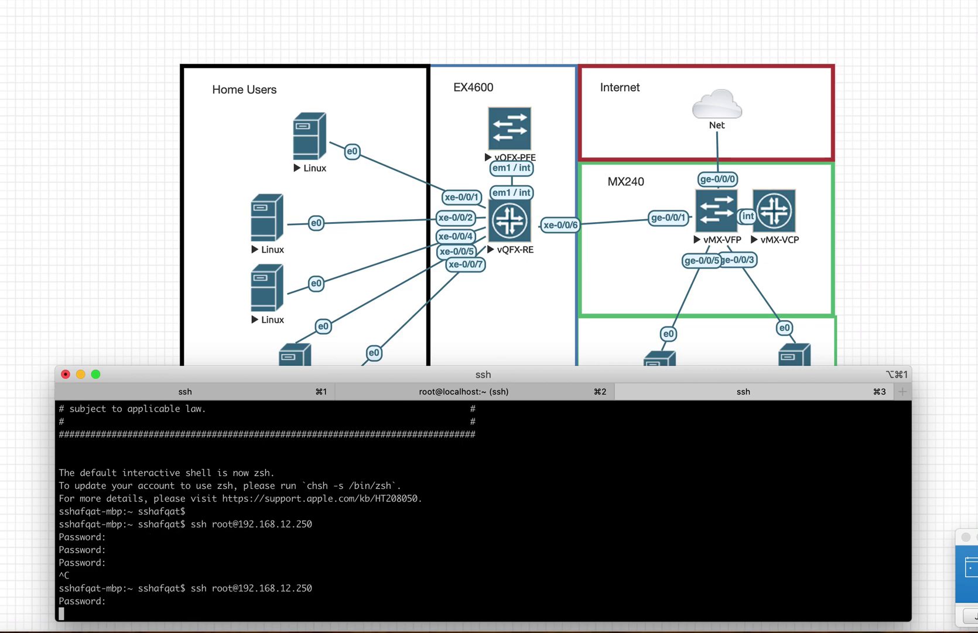
Enter the Junos CLI and run 'show interfaces terse | match inet'.
key(Return)
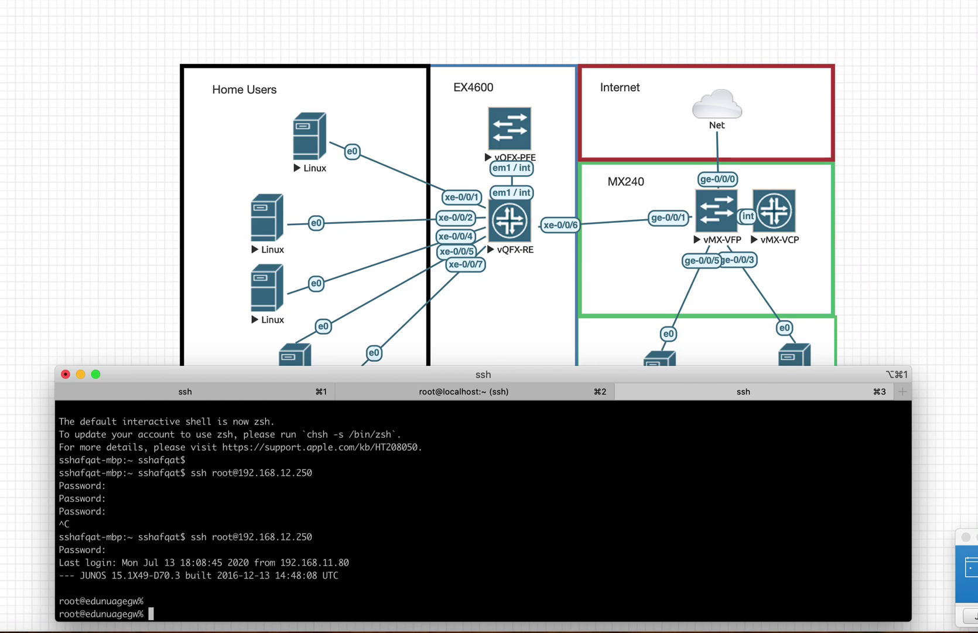
text(cli)
key(Return)
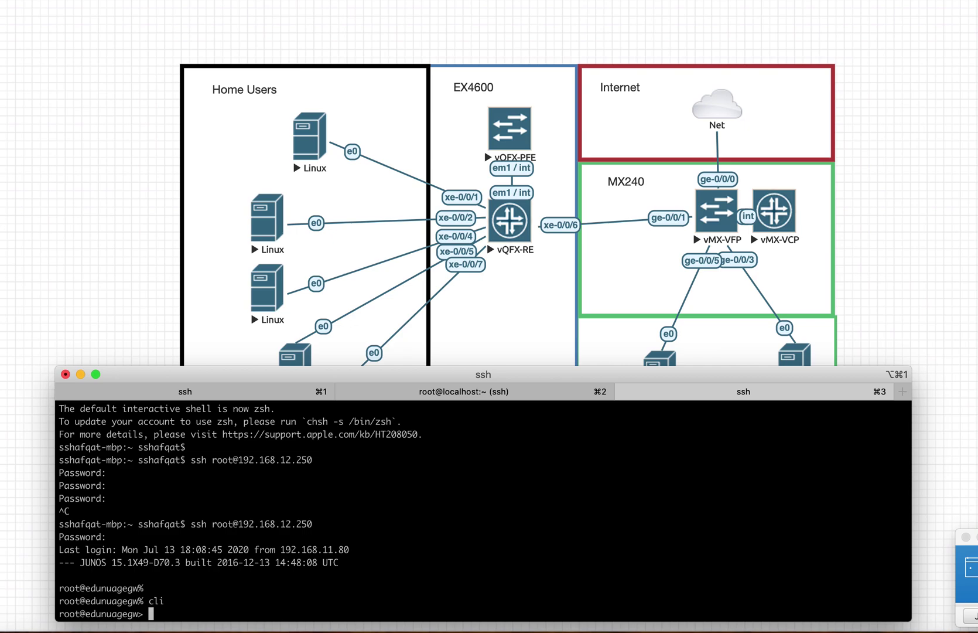
text(show interfaces terse | match inet)
key(Return)
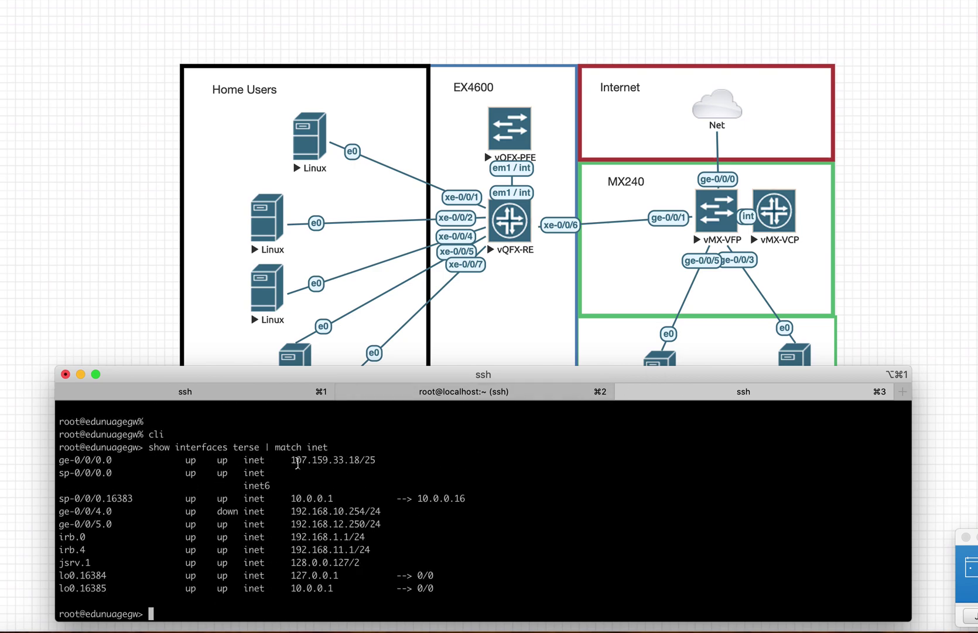
Highlight the public address 107.159.33.18/25 and the internal addresses from ge-0/0/4.0 to jsrv.1.
drag(293, 459, 396, 456)
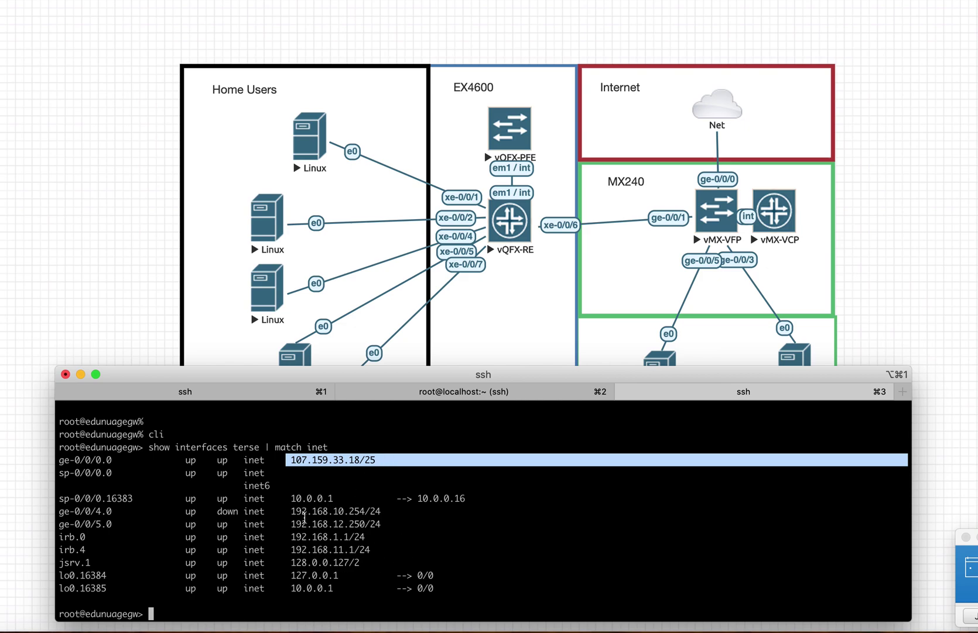
drag(291, 511, 385, 555)
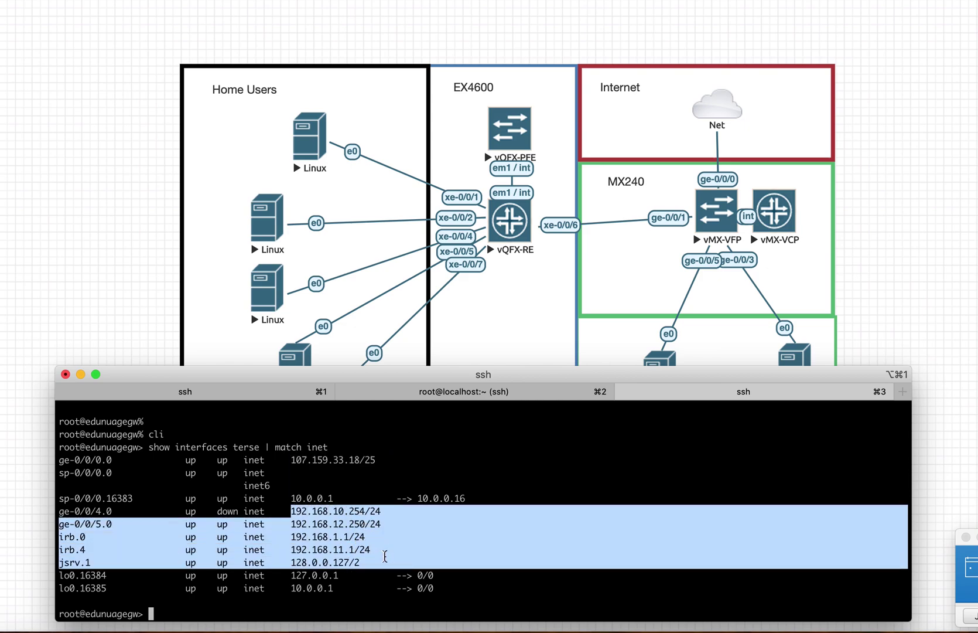
click(346, 604)
text(show )
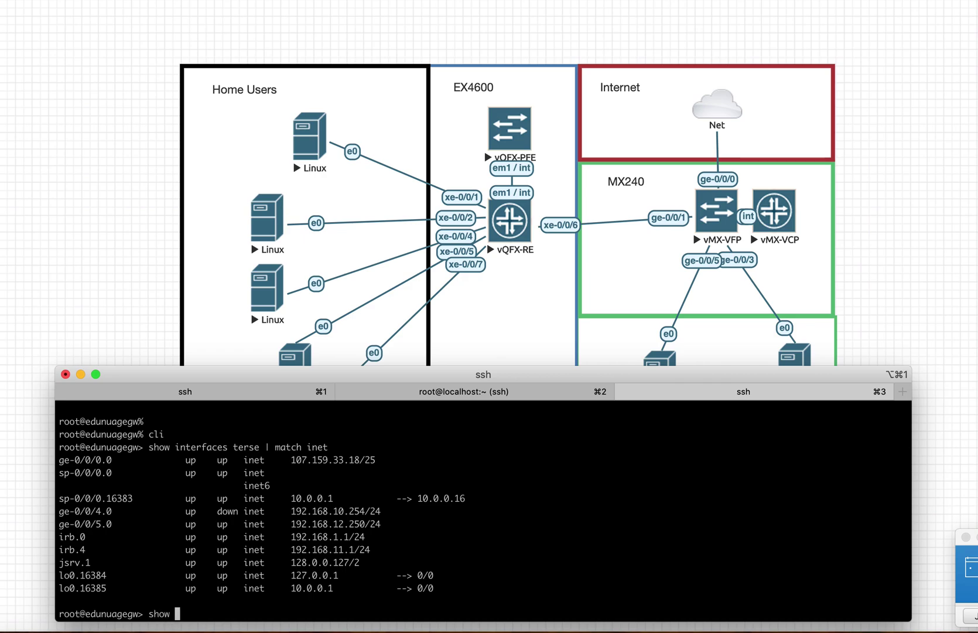
text(route)
Show the inet.0 routes, highlighting the default, 10.0.0.0/8 and 10.100.0.0/16 routes, then hide iTerm2.
key(Return)
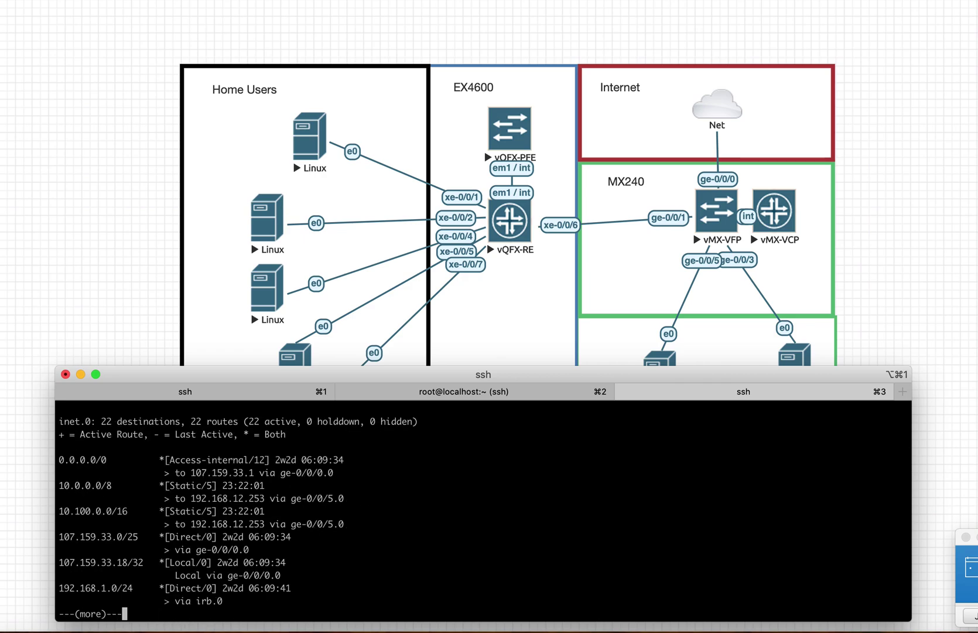
drag(159, 459, 379, 472)
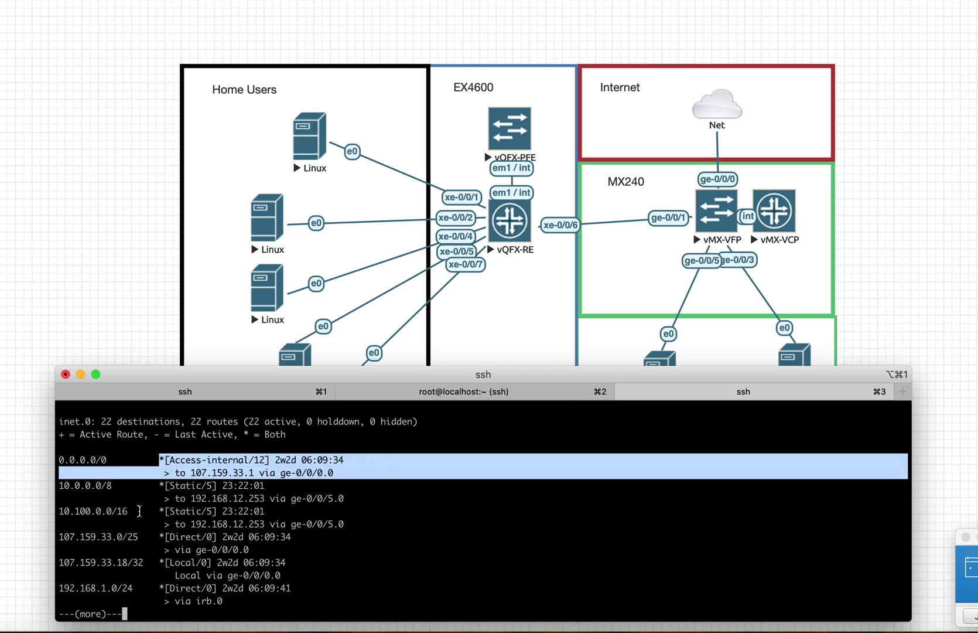
drag(59, 488, 379, 517)
key(space)
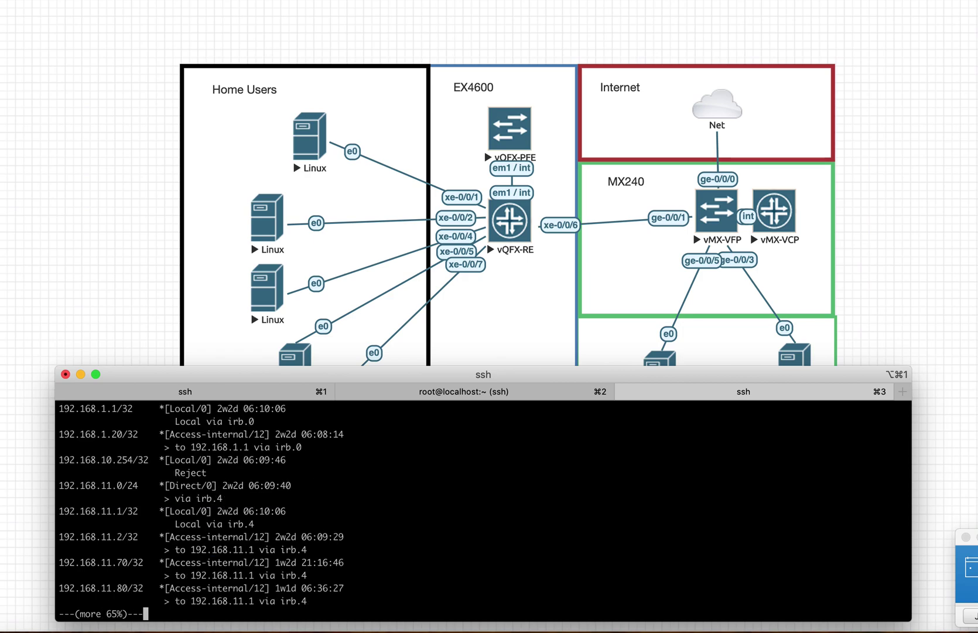
key(q)
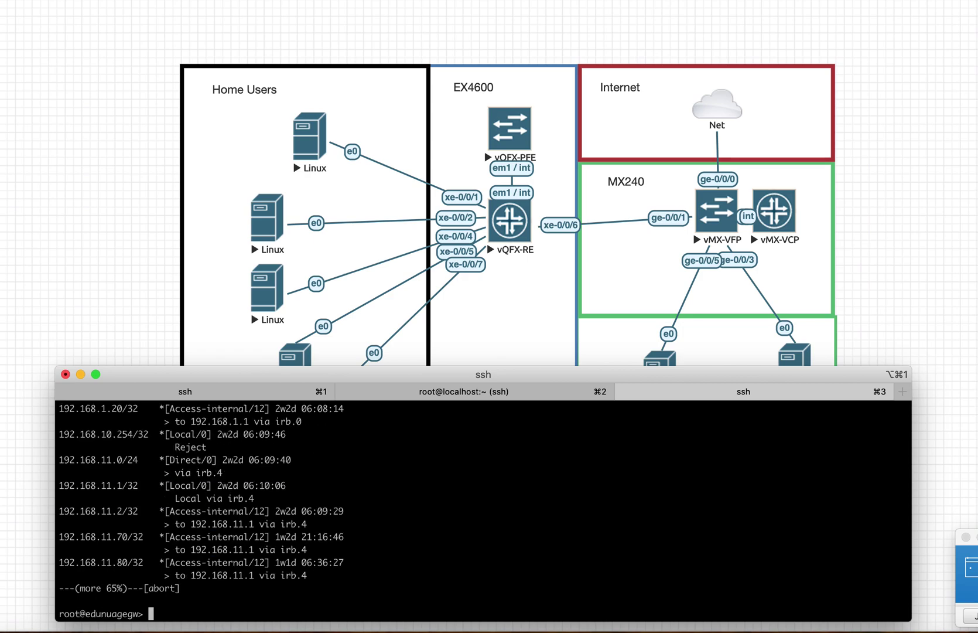
click(529, 339)
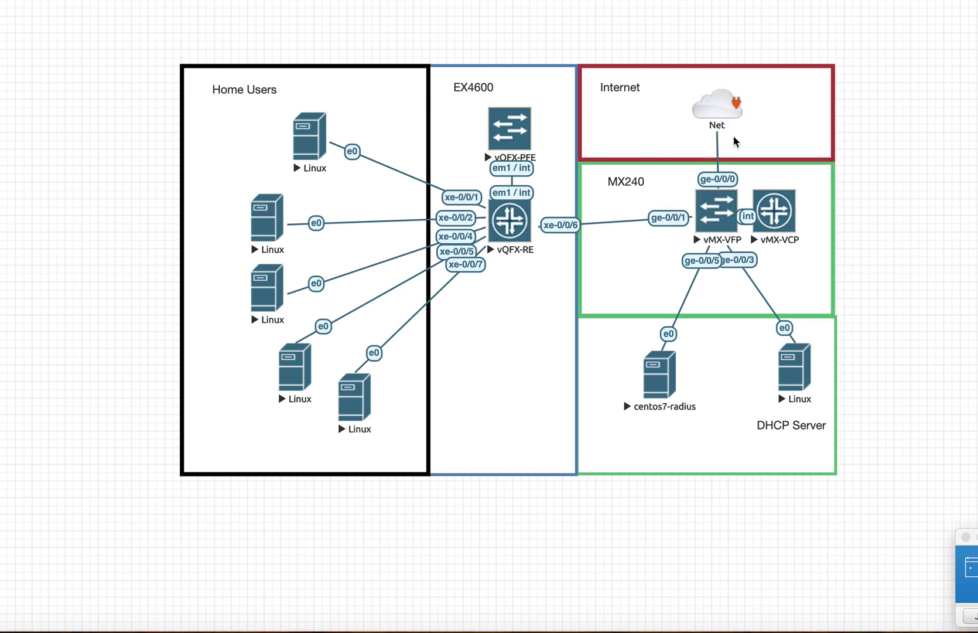
Open the top home-user Linux VM's console and log into its Ubuntu desktop with the password.
click(308, 143)
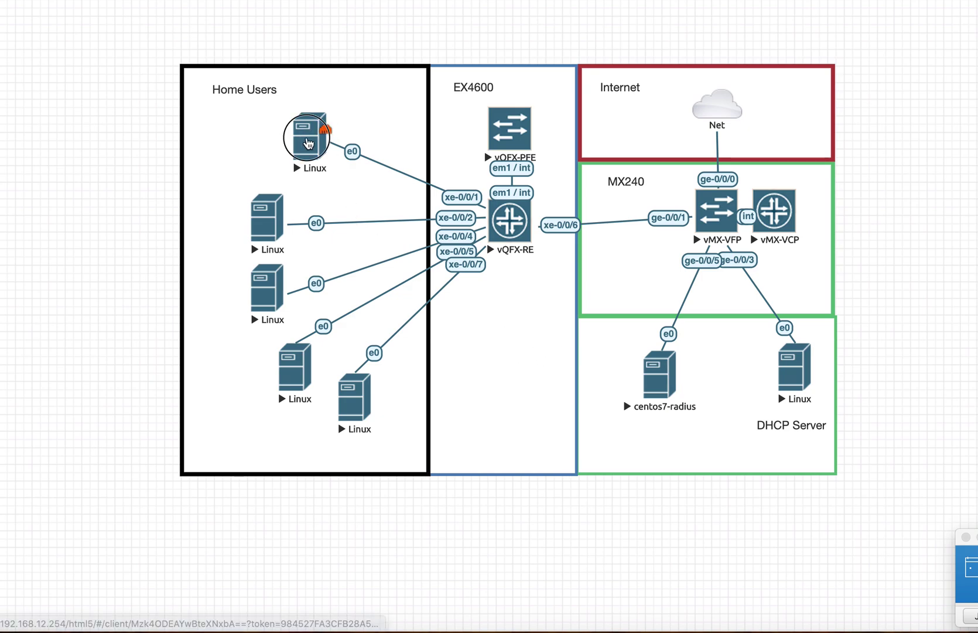
drag(168, 11, 242, 29)
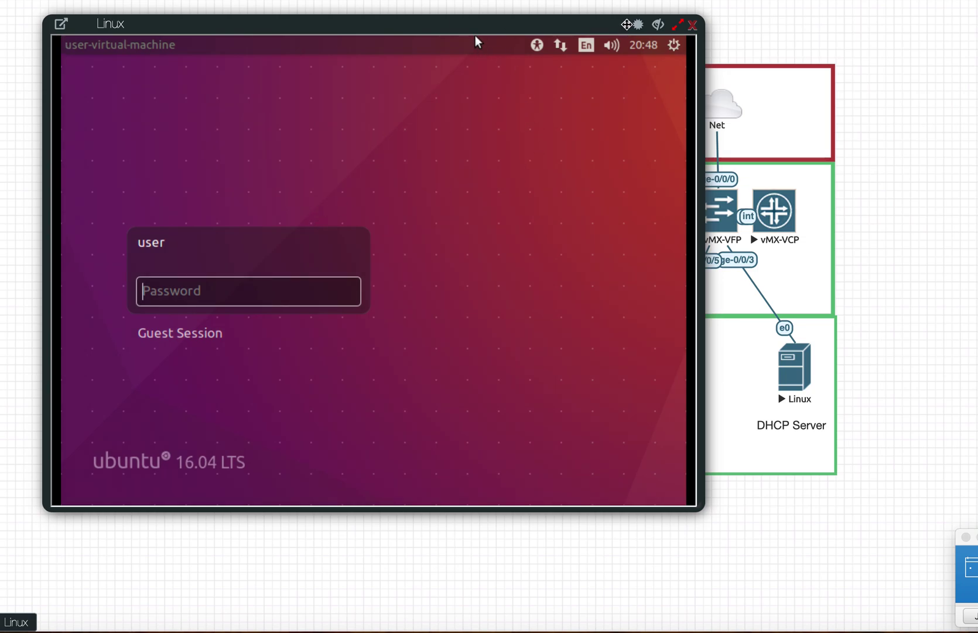
click(692, 25)
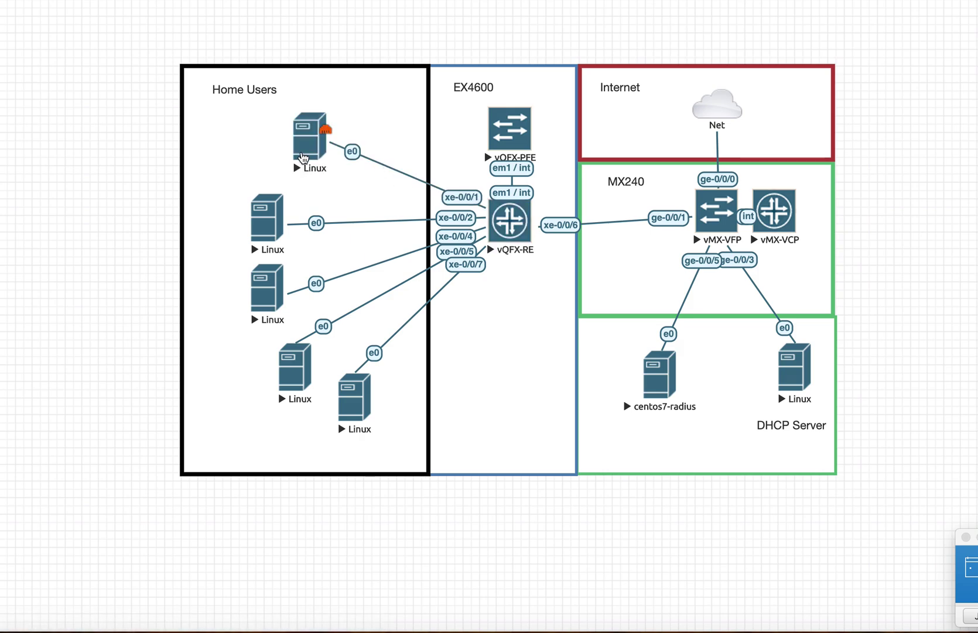
click(302, 157)
drag(362, 22, 380, 24)
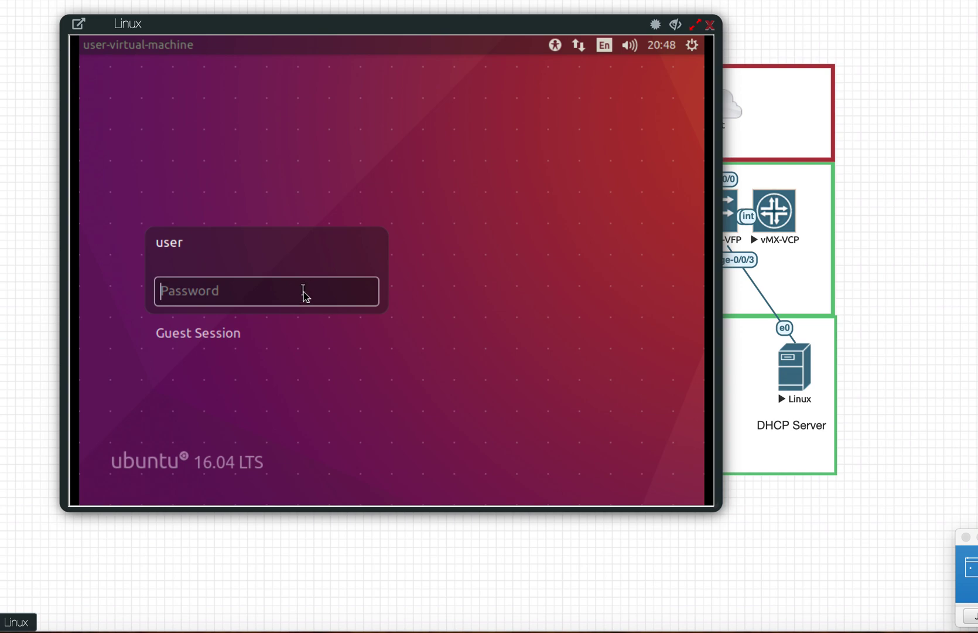
text(•••••••)
key(Return)
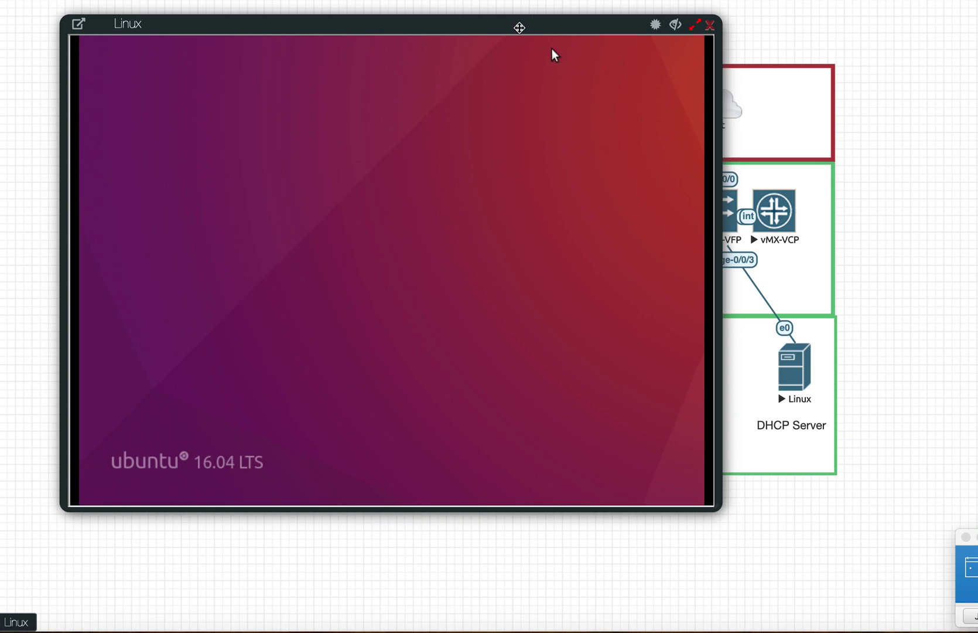
drag(519, 27, 735, 21)
Open a second Linux VM's console and log into its Ubuntu desktop.
click(261, 217)
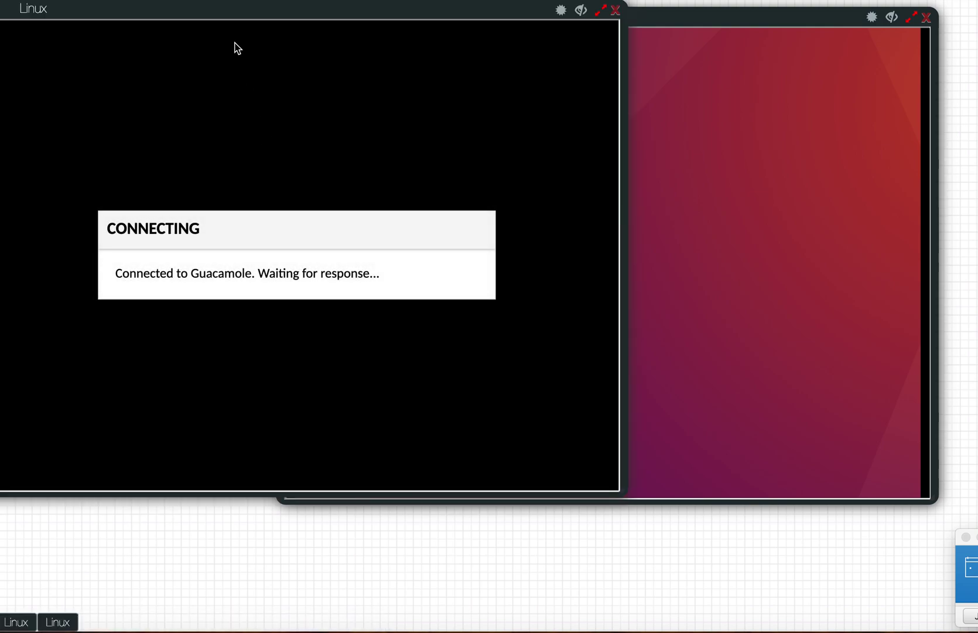
drag(241, 9, 341, 79)
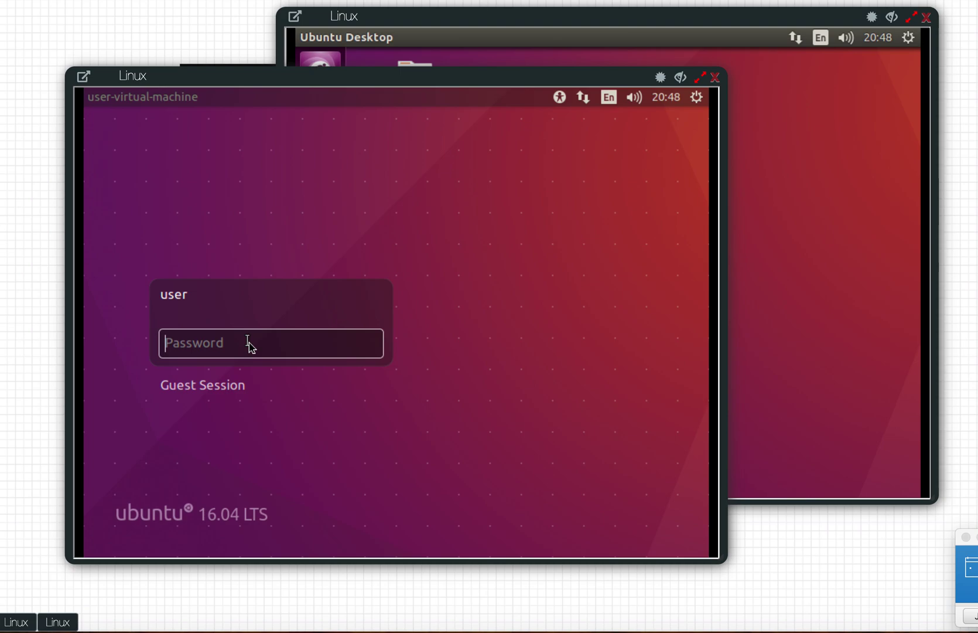
text(u)
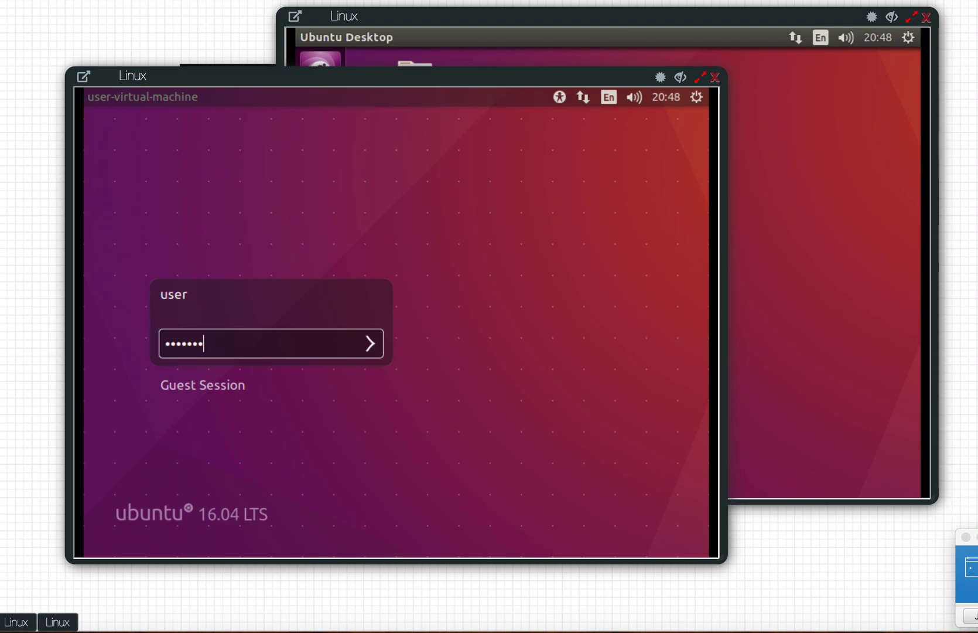
key(Return)
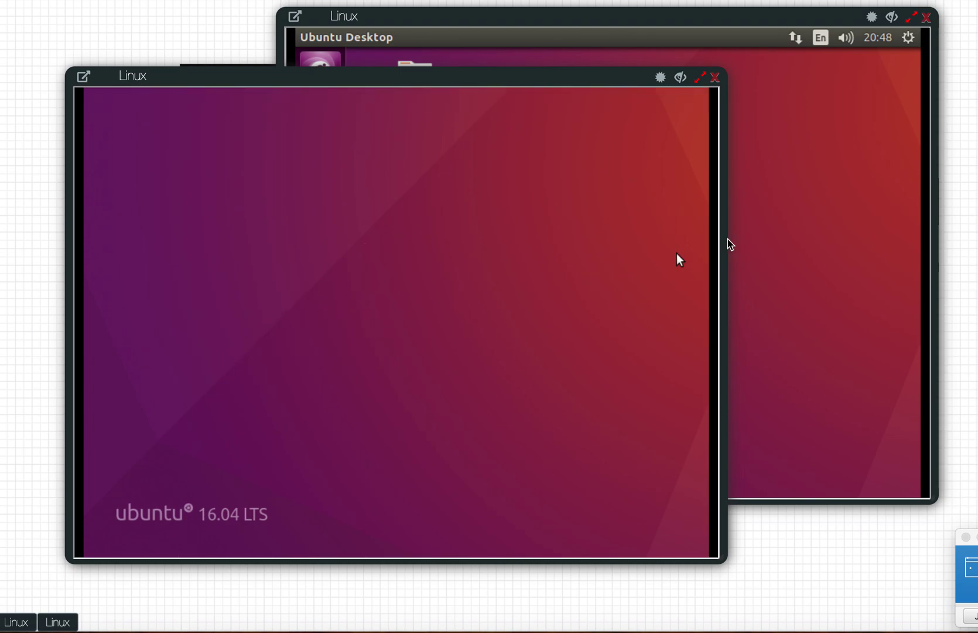
click(805, 208)
Open a terminal, run ifconfig and highlight the VM's address 10.10.20.2.
click(318, 301)
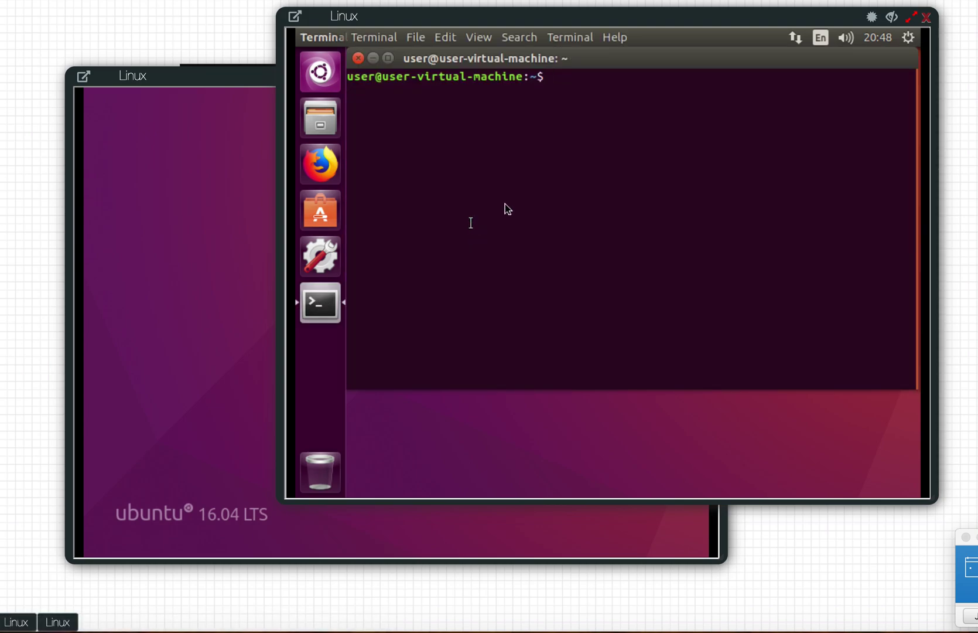
text(ifcion)
key(BackSpace)
key(BackSpace)
key(BackSpace)
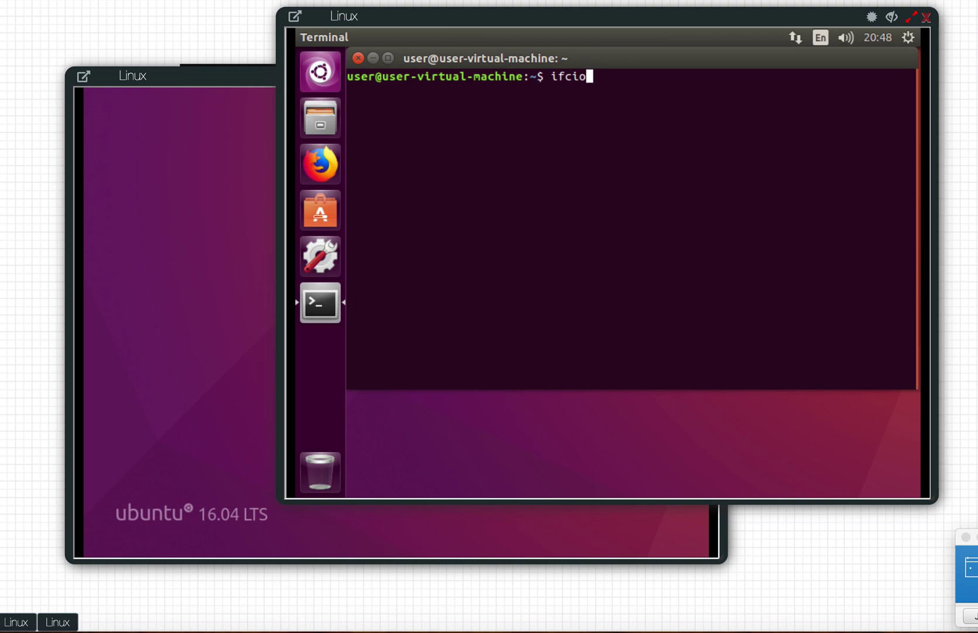
text(onfig)
key(Return)
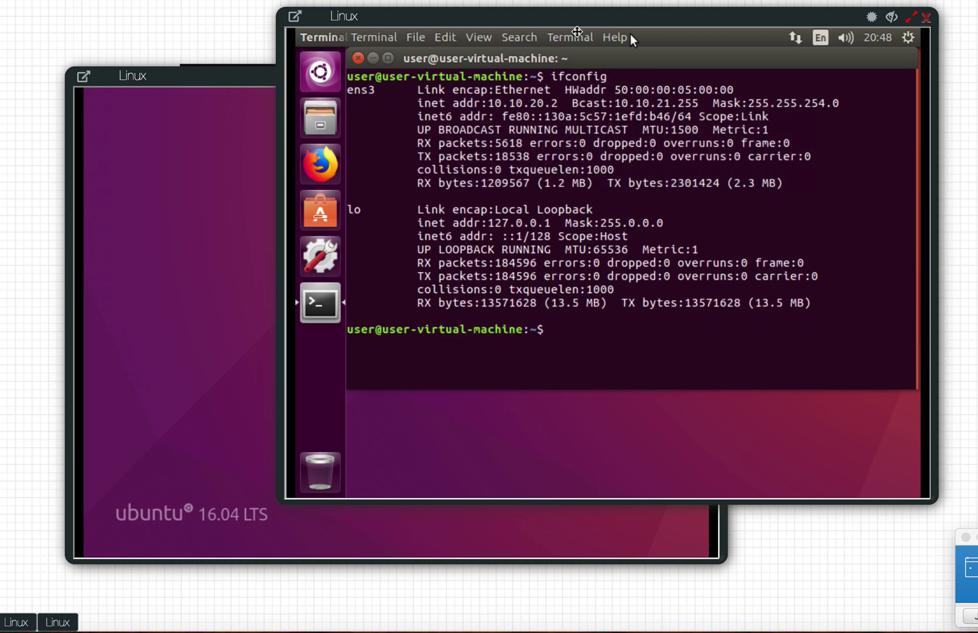
right_click(505, 106)
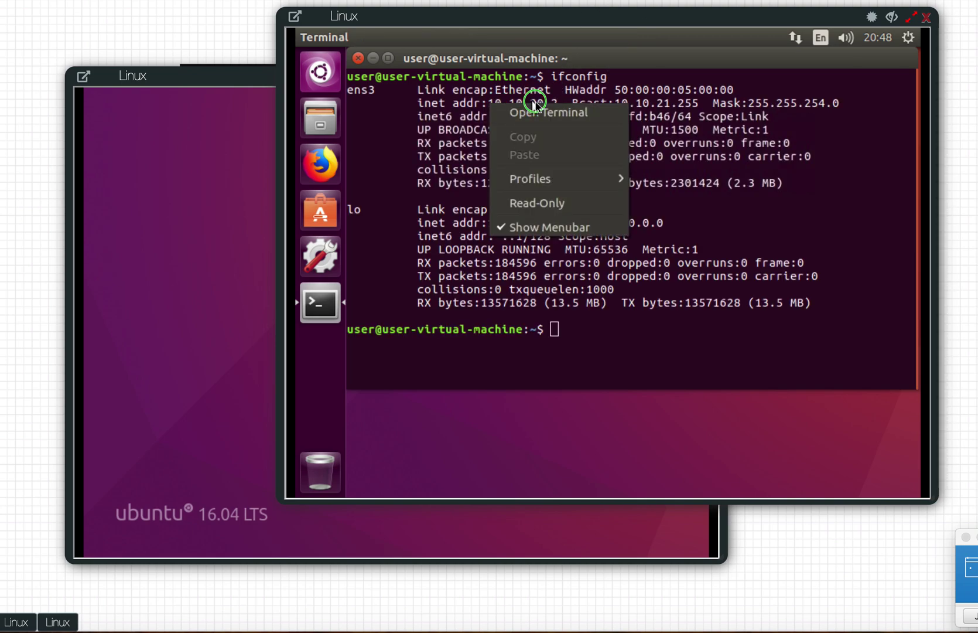
click(730, 216)
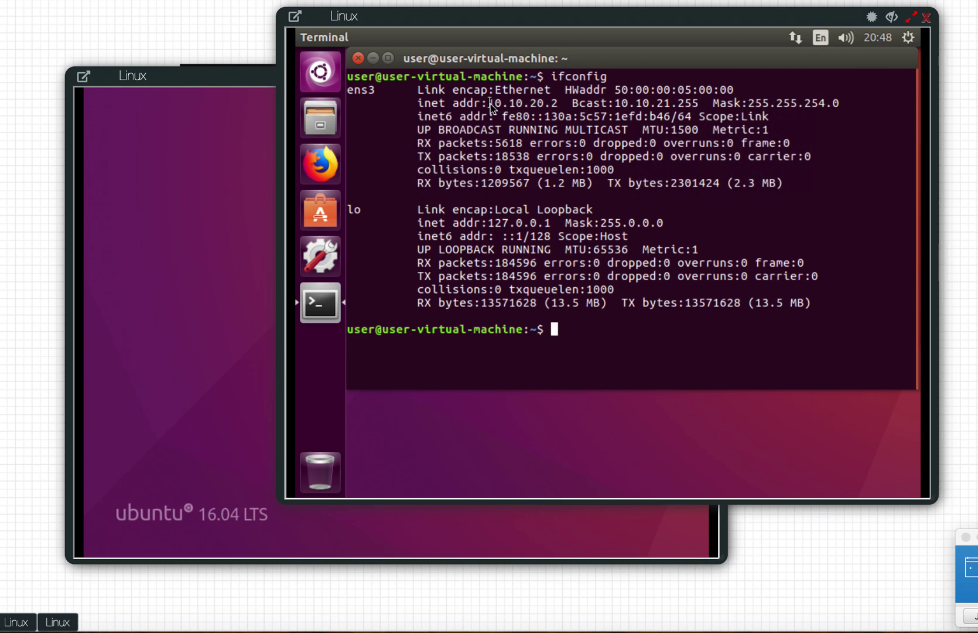
drag(487, 103, 558, 103)
click(585, 348)
Run 'route -n' and highlight the default gateway 10.10.20.1.
text(route -n)
key(Return)
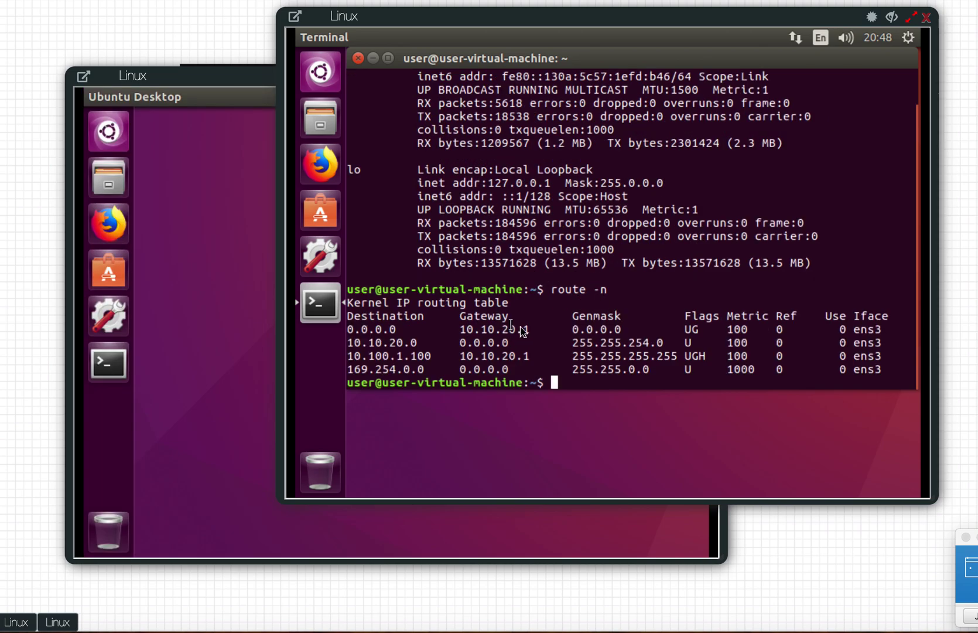
drag(531, 329, 465, 329)
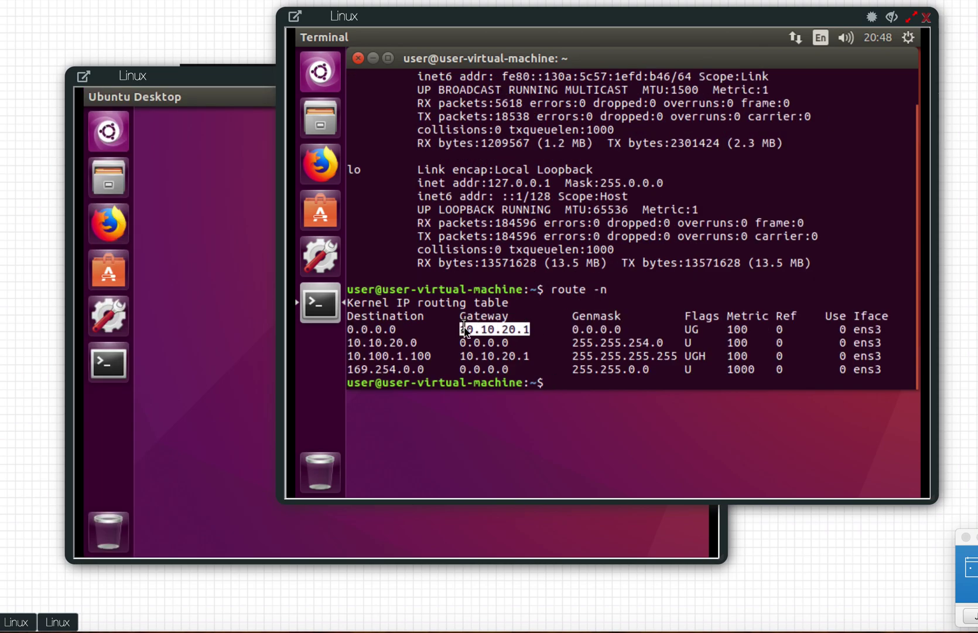
click(566, 386)
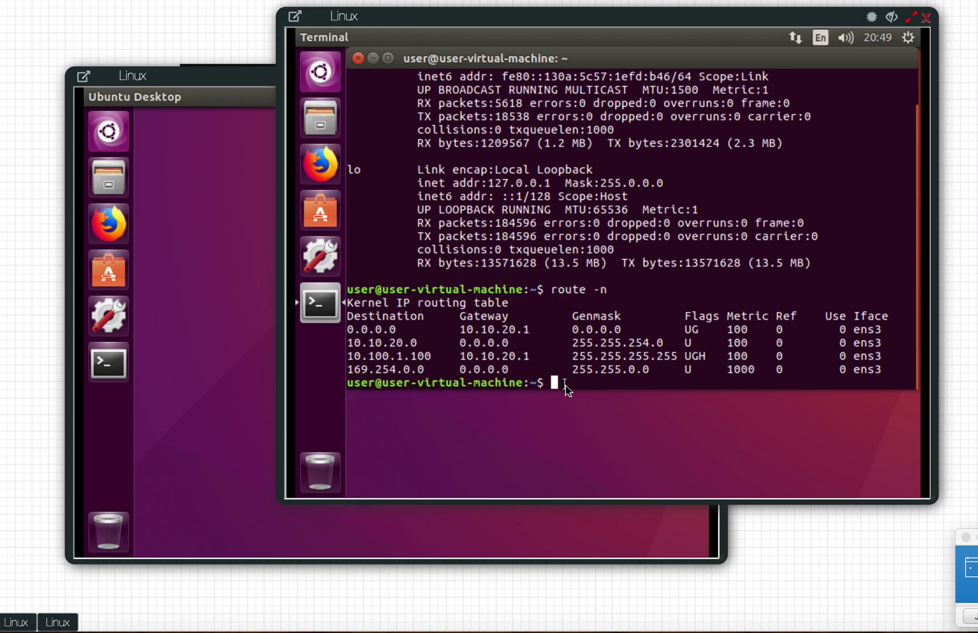
Start typing a cat command for a file under /etc, then abandon it for an empty prompt.
text(cat /etc/dh)
key(BackSpace)
key(BackSpace)
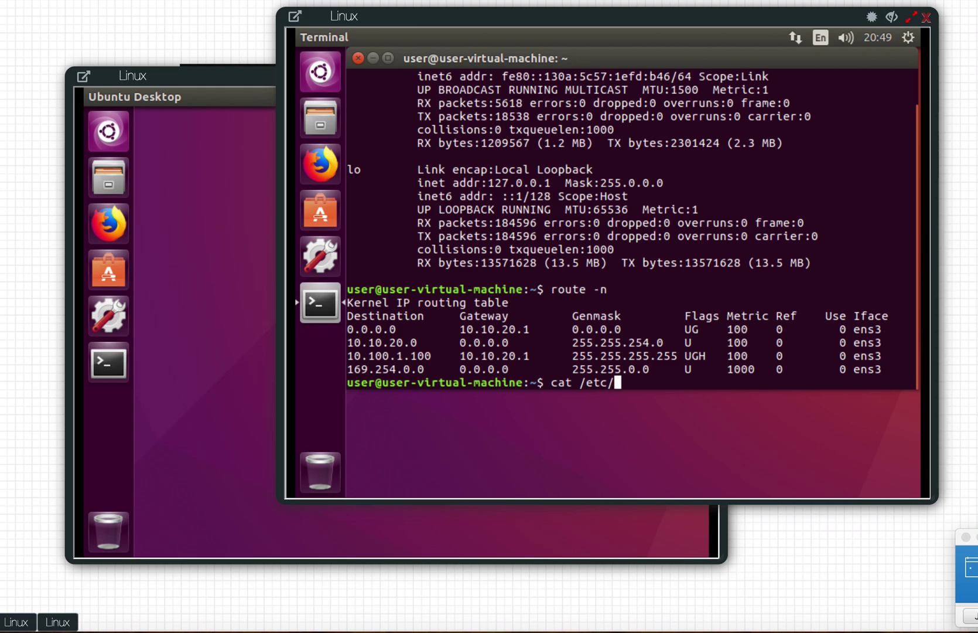
text(na)
key(Tab)
key(BackSpace)
key(BackSpace)
key(BackSpace)
key(BackSpace)
key(BackSpace)
key(BackSpace)
key(BackSpace)
key(BackSpace)
key(BackSpace)
key(BackSpace)
key(BackSpace)
key(BackSpace)
key(BackSpace)
key(BackSpace)
key(BackSpace)
key(Return)
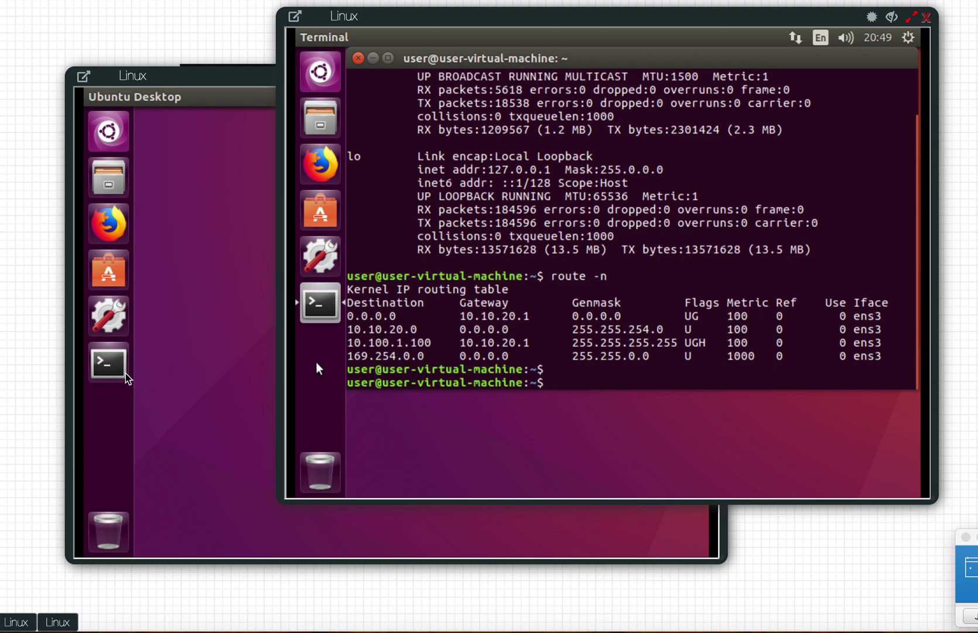
On the second Ubuntu VM, run ifconfig, highlight address 10.10.30.2, then run 'route -n'.
click(203, 331)
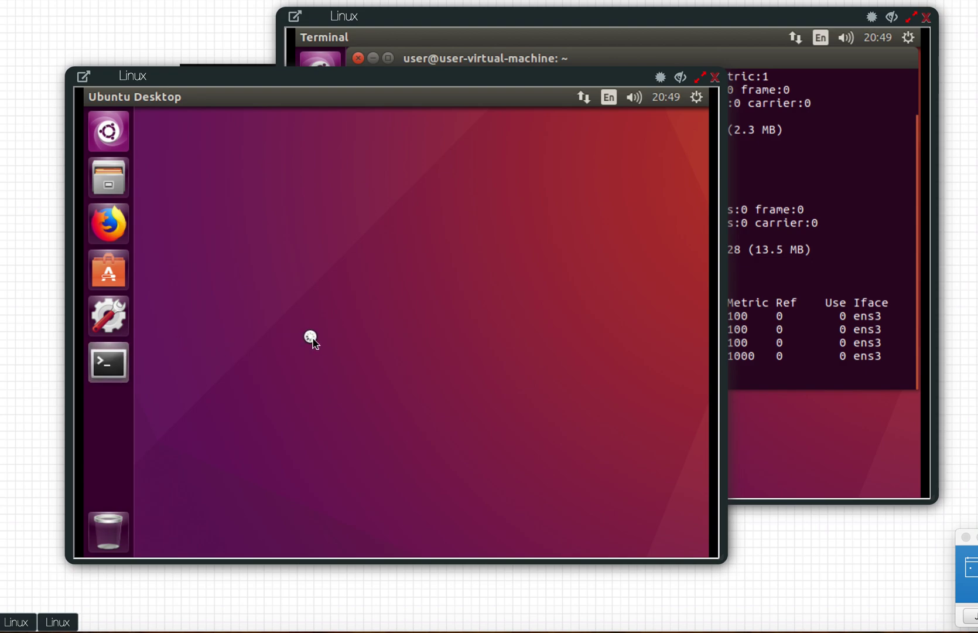
key(Return)
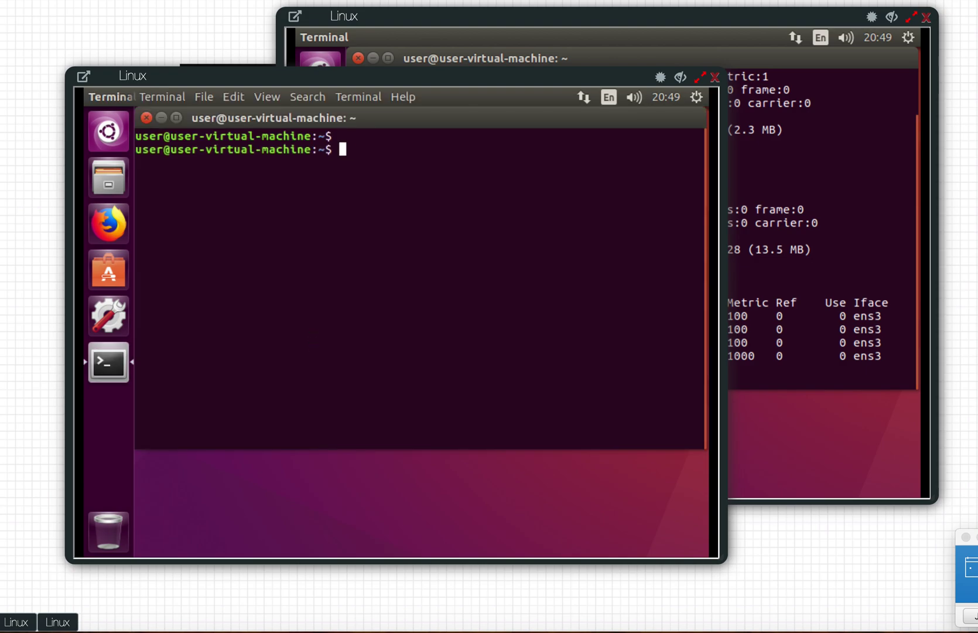
text(ifconfig)
key(Return)
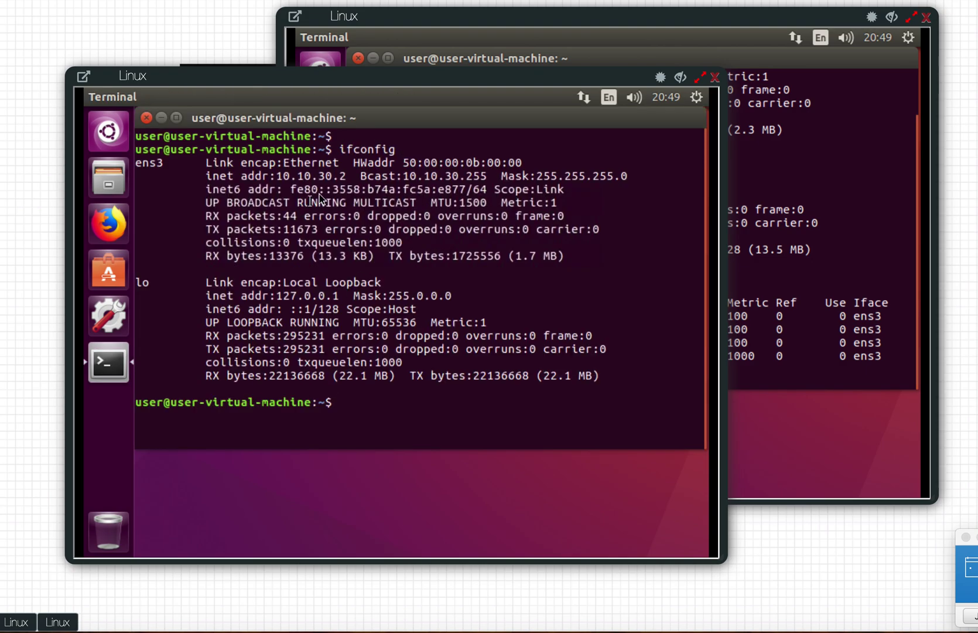
drag(279, 177, 347, 176)
click(356, 404)
text(route -n)
key(Return)
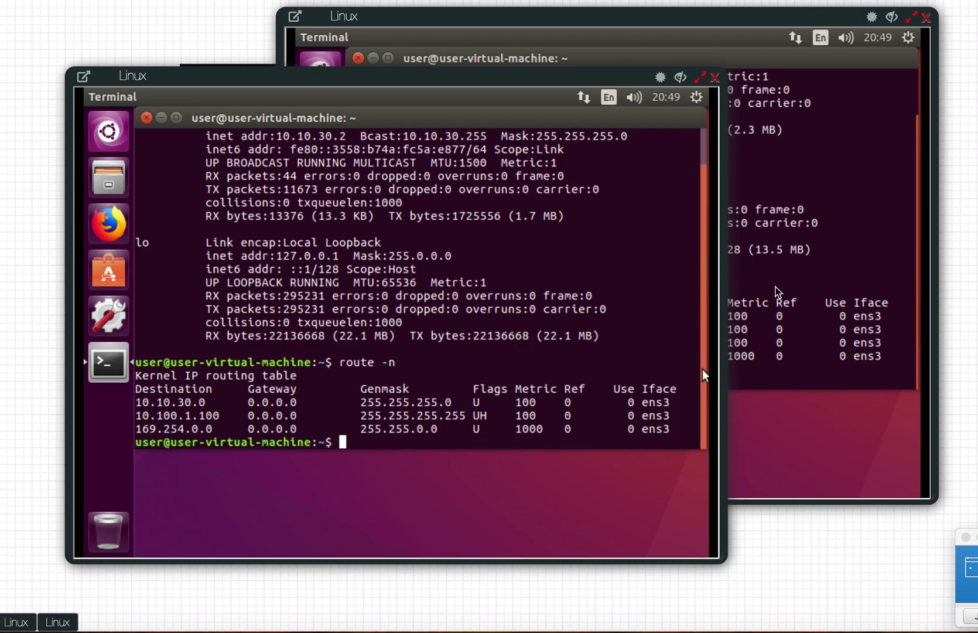
Ping 8.8.8.8 from the first VM's terminal, then stop it to view the loss statistics.
key(alt+Tab)
text(pign)
key(BackSpace)
key(BackSpace)
text(ng )
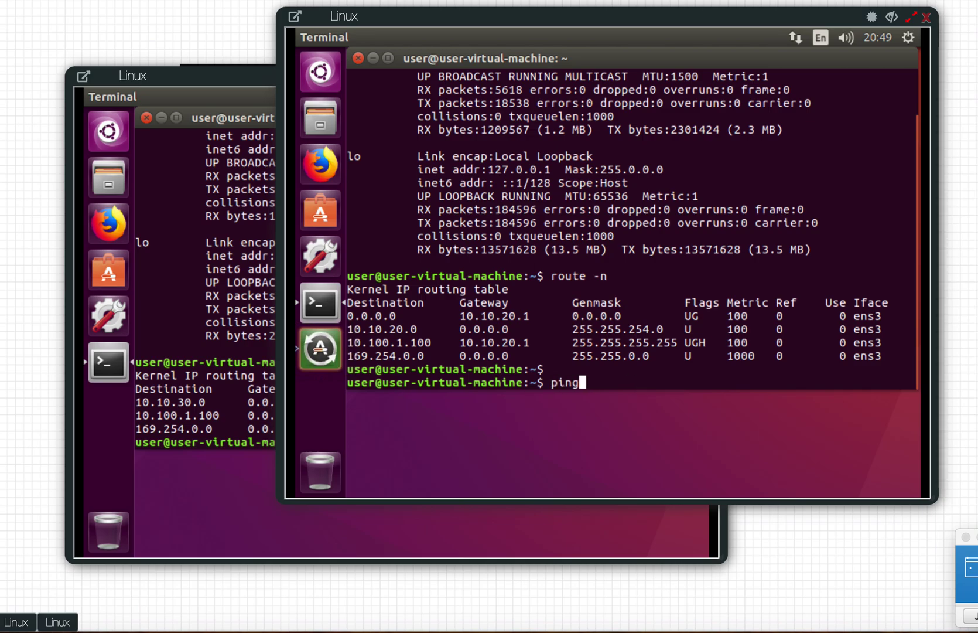
text(8.8.8.8)
key(Return)
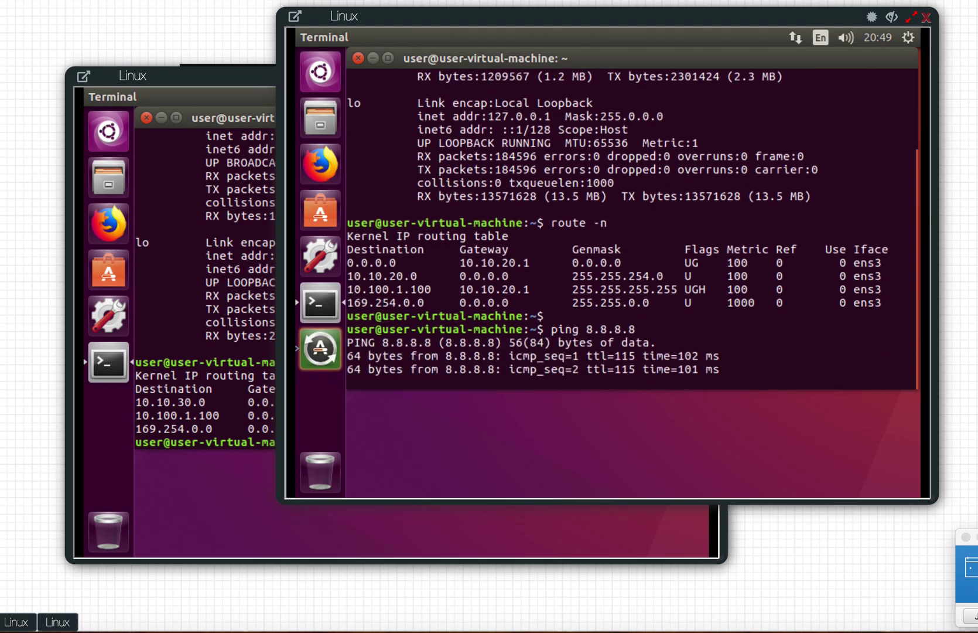
key(ctrl+c)
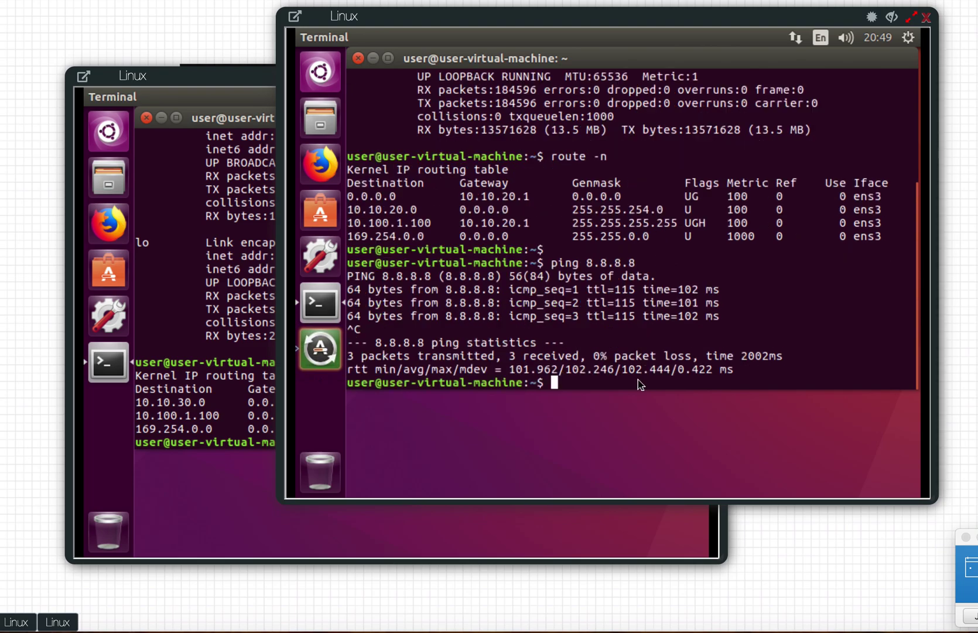
Close the second VM's console, open another Linux node's console, and log in with the password.
click(267, 99)
click(714, 77)
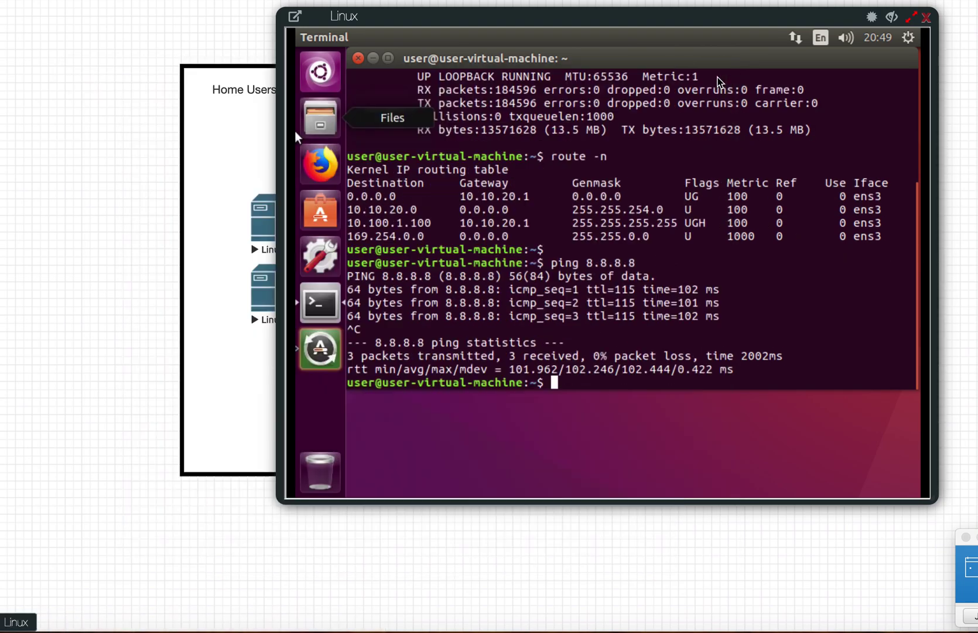
drag(452, 12, 542, 20)
click(296, 379)
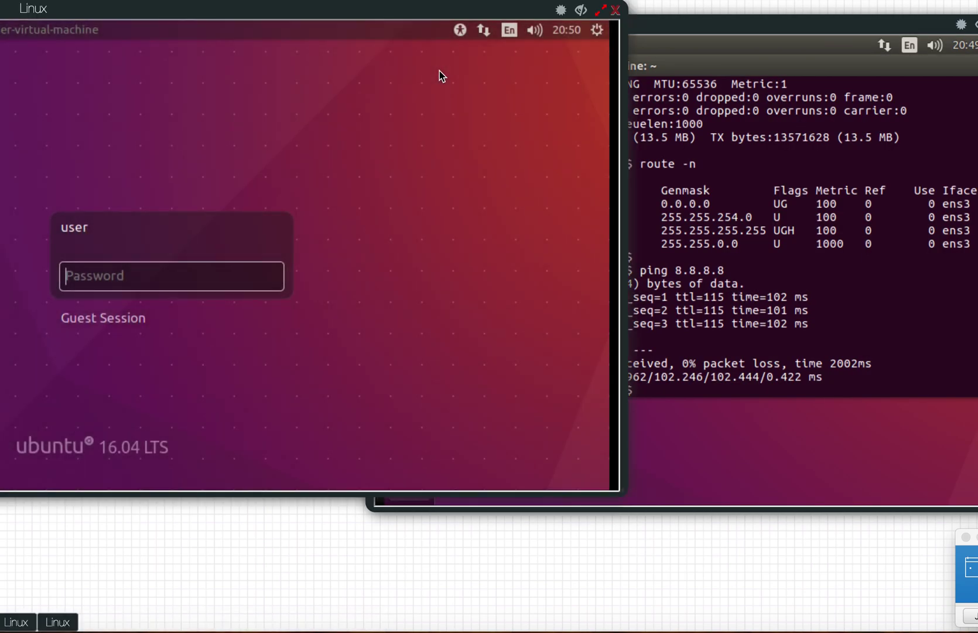
drag(420, 6, 520, 53)
text(password)
key(Return)
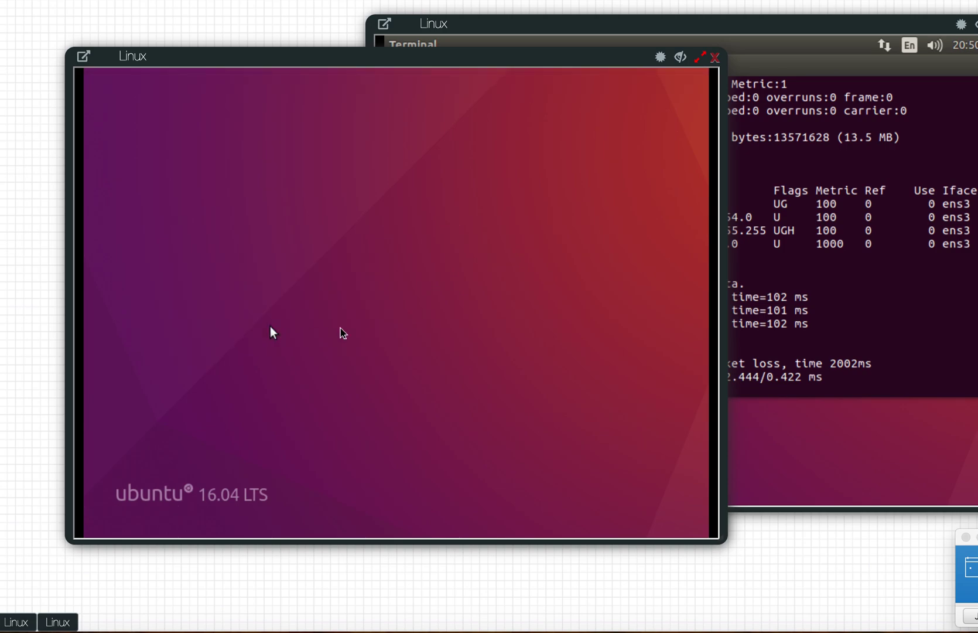
Launch Firefox on the first VM in a fresh session and load bbc.co.uk.
click(897, 305)
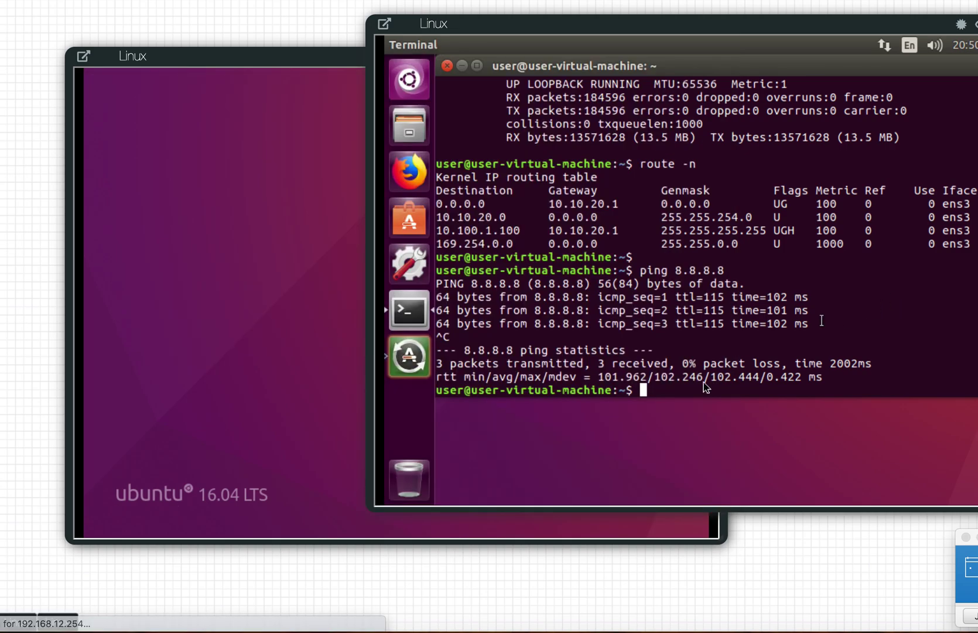
click(408, 170)
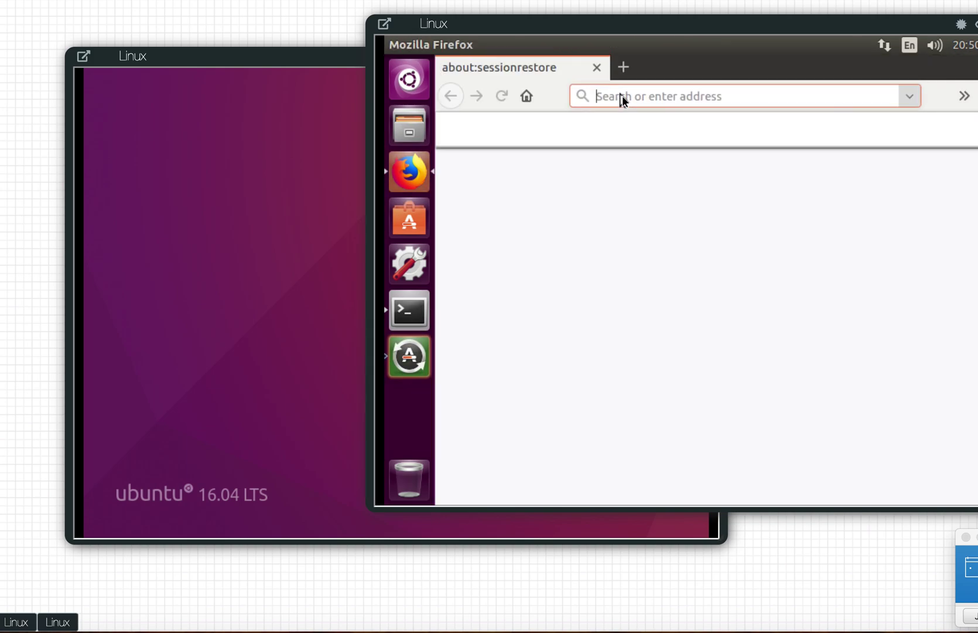
text(b)
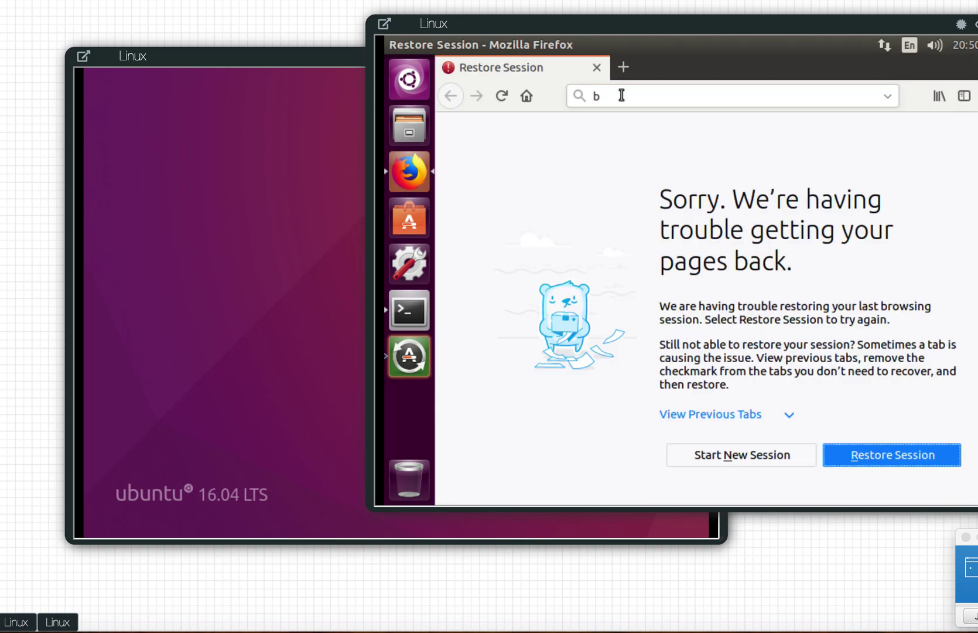
click(621, 95)
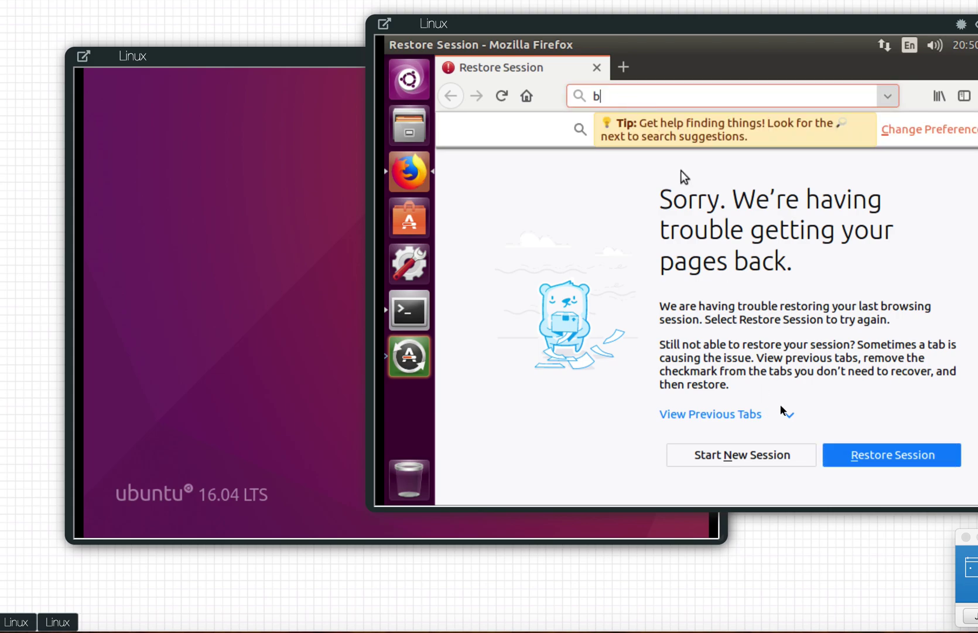
click(787, 459)
click(617, 96)
text(b)
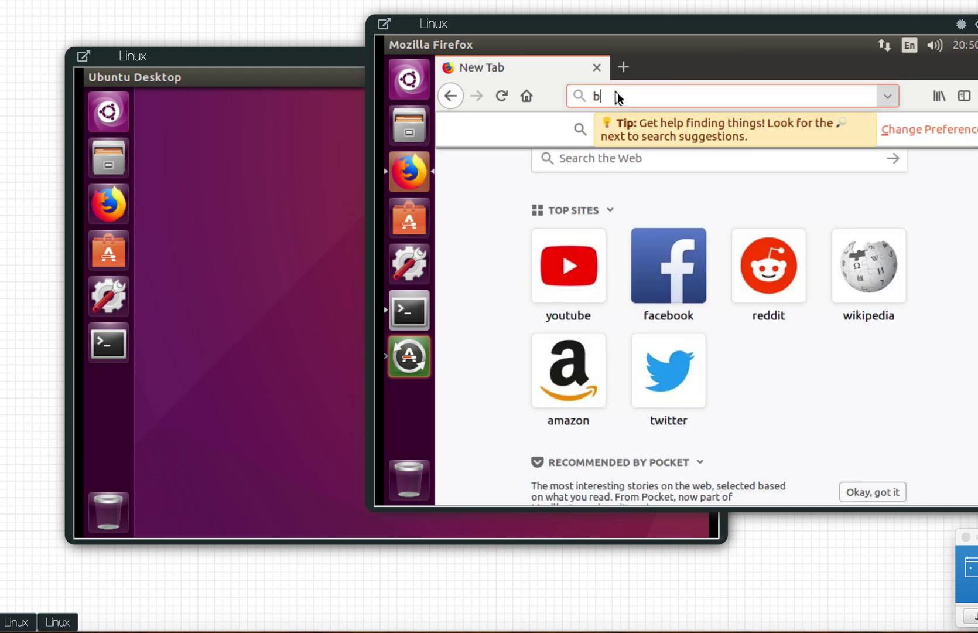
text(bc.c)
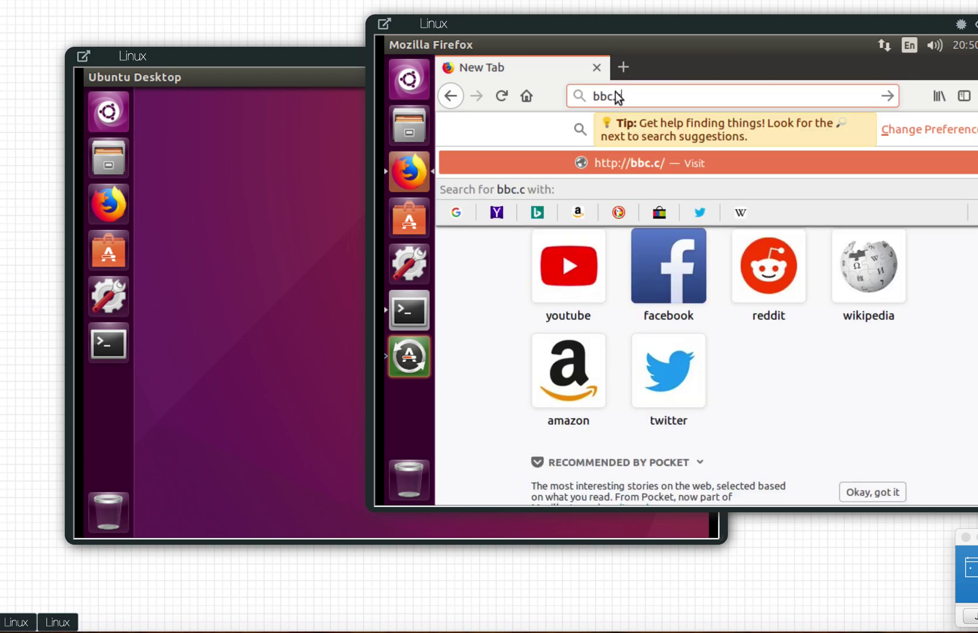
text(o.uk)
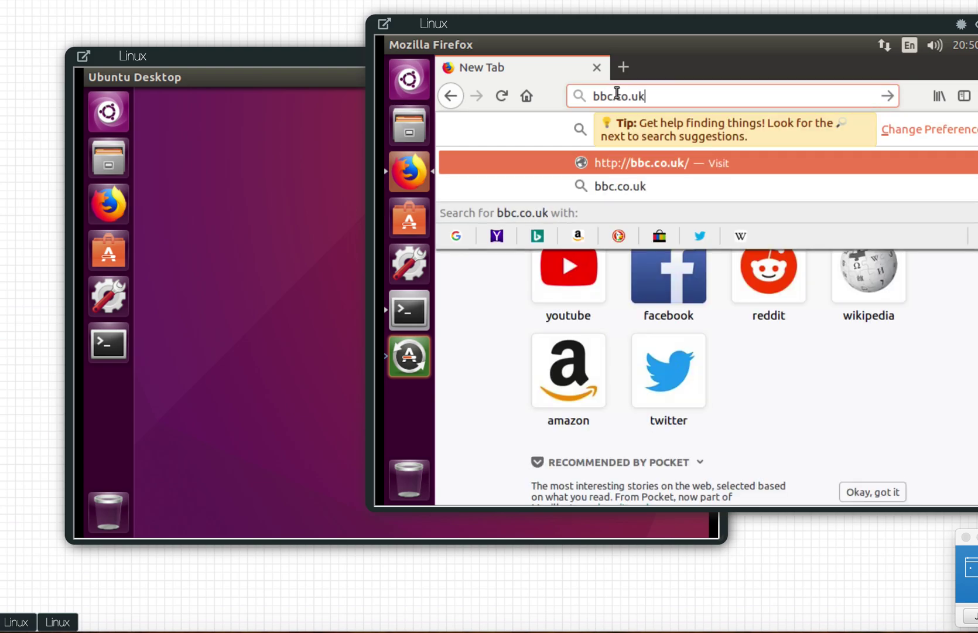
key(Return)
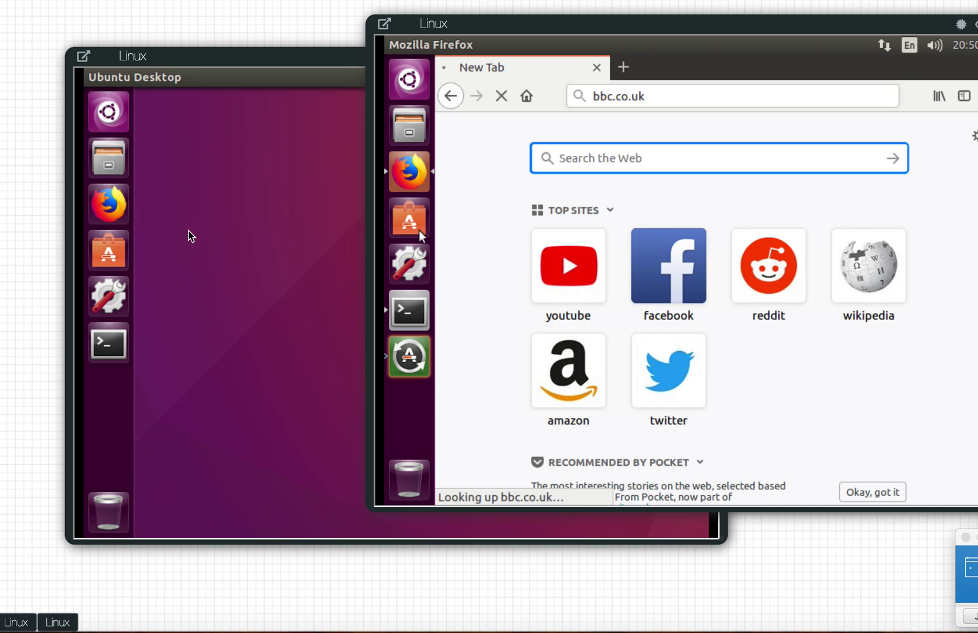
click(221, 222)
click(101, 353)
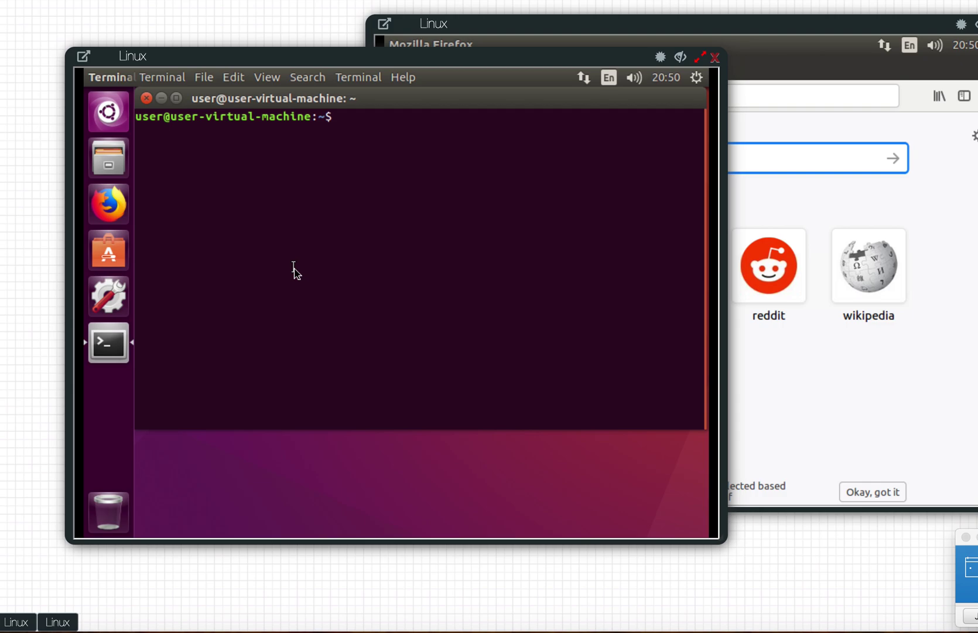
Confirm with ifconfig that this VM holds 10.10.20.3, then ping 8.8.8.8.
text(ifconfig)
key(Return)
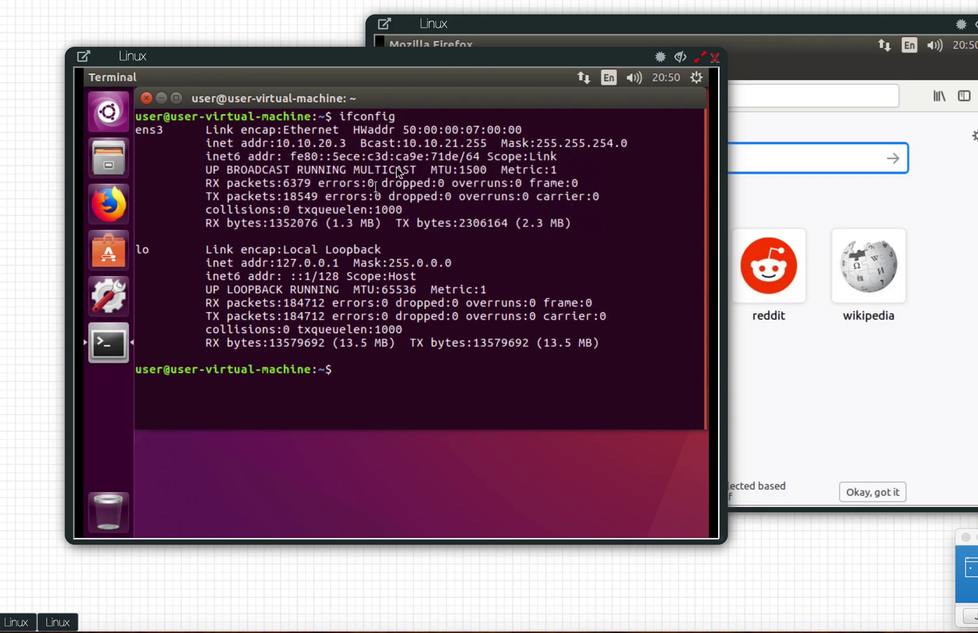
drag(276, 142, 388, 143)
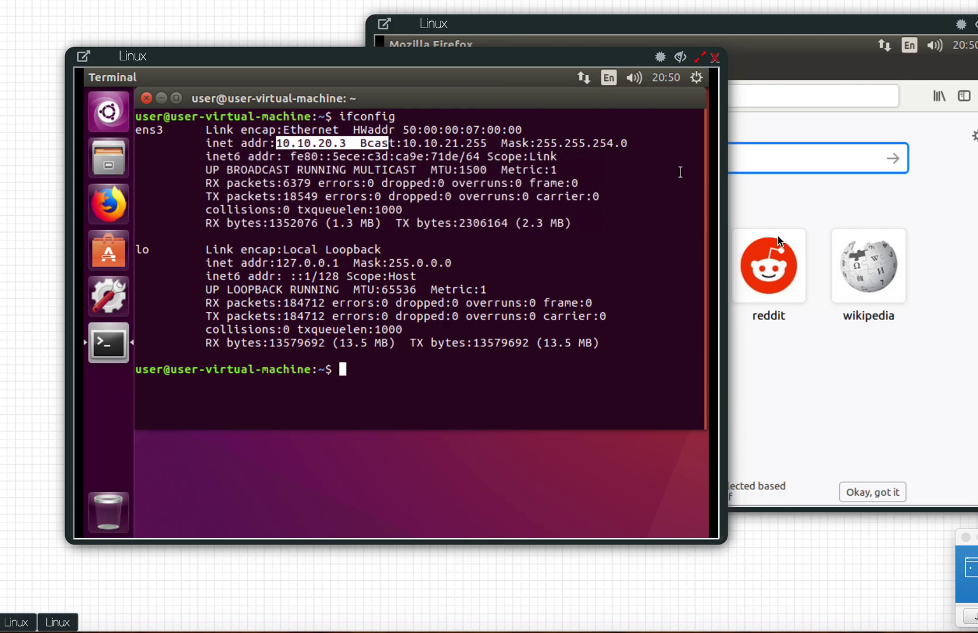
click(447, 370)
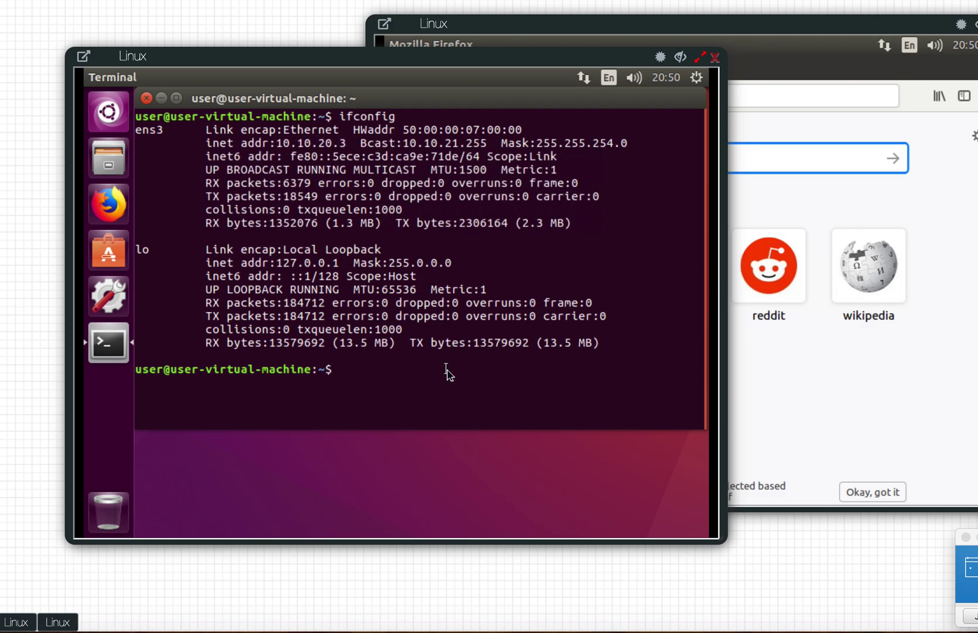
text(ping 8.8.8.8)
key(Return)
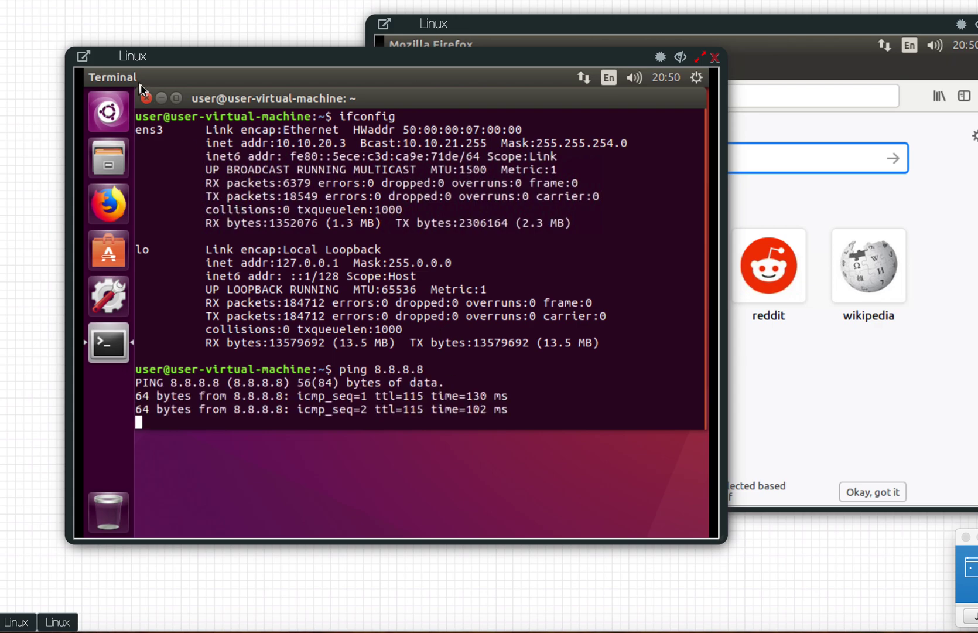
Close the 10.10.20.3 subscriber's console and log into another subscriber VM's console.
click(714, 58)
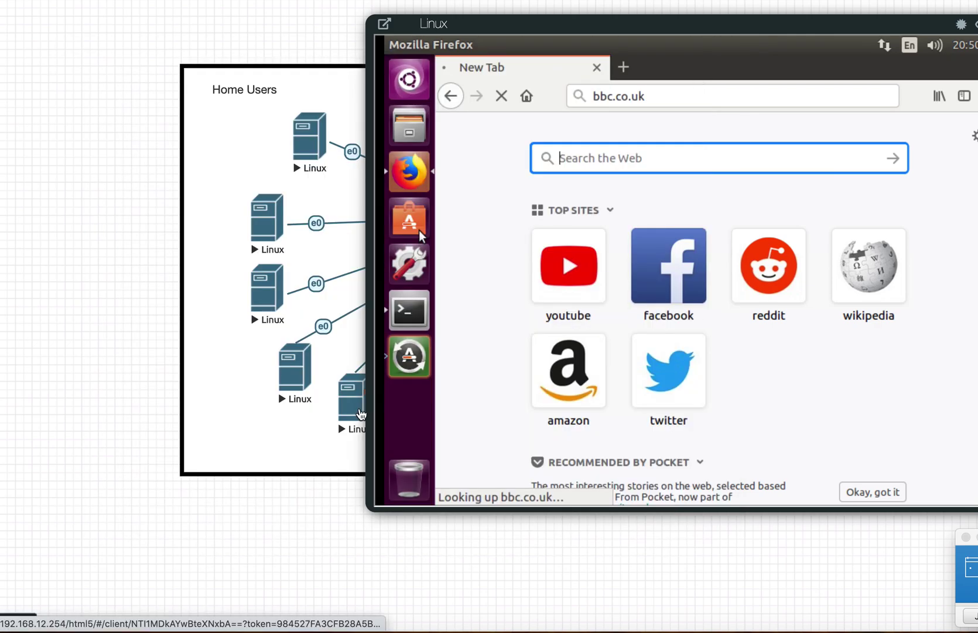
mouse_move(499, 27)
mouse_down()
mouse_move(561, 26)
mouse_move(488, 36)
mouse_up()
click(350, 390)
drag(286, 12, 390, 62)
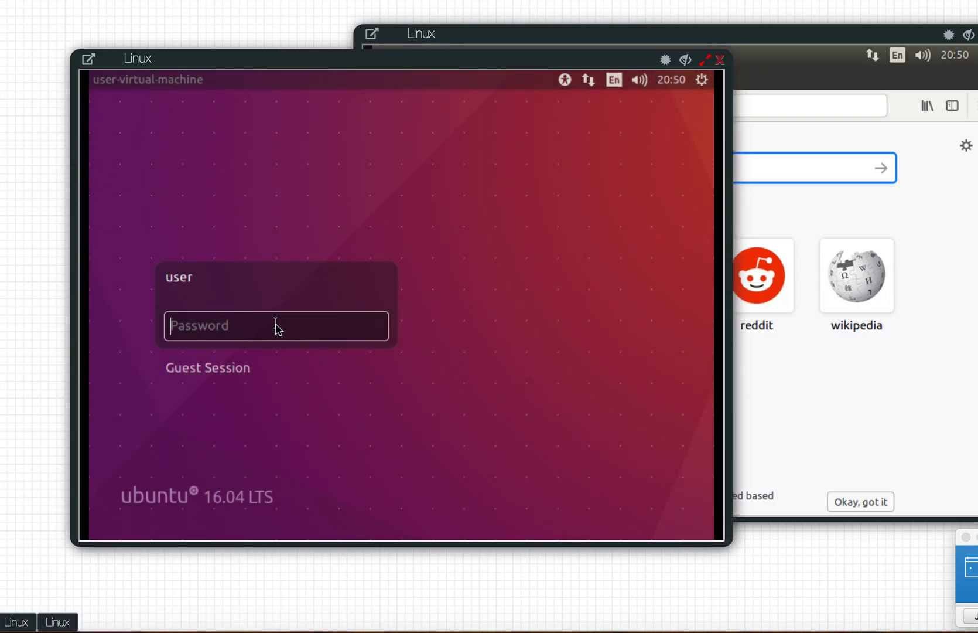
text(password)
key(Return)
Focus the Firefox VM's address field, then bring the newly logged-in Ubuntu desktop forward.
click(740, 352)
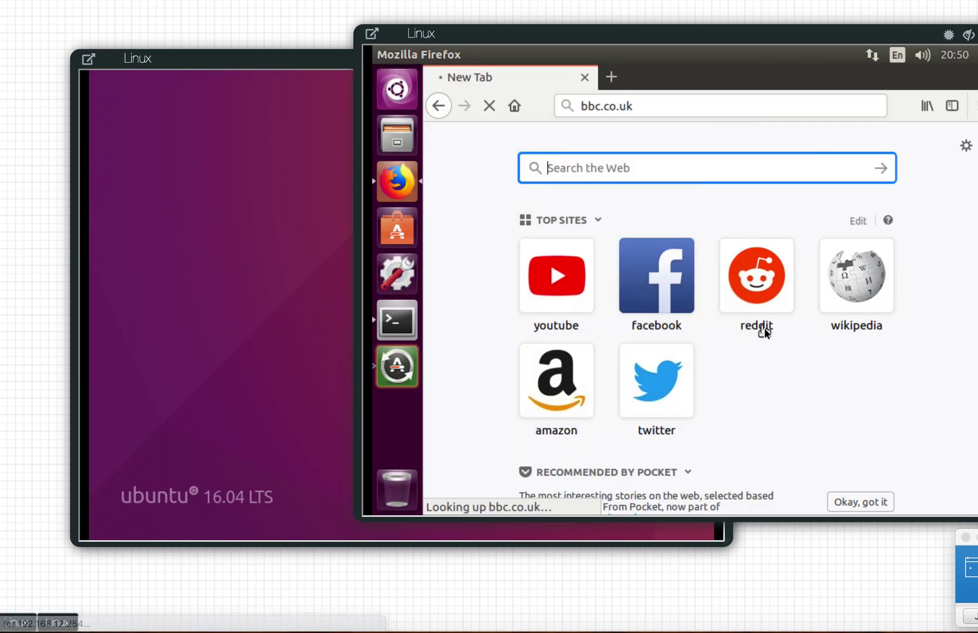
click(654, 108)
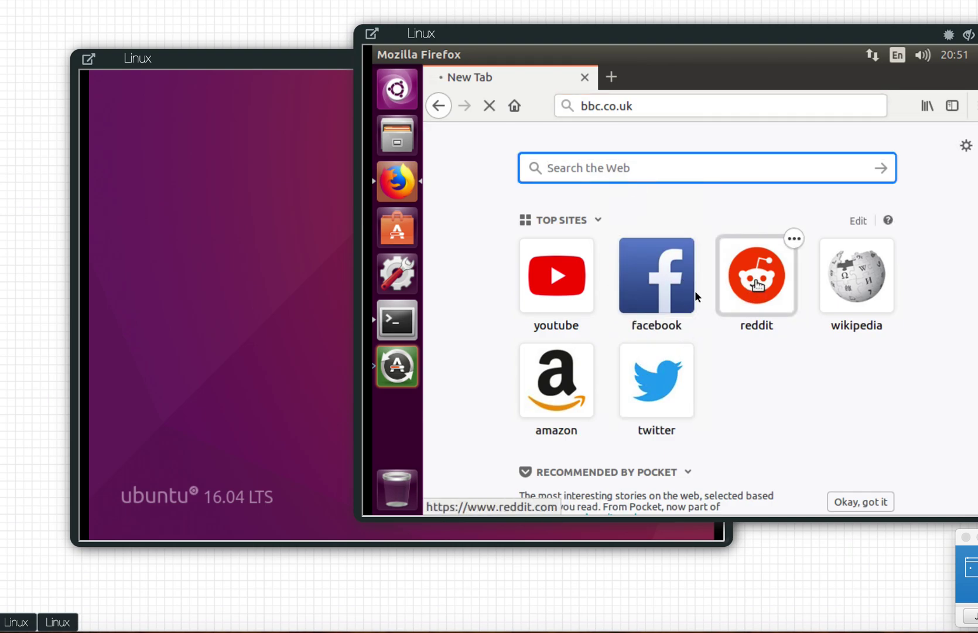
click(557, 287)
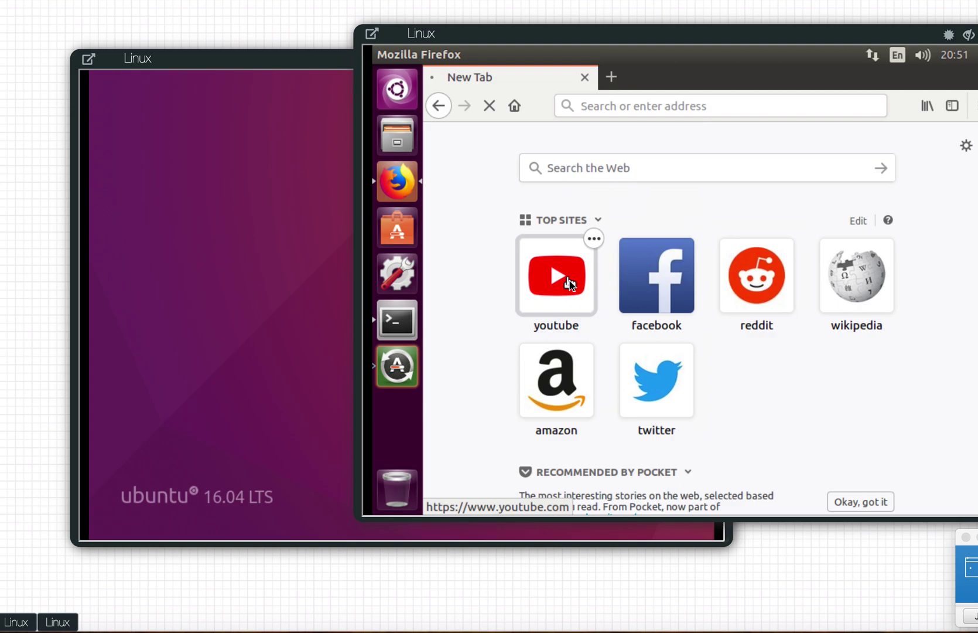
click(227, 341)
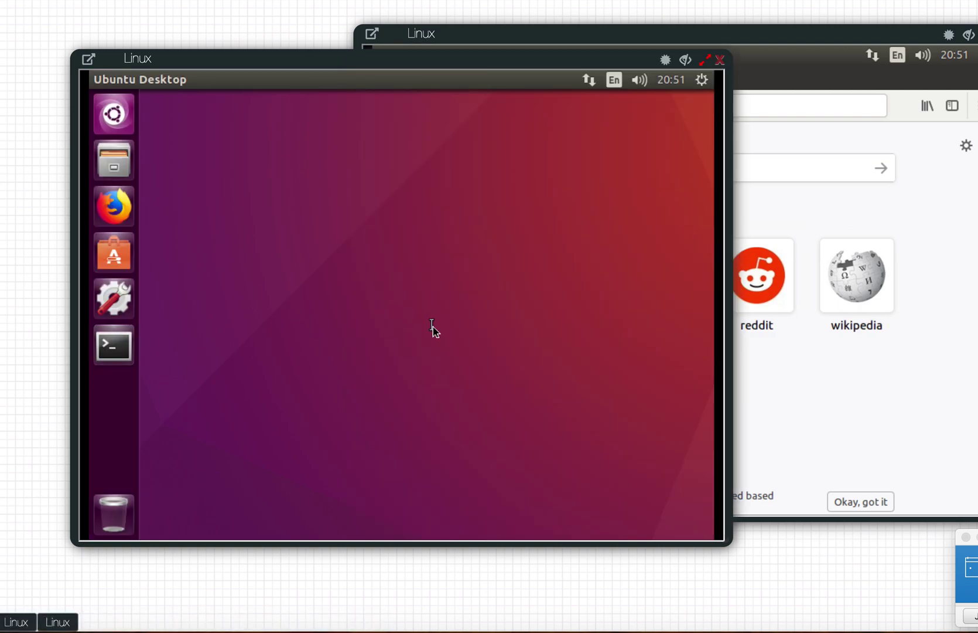
Confirm with ifconfig and route -n that this VM has 10.250.0.2 via gateway 10.250.0.1.
text(ifconfig)
key(Return)
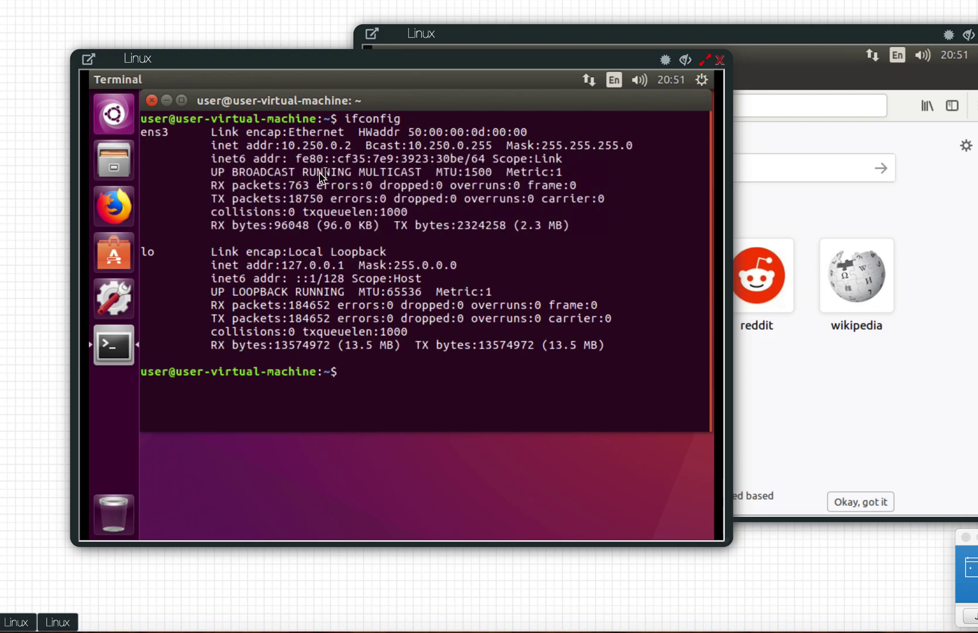
drag(283, 146, 353, 146)
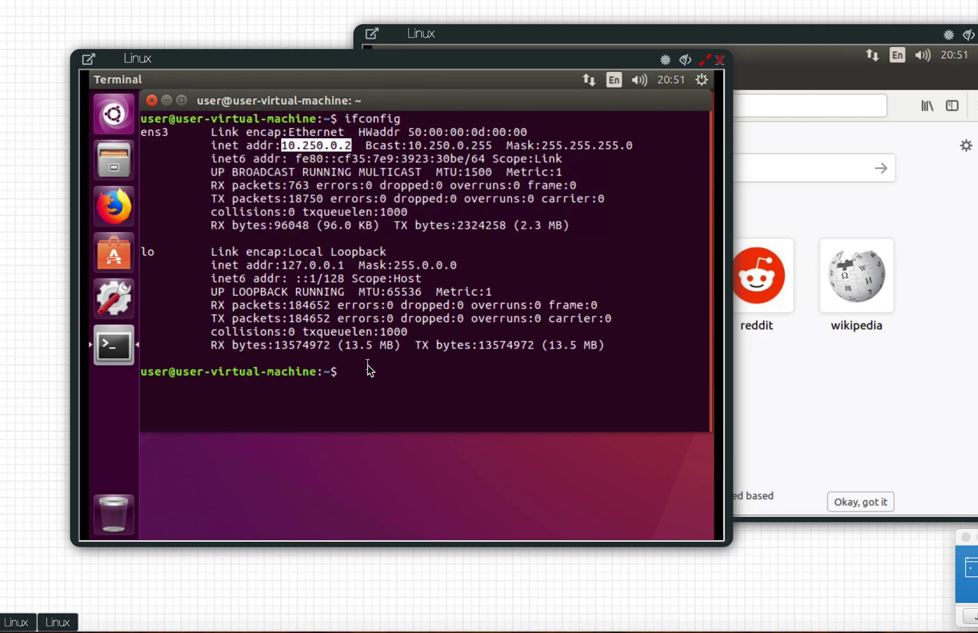
text(rou)
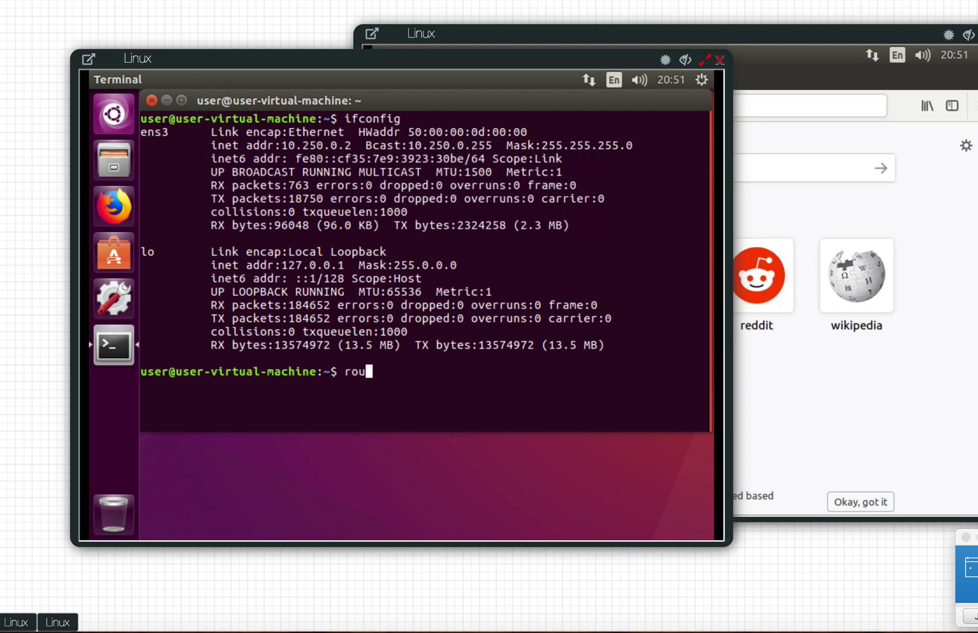
text(te -n)
key(Return)
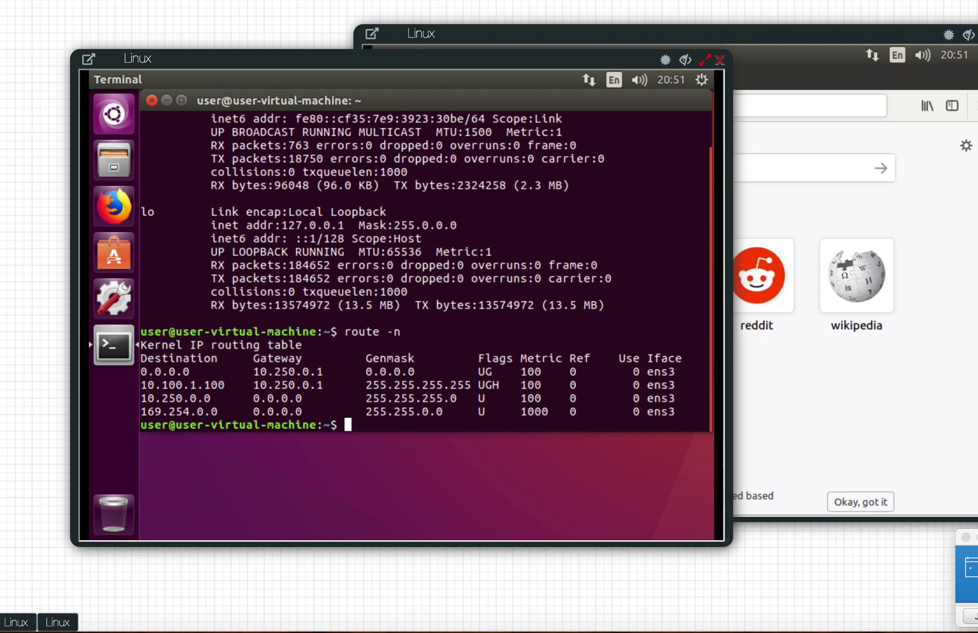
drag(252, 371, 337, 375)
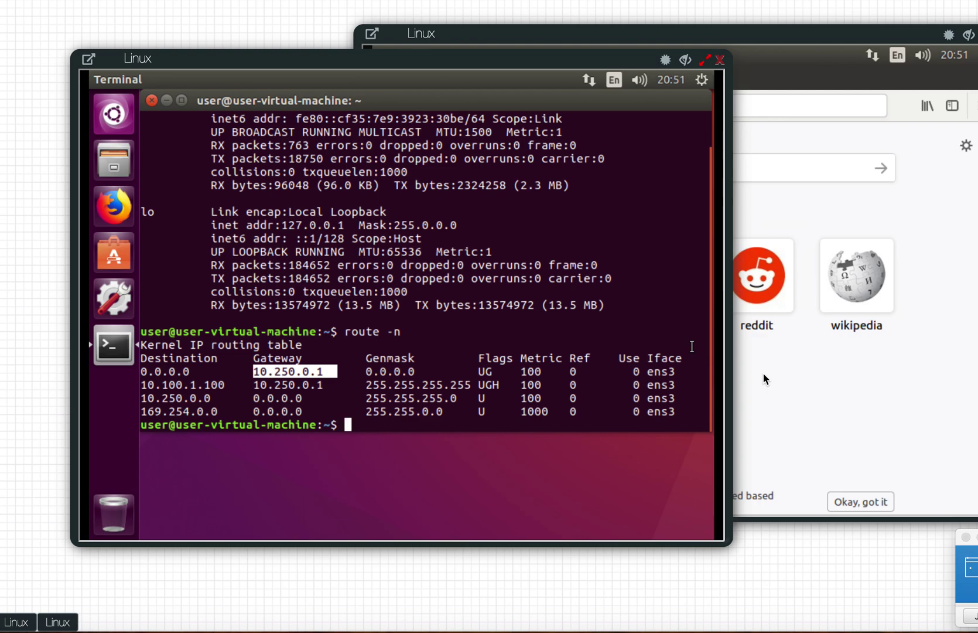
Try loading youtube.com in Firefox, then ping 8.8.8.8 from the terminal.
click(815, 394)
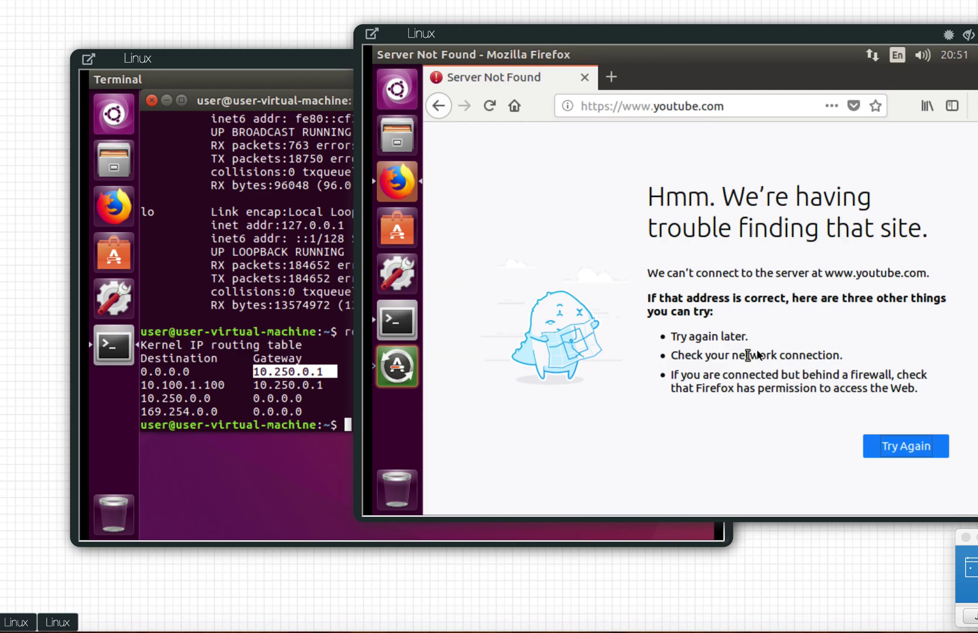
click(886, 446)
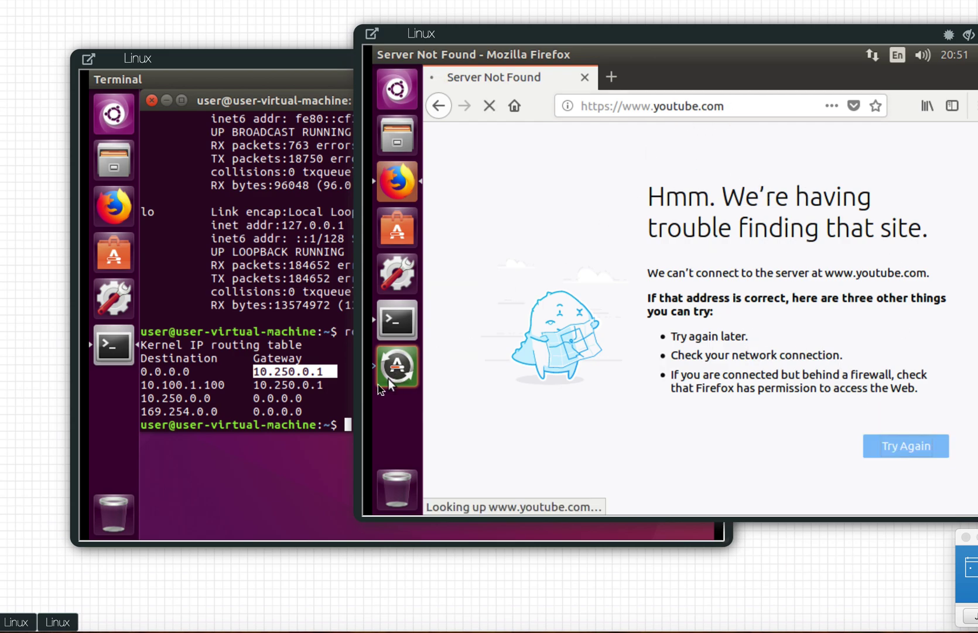
key(alt+Tab)
text(ping 8.8.8.8)
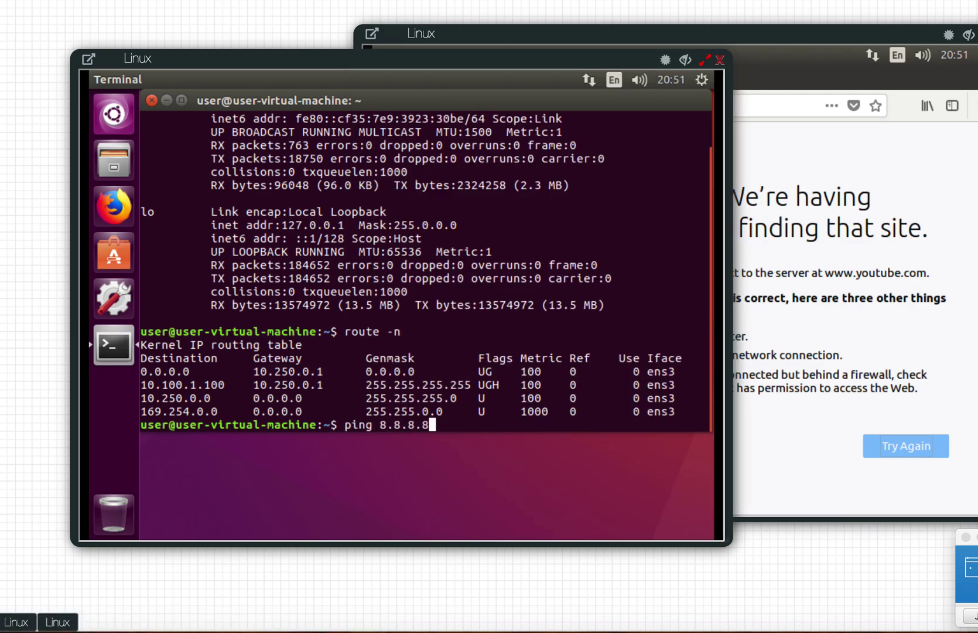
key(Return)
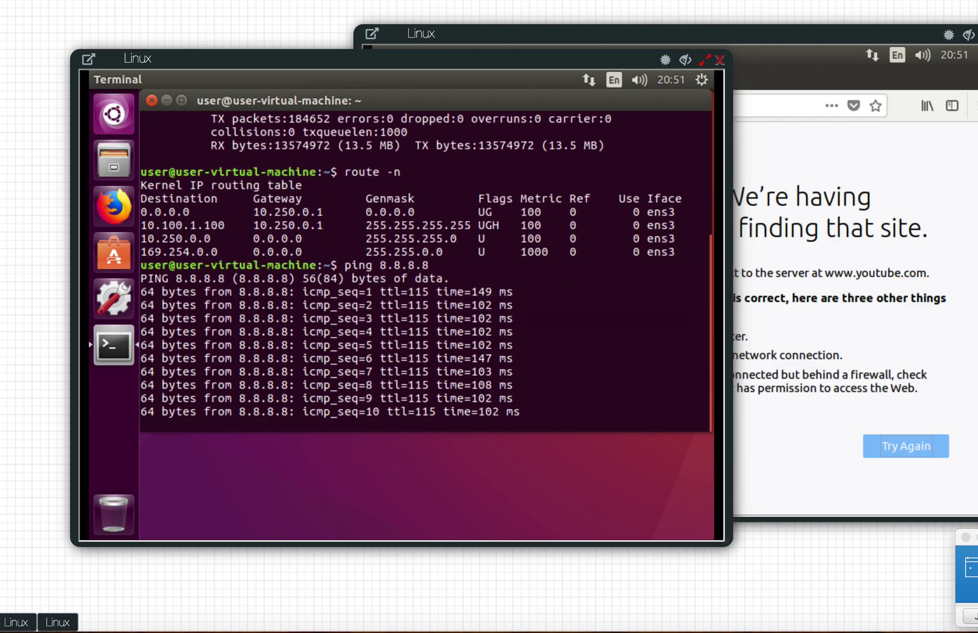
Close the Firefox and terminal subscriber consoles and the small leftover window.
click(856, 80)
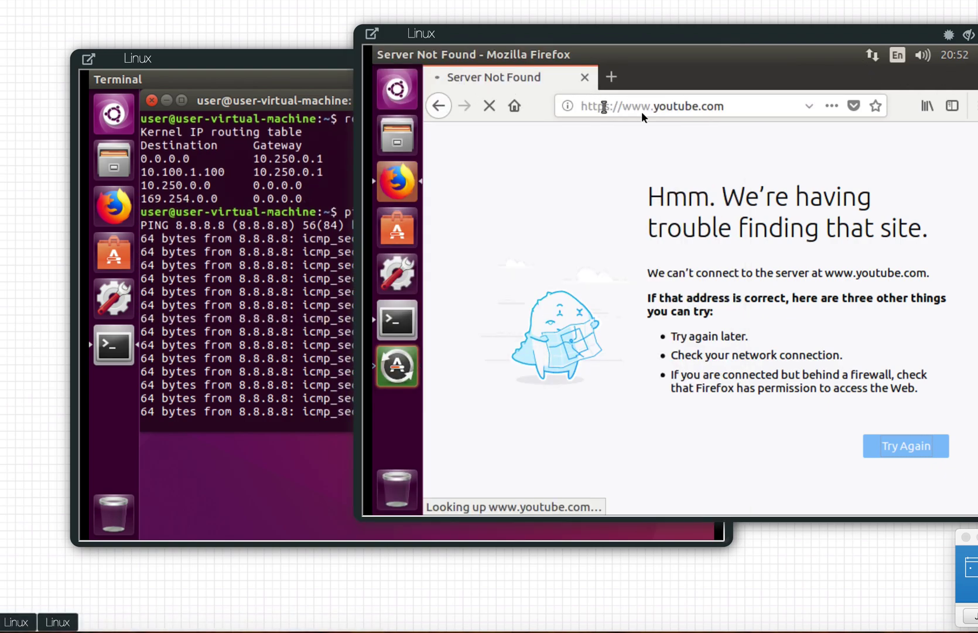
click(728, 107)
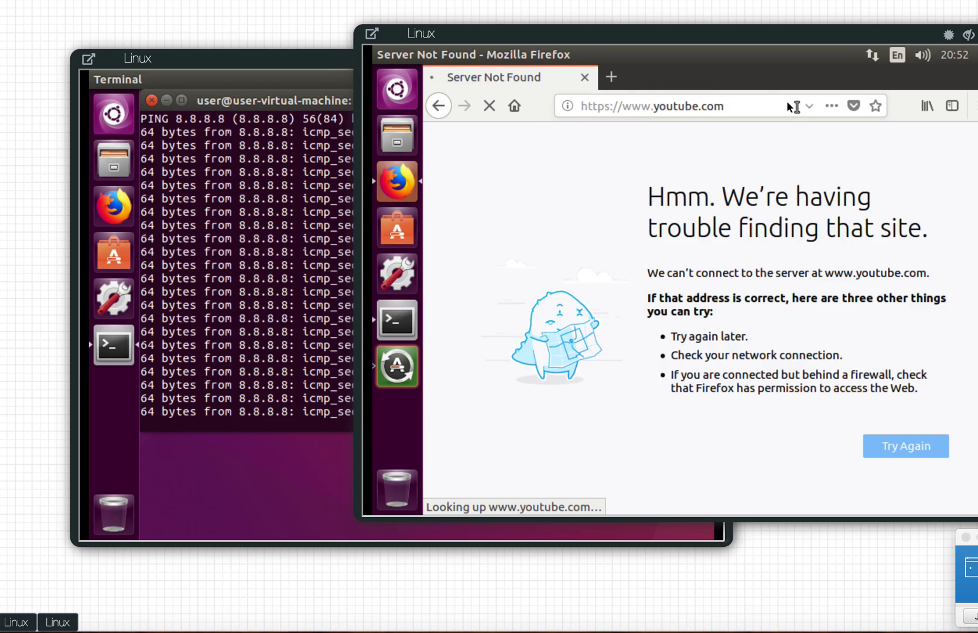
mouse_move(640, 51)
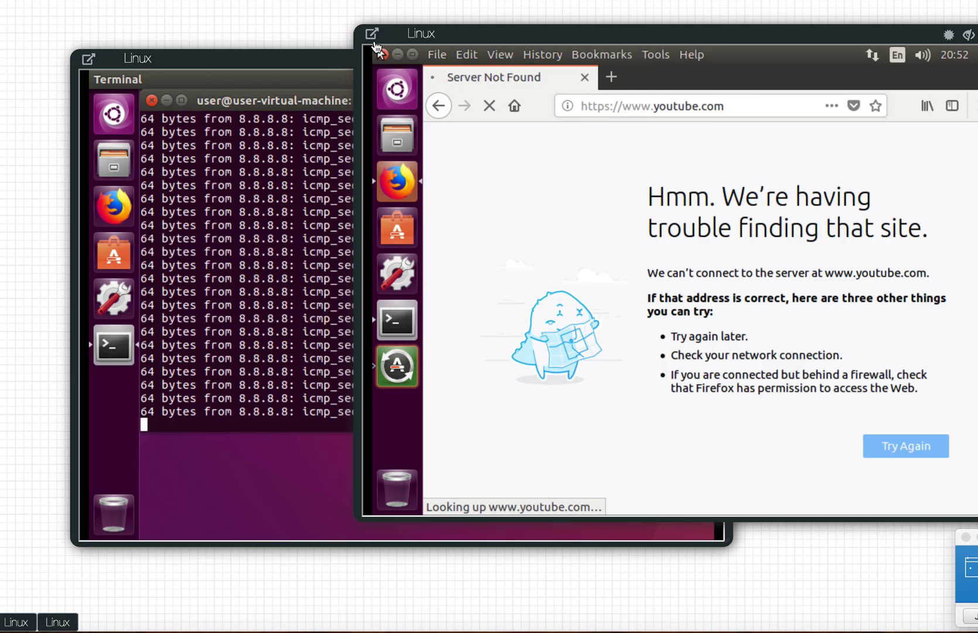
drag(885, 33, 807, 47)
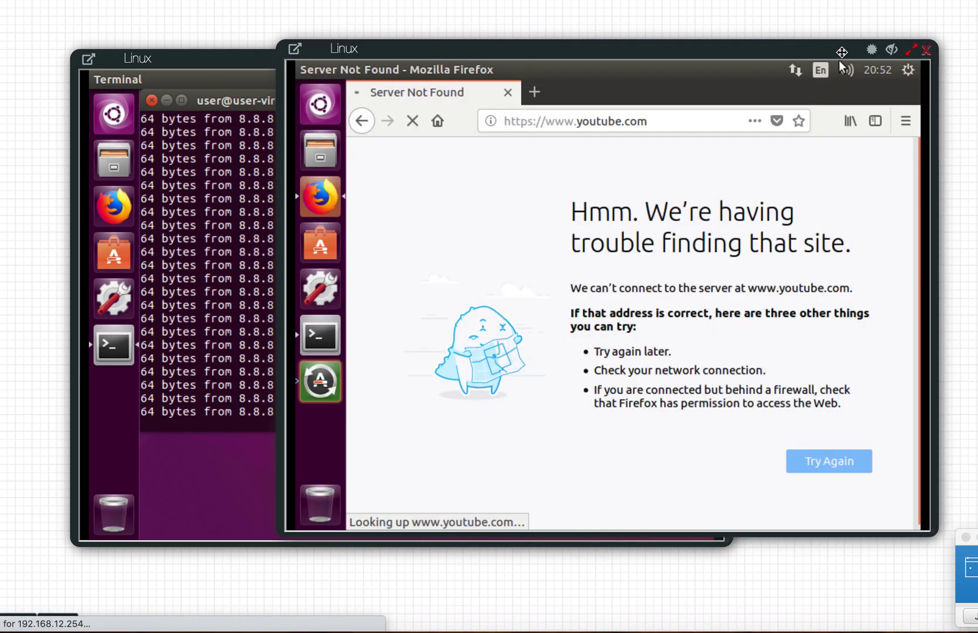
click(926, 50)
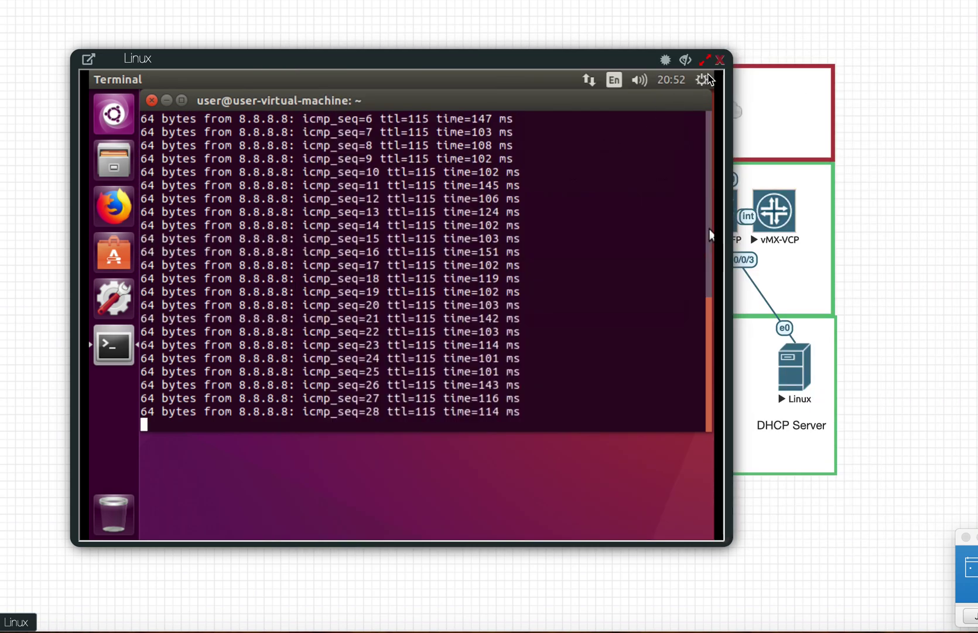
click(718, 61)
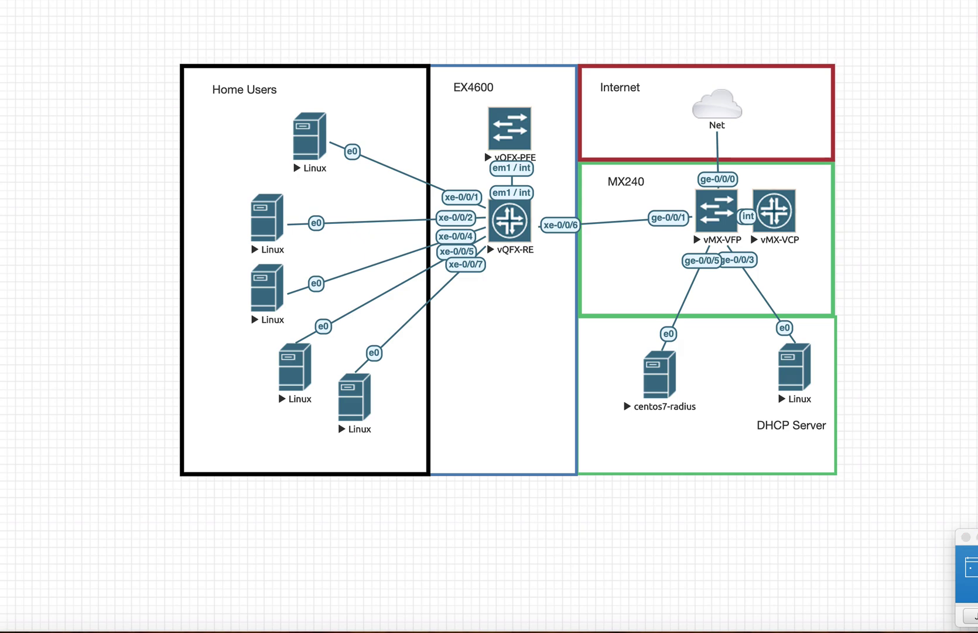
click(961, 537)
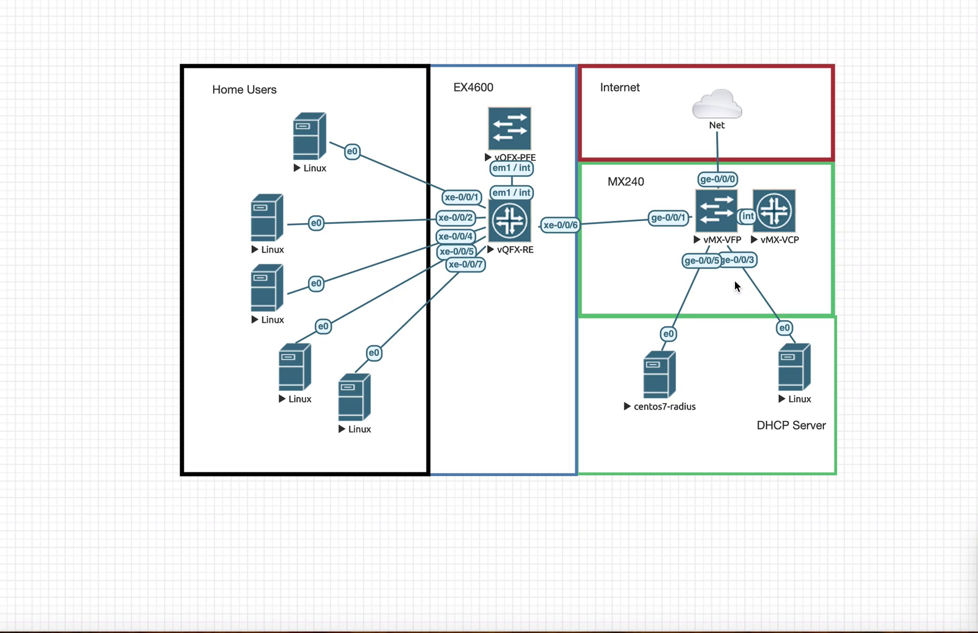
Run show dhcp relay binding in the router's ssh session, showing five BOUND subscribers on demux0.
click(859, 628)
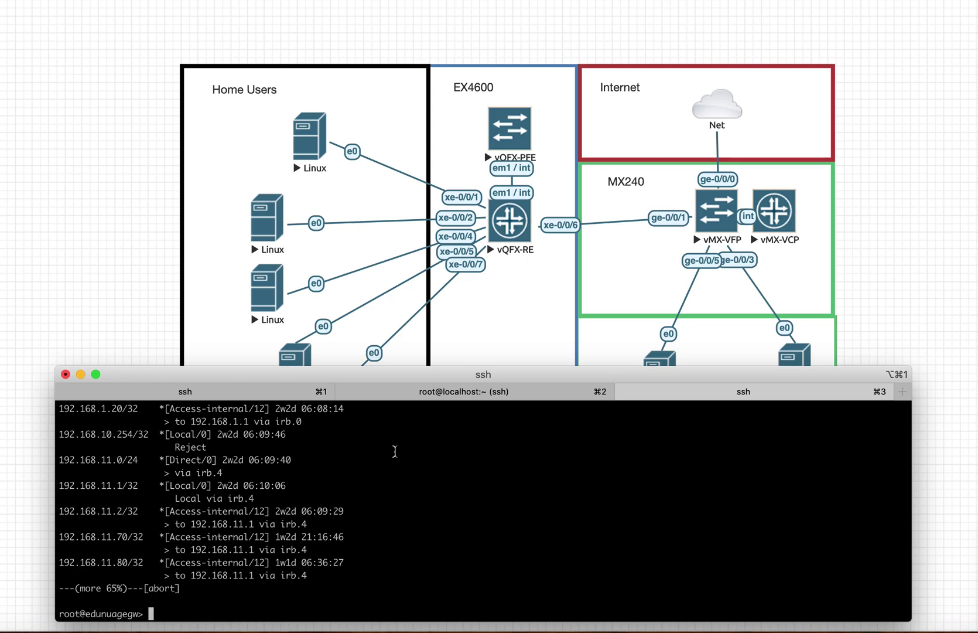
click(278, 400)
text(show o)
key(space)
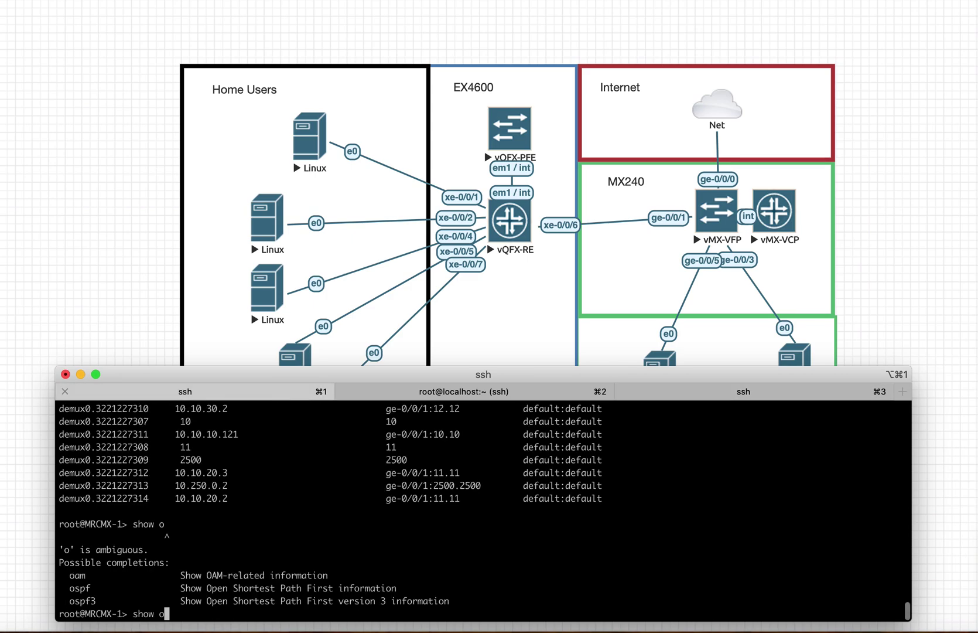
key(BackSpace)
text(con)
key(BackSpace)
key(BackSpace)
text(dh)
key(space)
key(BackSpace)
key(BackSpace)
key(BackSpace)
text(d)
key(space)
text(hcp relay binding)
key(Return)
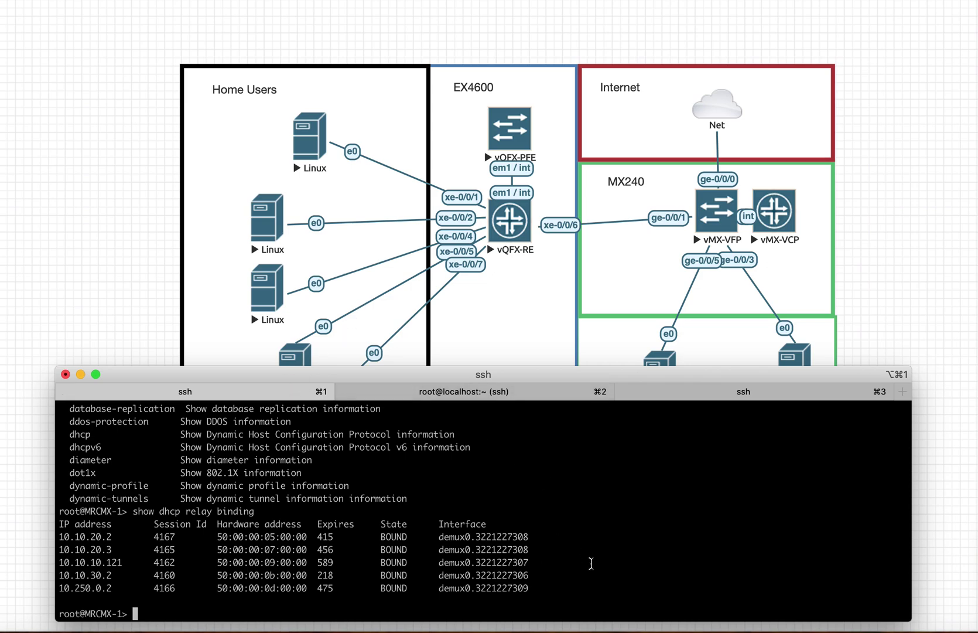
drag(547, 593, 57, 536)
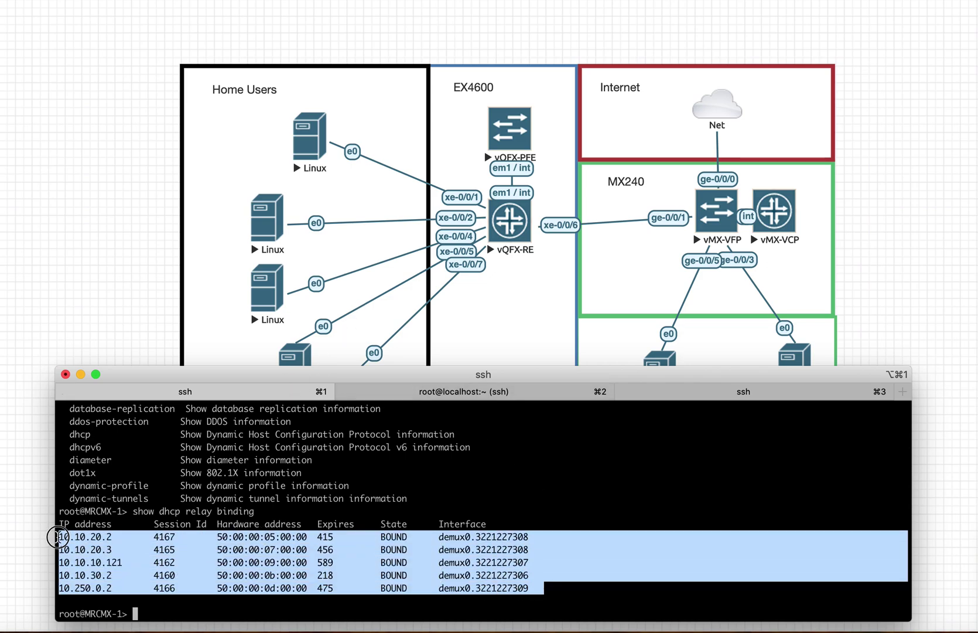
click(256, 612)
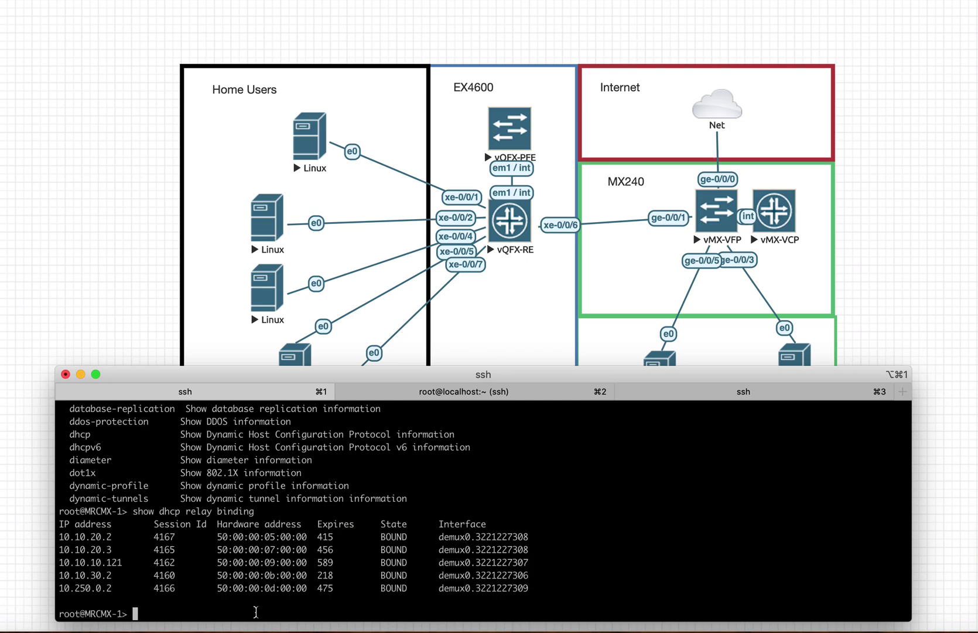